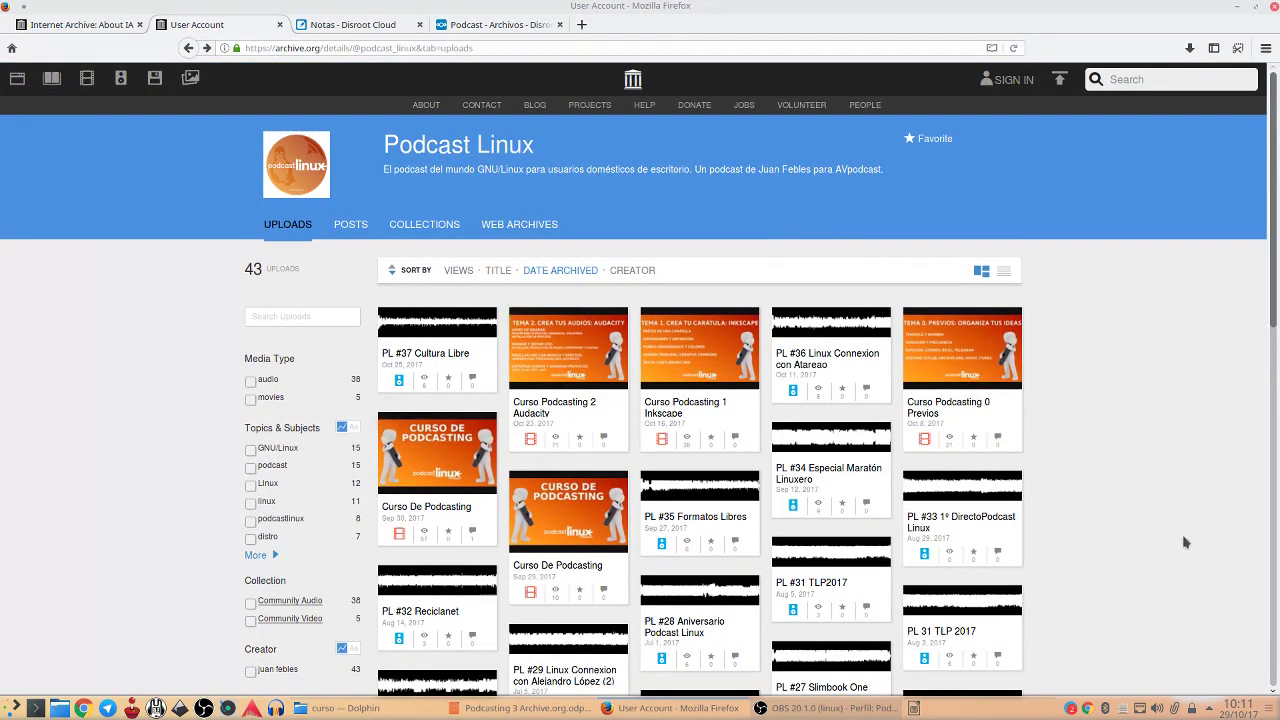
Scroll down the Podcast Linux uploads list of 43 items
scroll(1184, 542, down, 3)
Scroll back up, then switch to the 'Notas - Disroot Cloud' note with the podcast description
scroll(1184, 542, up, 3)
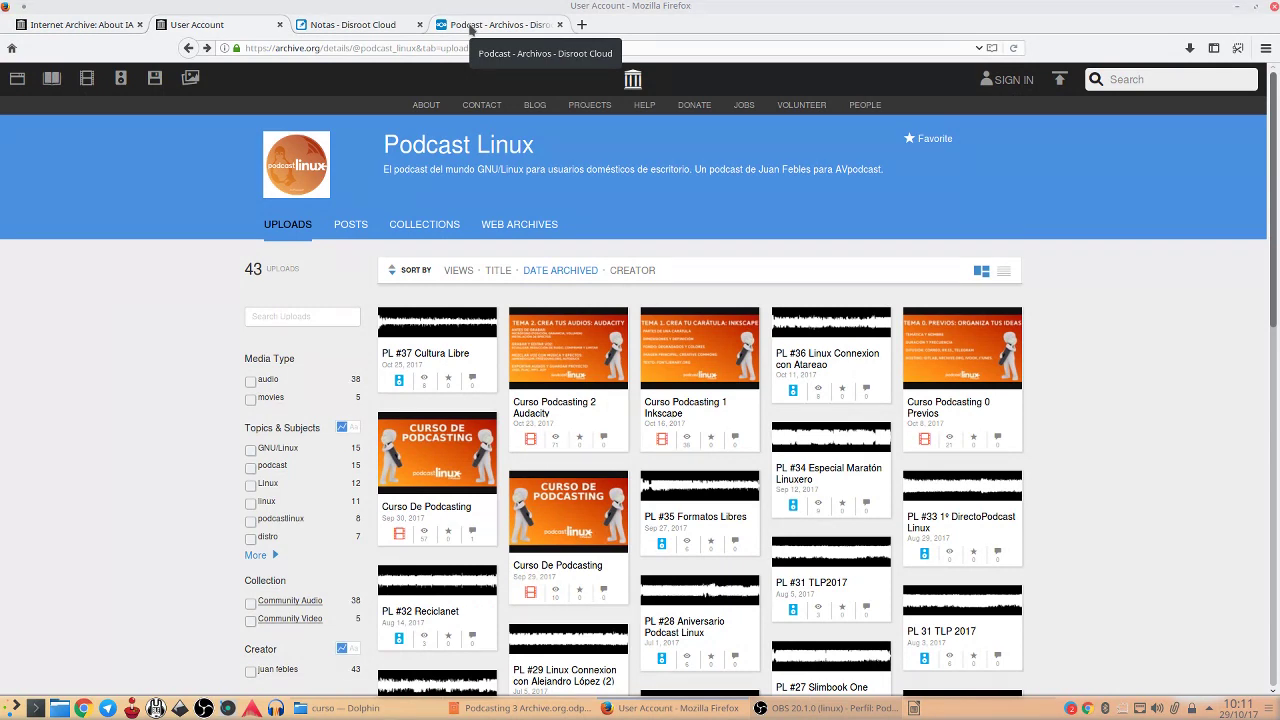
click(352, 24)
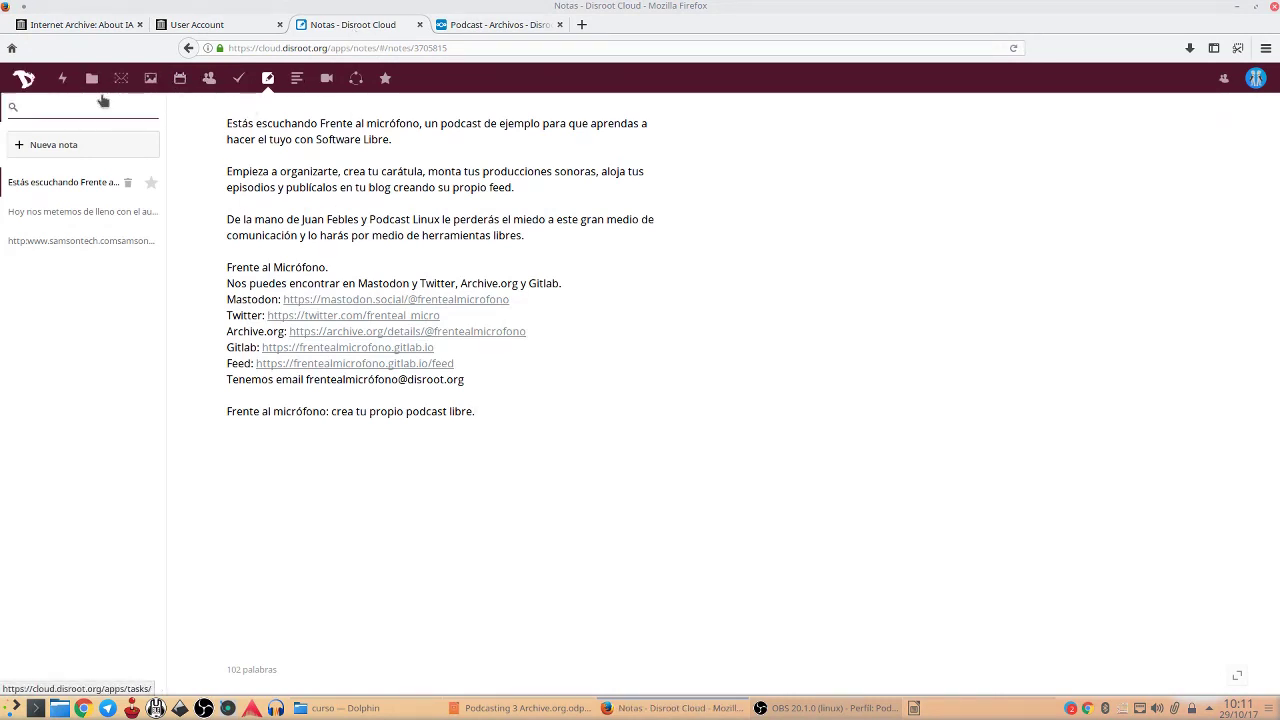
Open Disroot Cloud's Podcast › #00 Promo folder in a new tab, then return to archive.org
middle_click(91, 80)
key(ctrl+Tab)
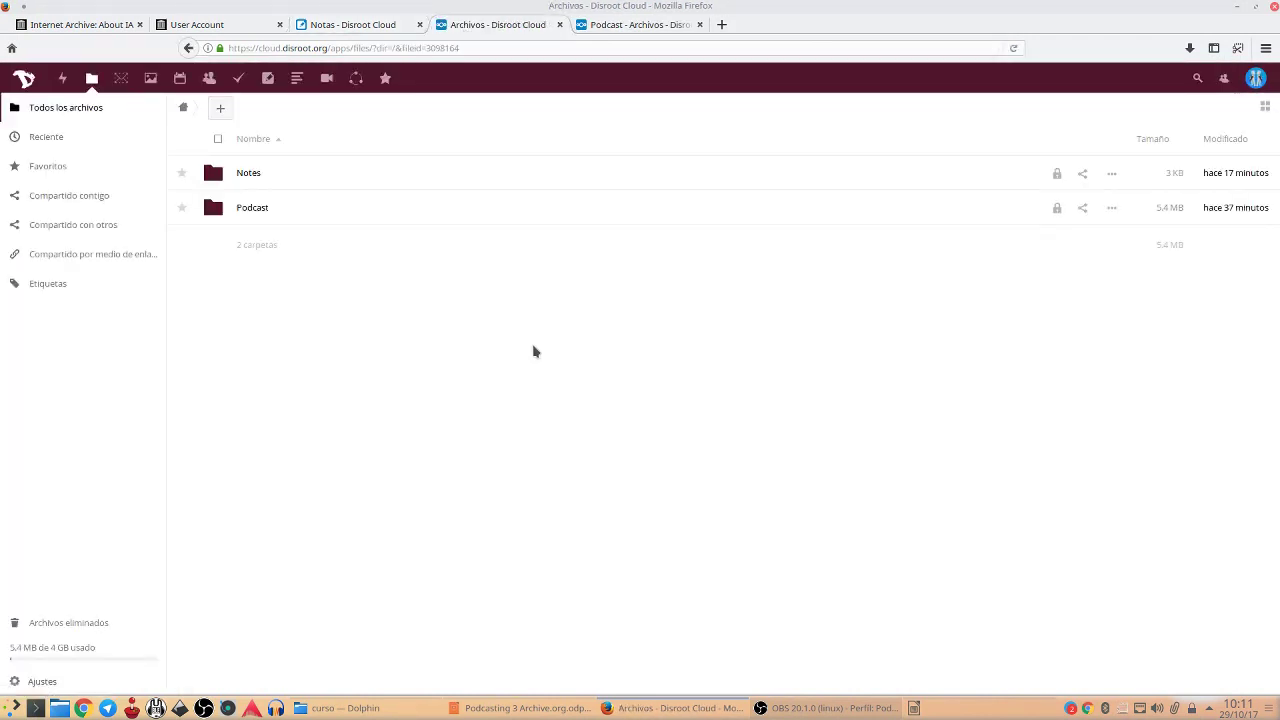
click(263, 208)
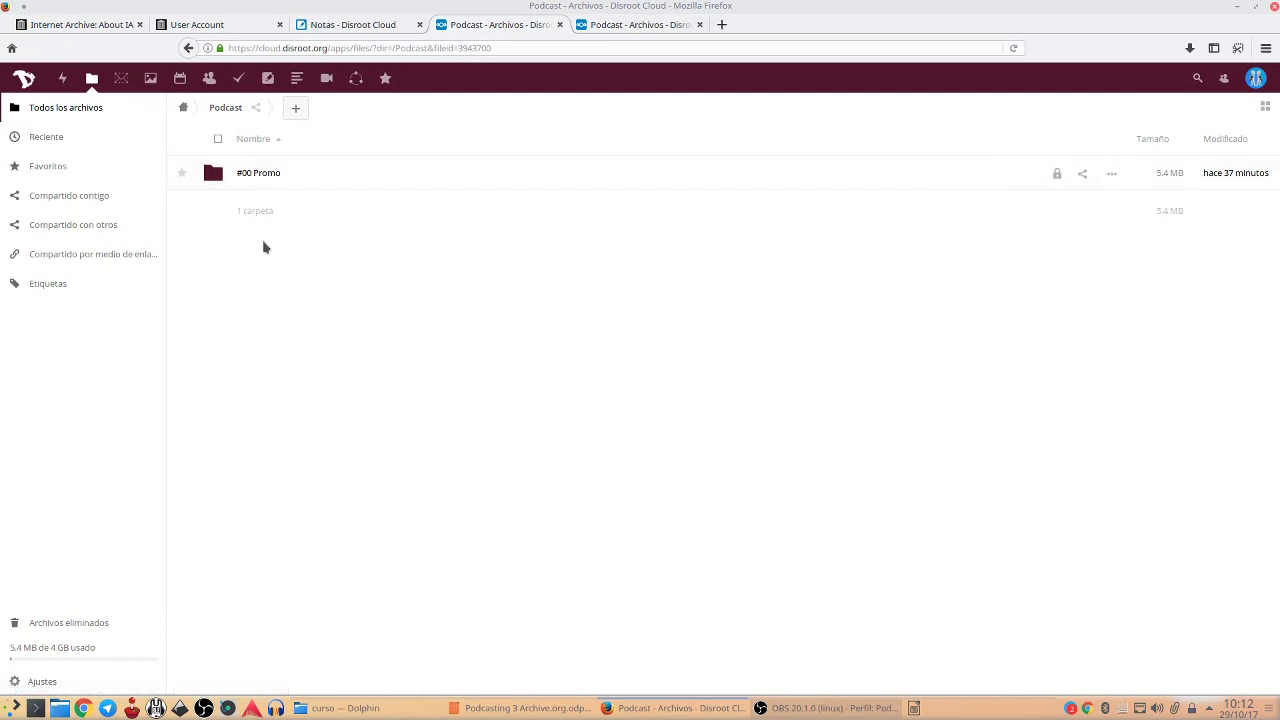
click(262, 174)
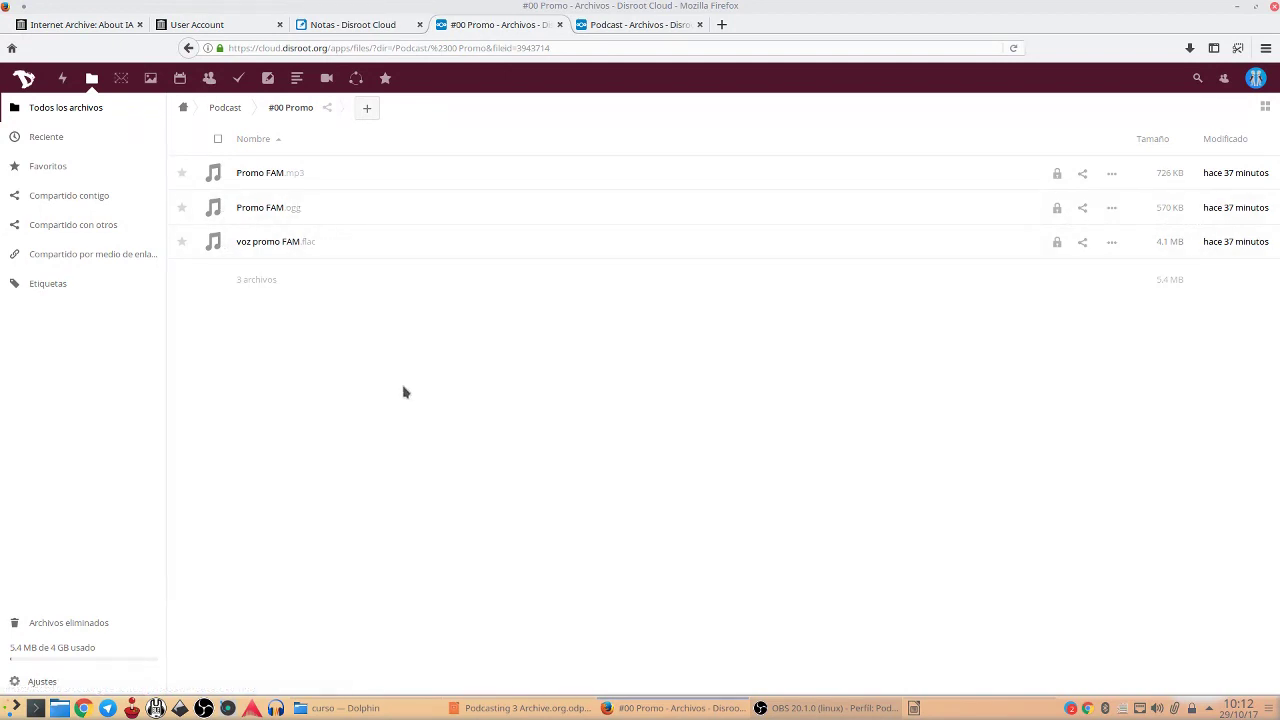
click(236, 28)
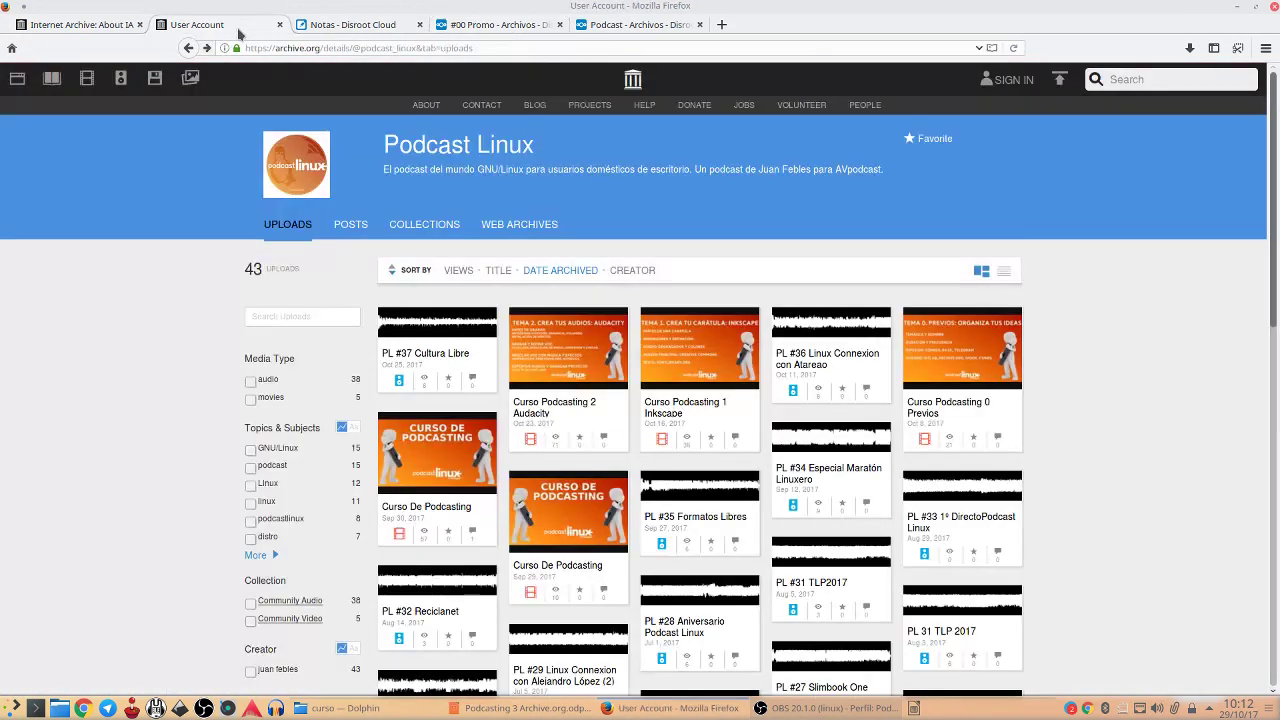
click(97, 25)
Look over the Internet Archive donation page
click(690, 106)
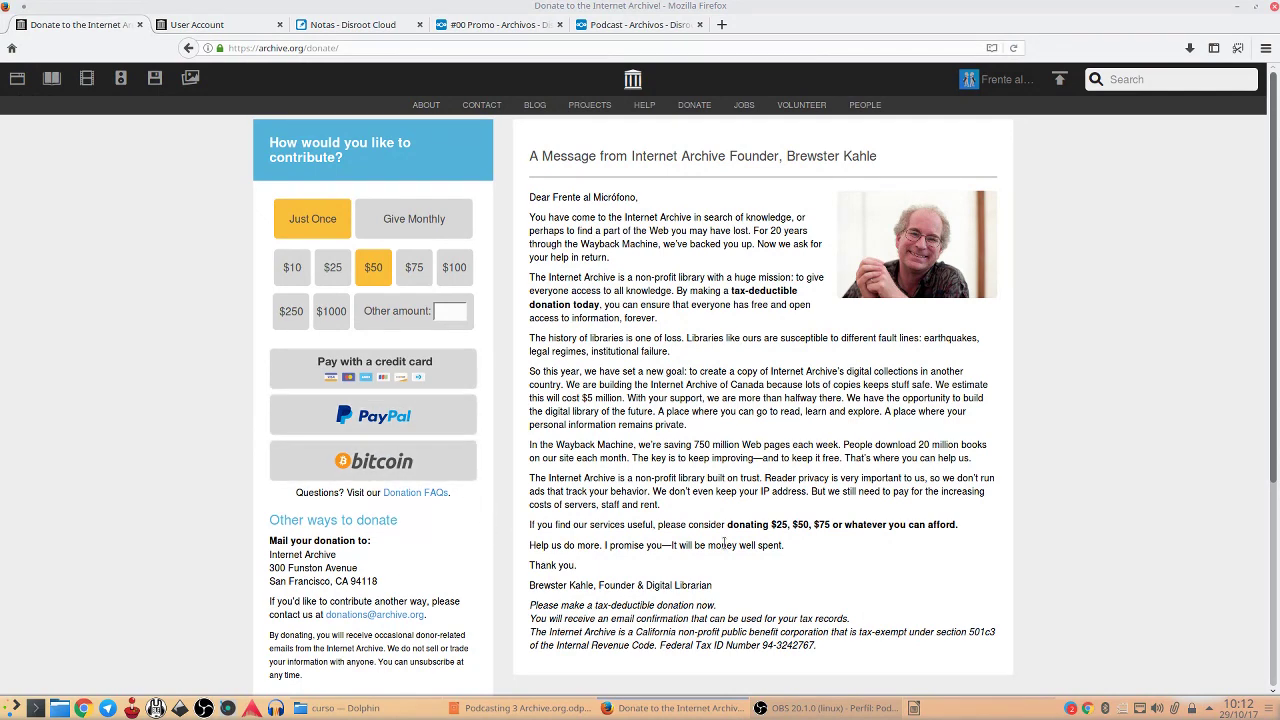
scroll(710, 544, down, 4)
scroll(722, 542, up, 4)
Log out of the account and open the 'Register for free' form
click(1003, 88)
click(995, 217)
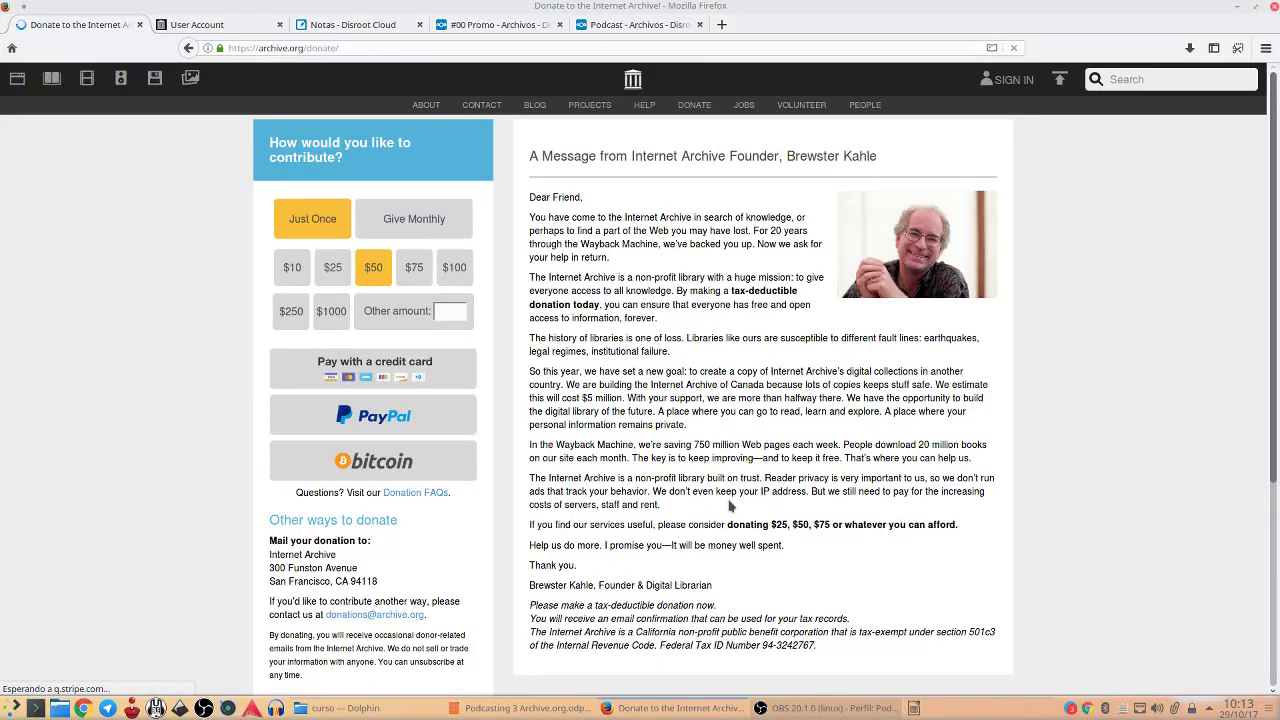
click(1007, 84)
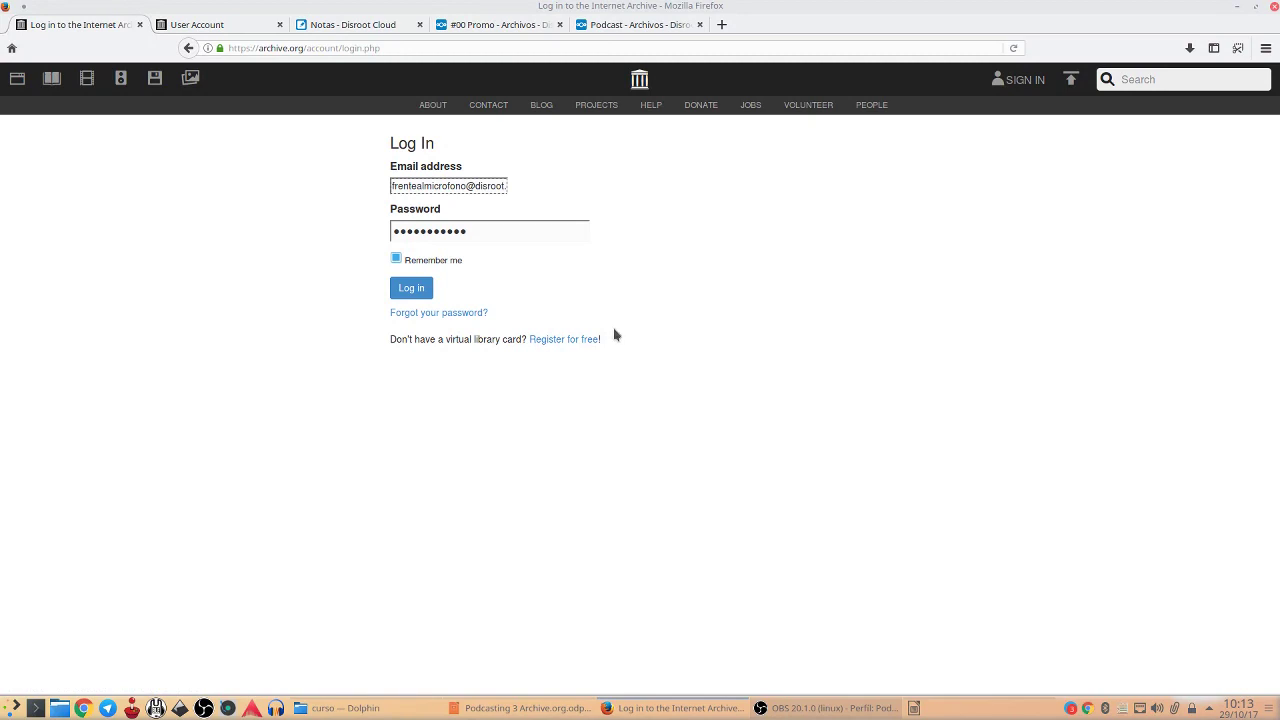
click(579, 341)
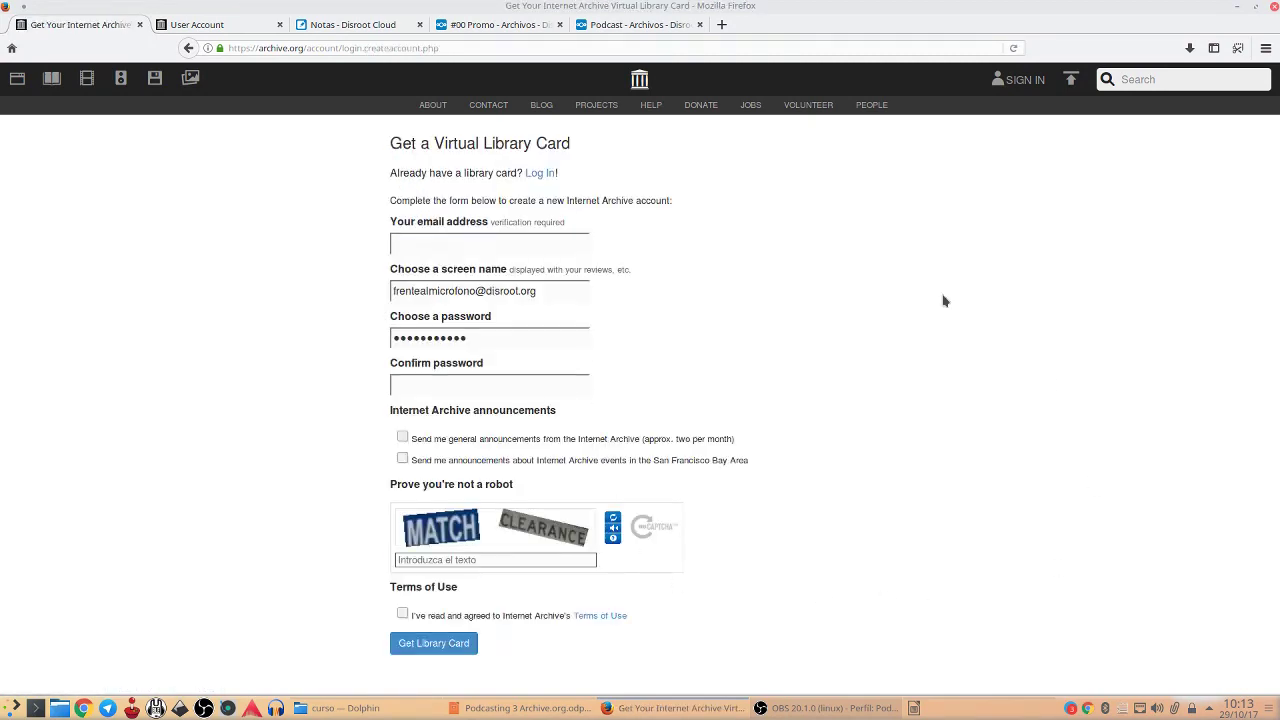
Enter the saved email and screen name 'frentealmicrofono' without submitting, then go back to Sign In
click(467, 236)
click(482, 262)
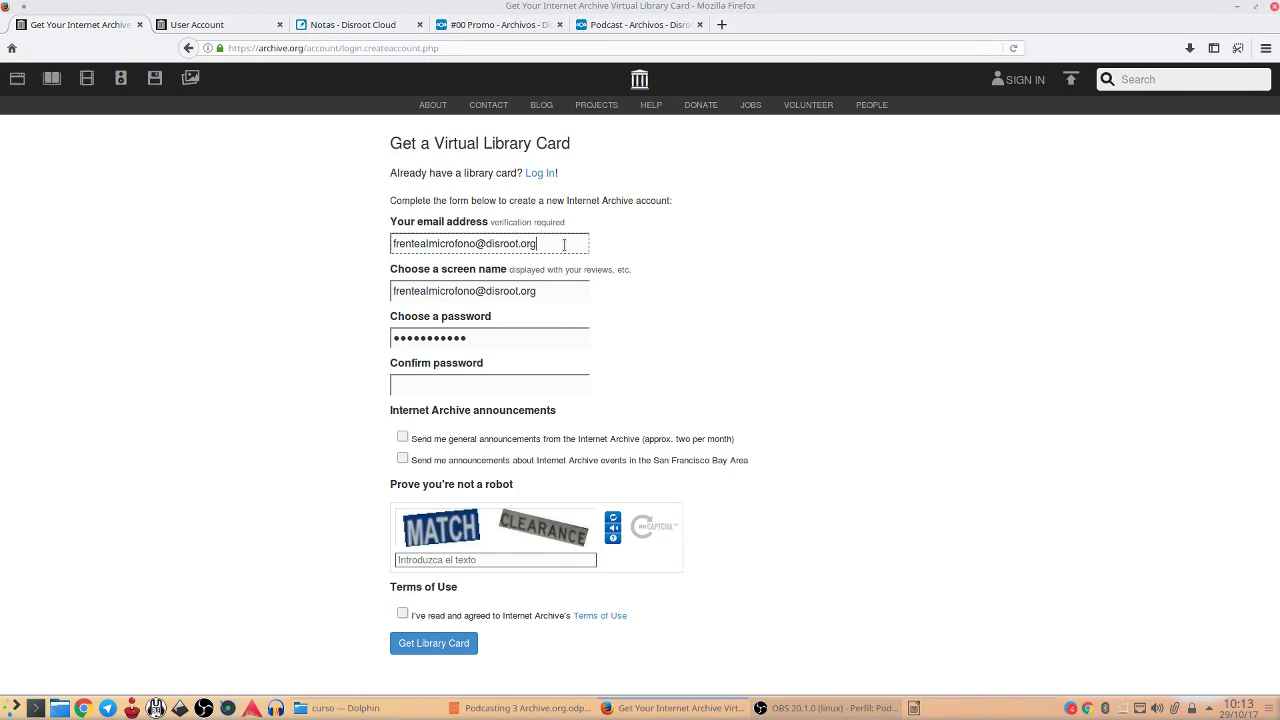
triple_click(534, 290)
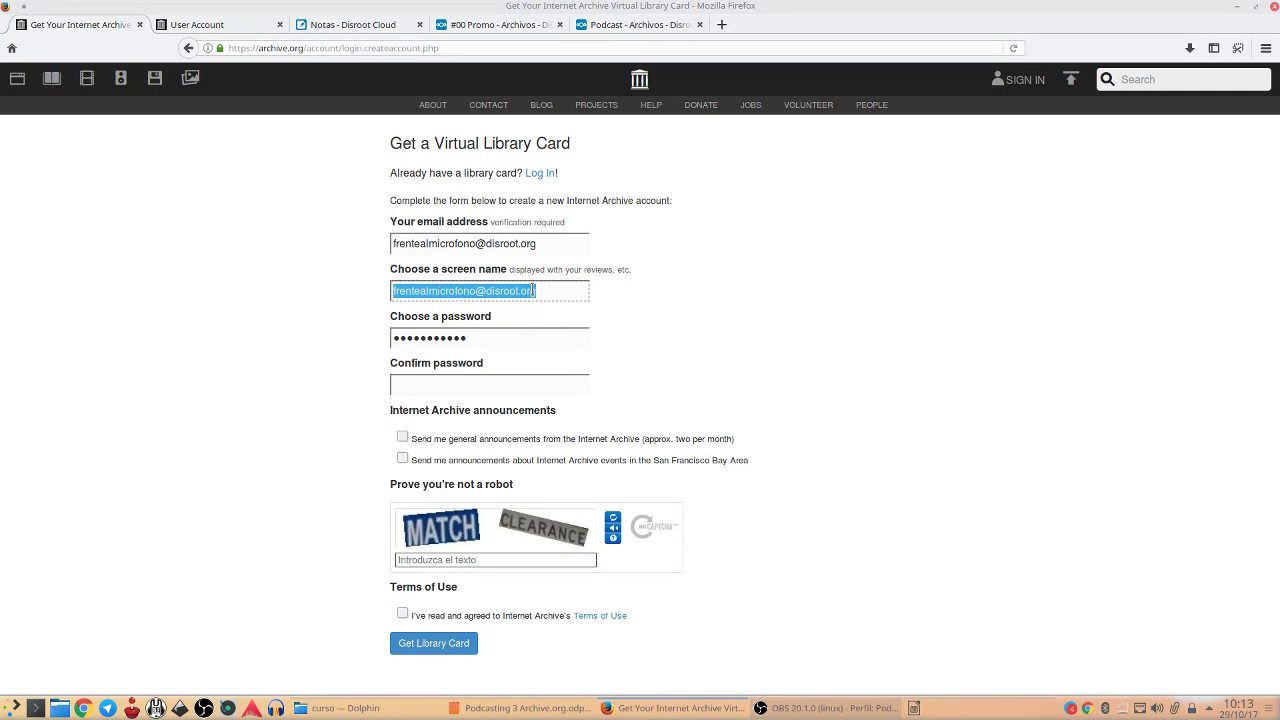
text(fr)
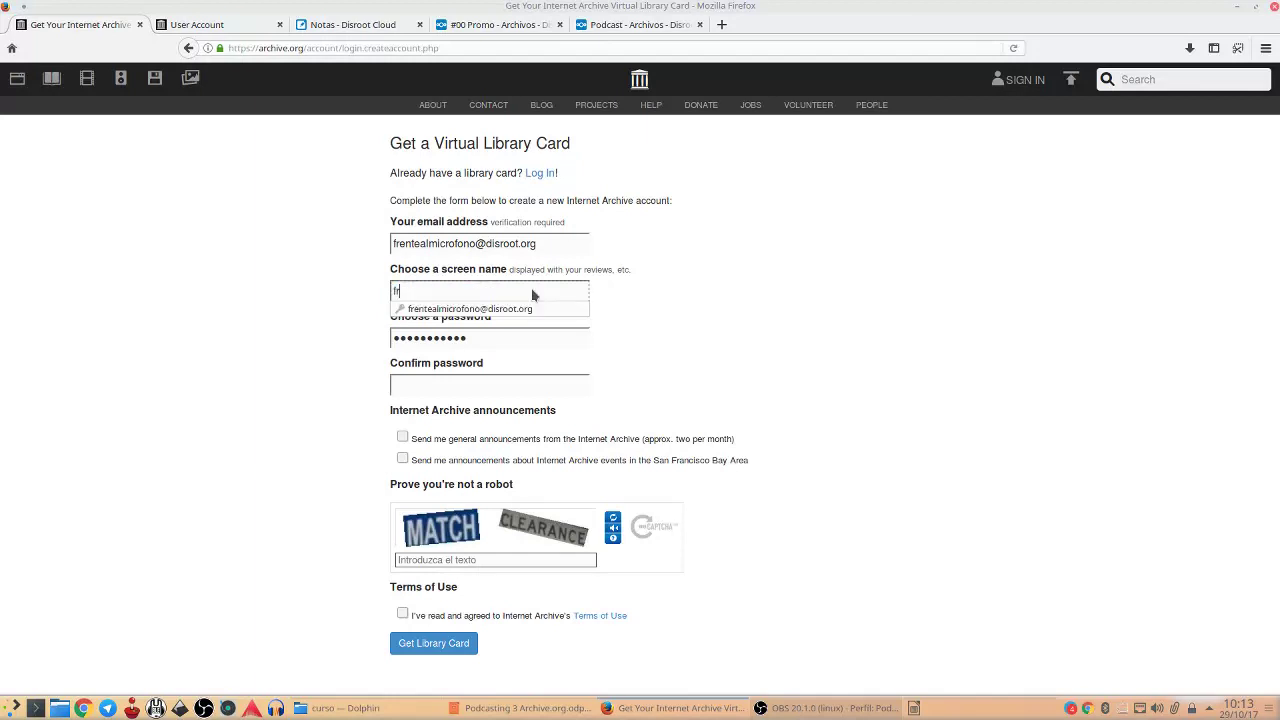
text(entealmicrofono)
click(640, 350)
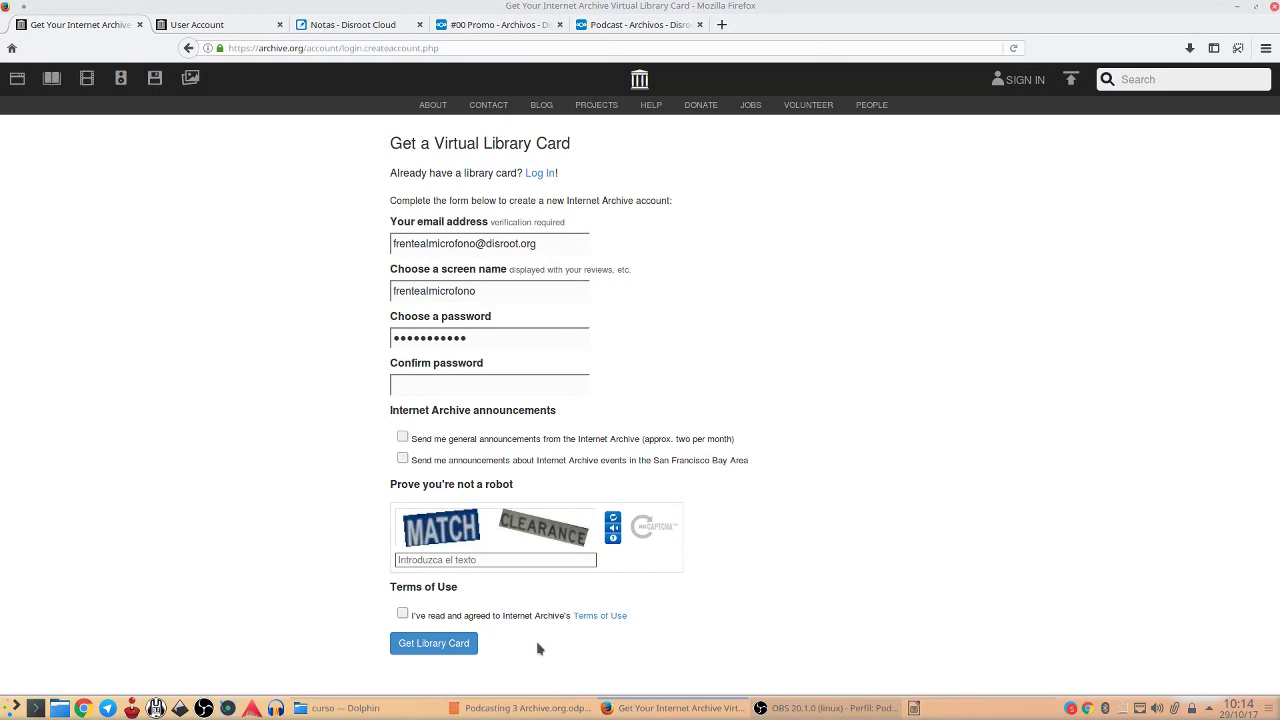
click(1025, 82)
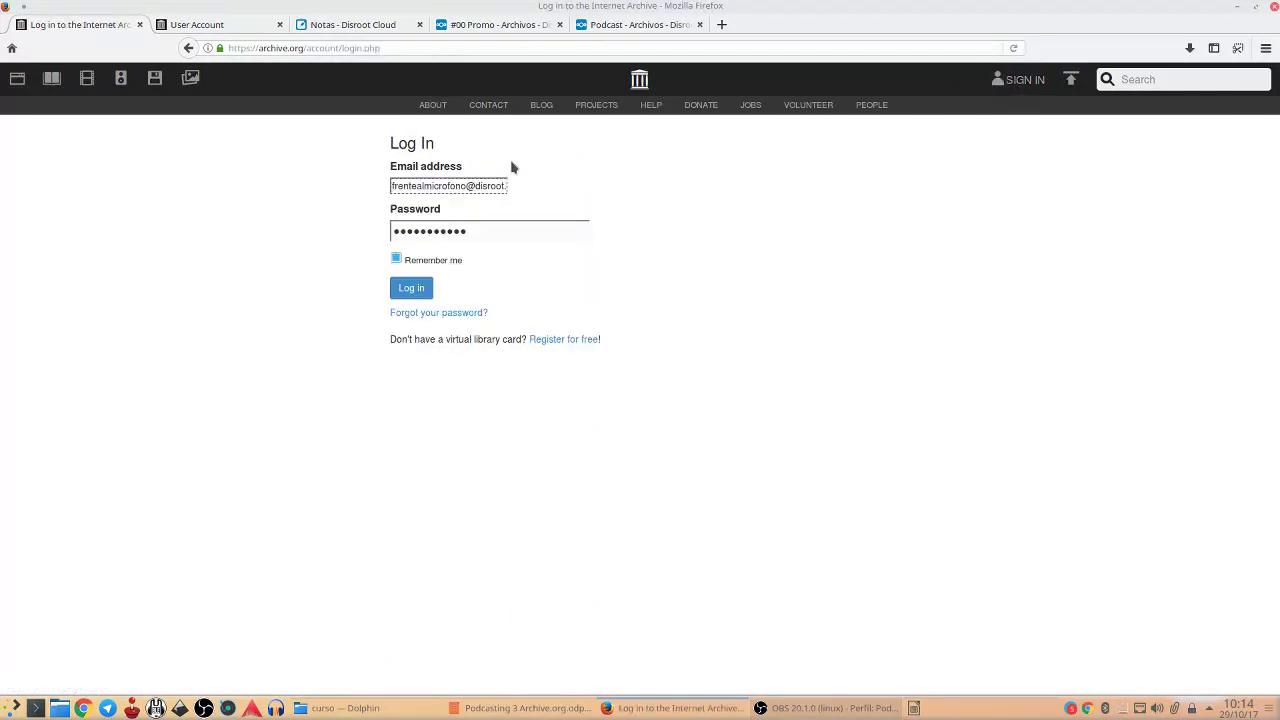
Sign in with the saved credentials, cancel picking logo.png as avatar, and open Settings
click(411, 290)
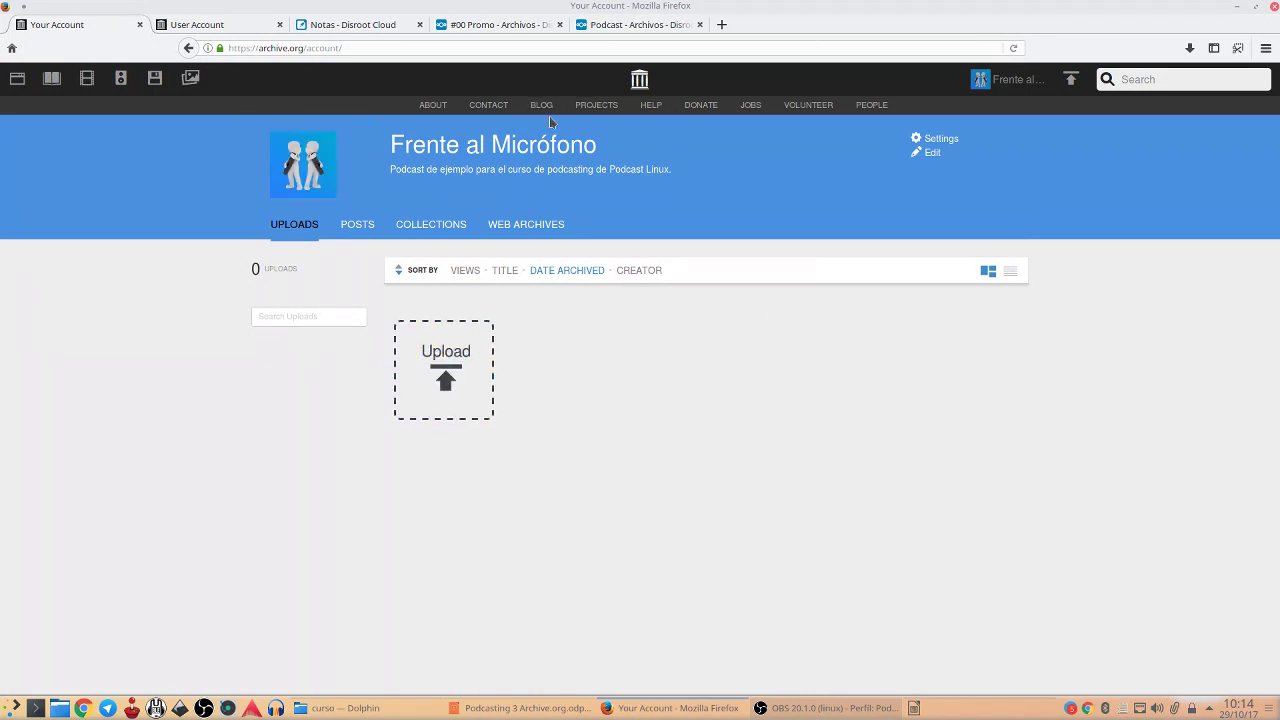
mouse_move(306, 170)
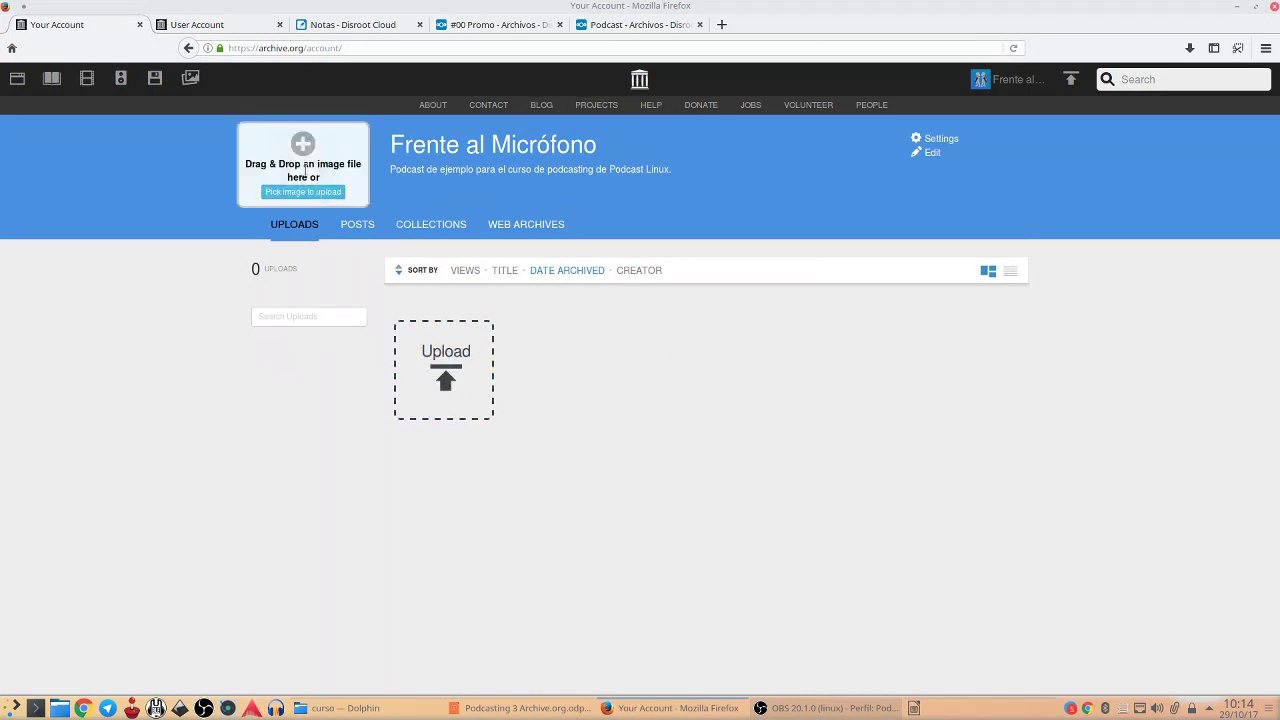
click(300, 192)
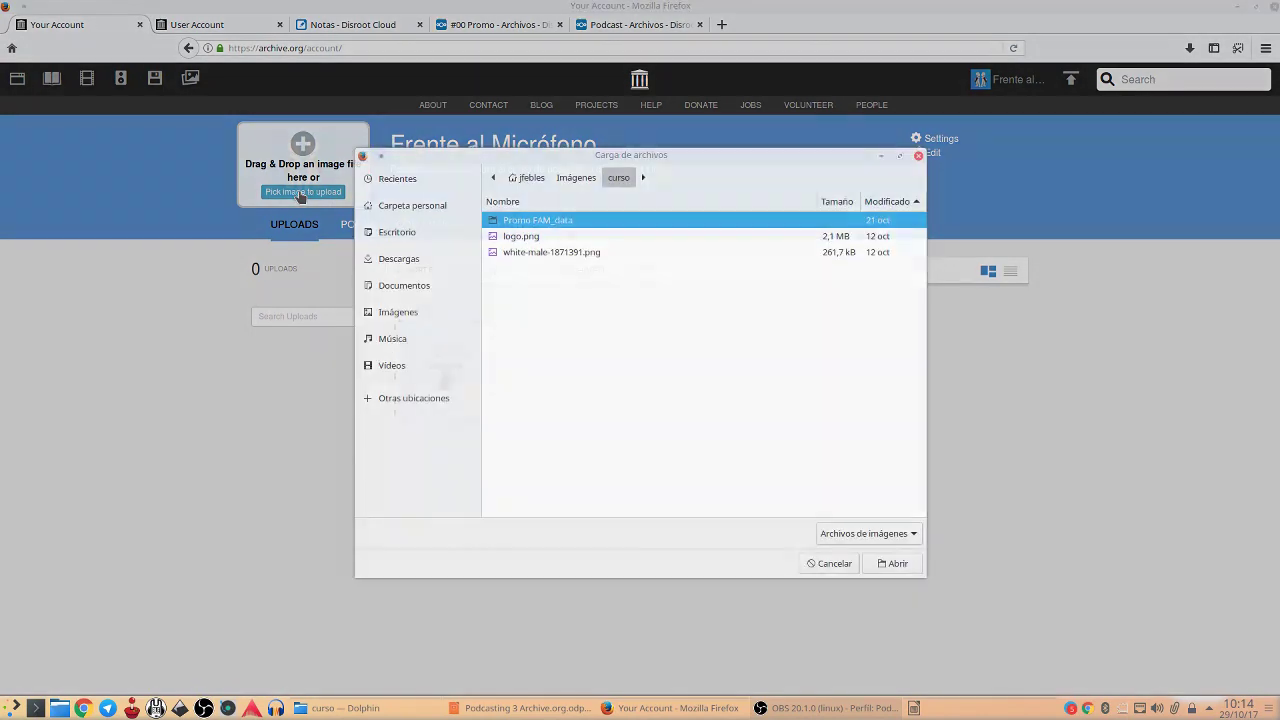
click(543, 237)
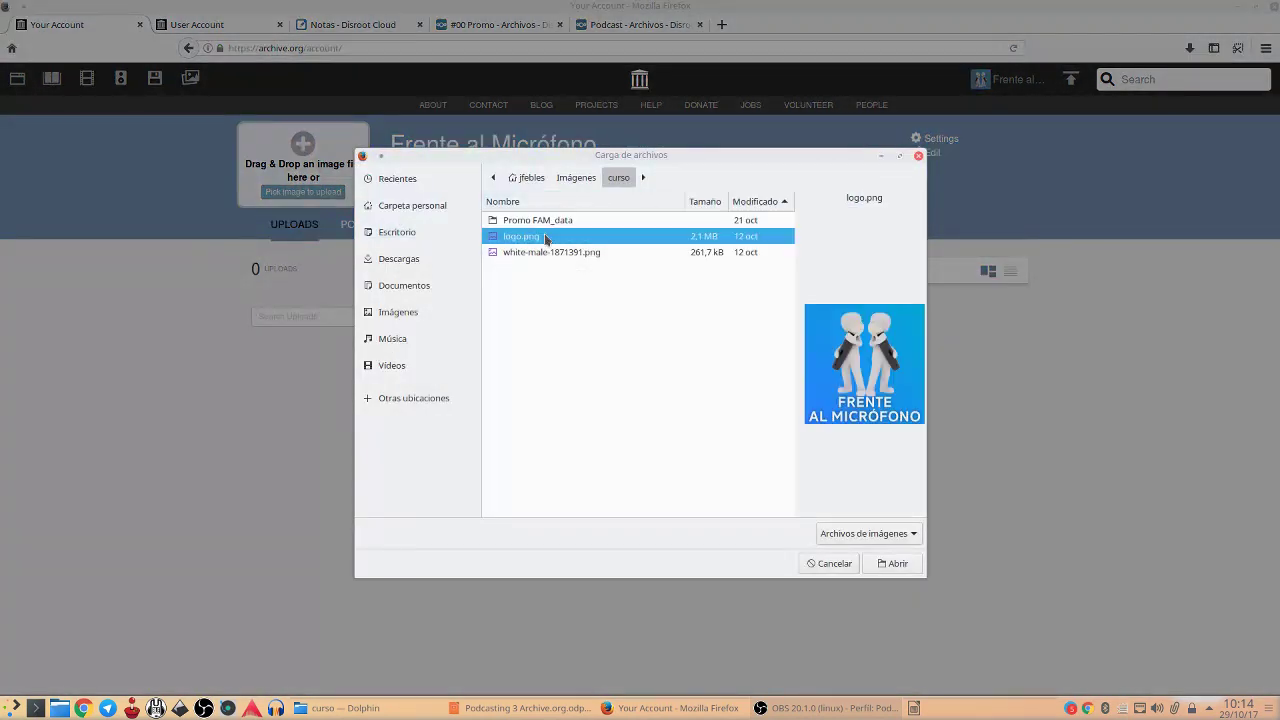
click(831, 565)
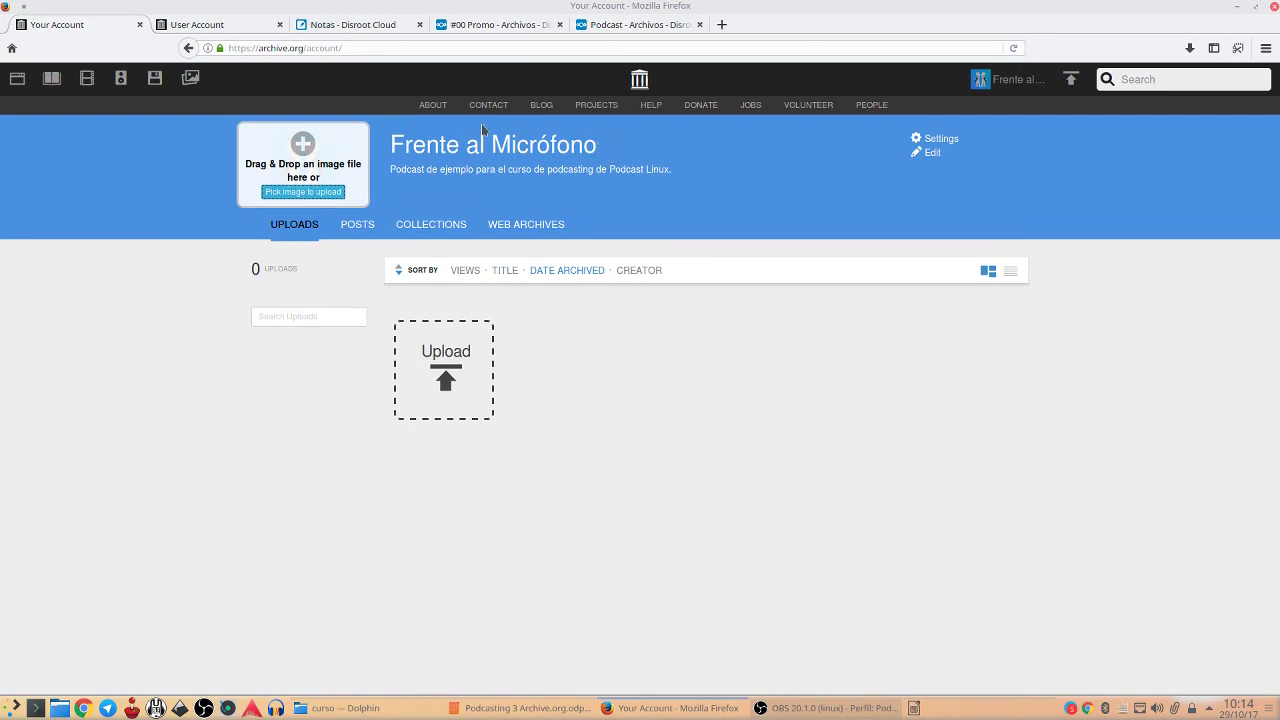
click(953, 143)
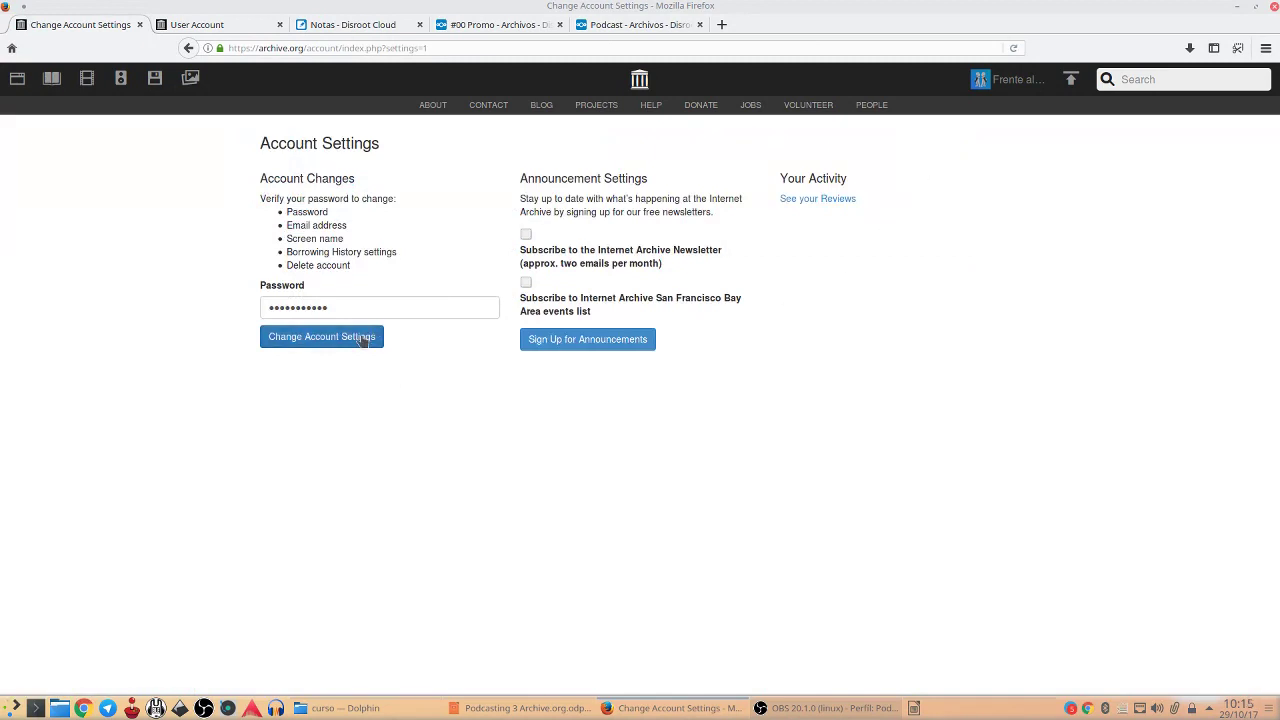
Unlock Account Settings with the password, review the fields, then go to My library
click(365, 339)
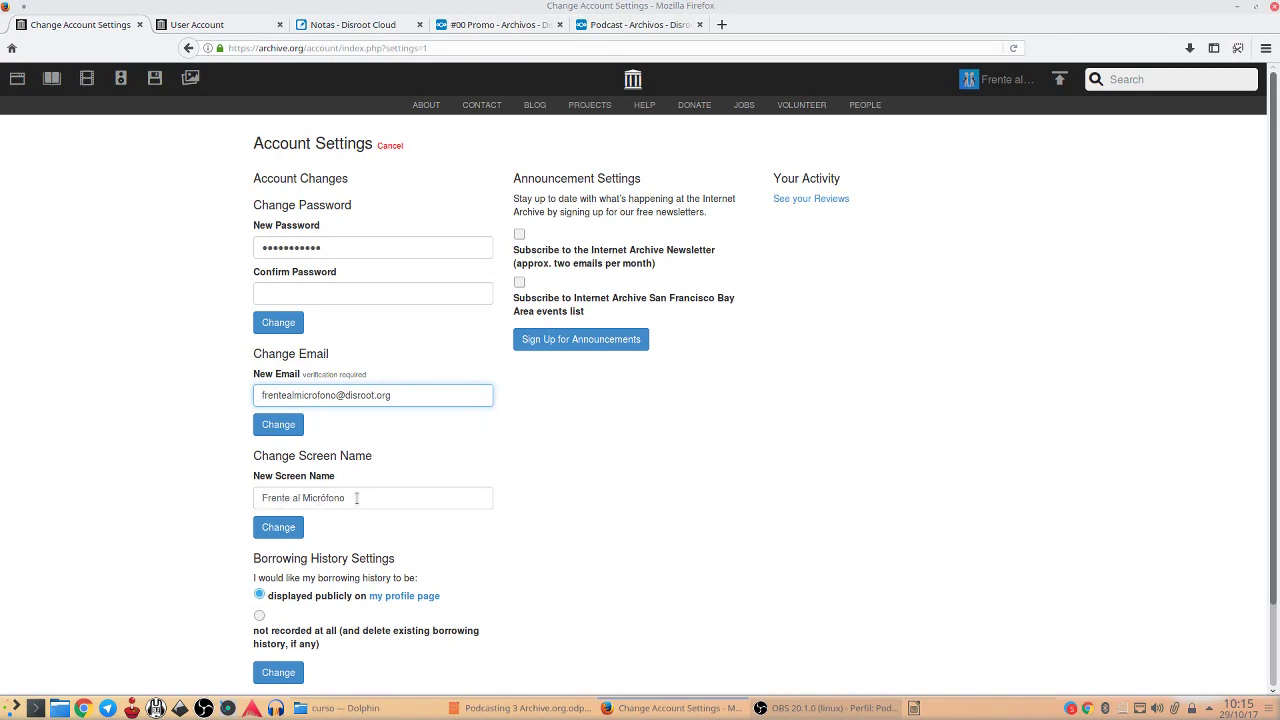
scroll(609, 486, down, 2)
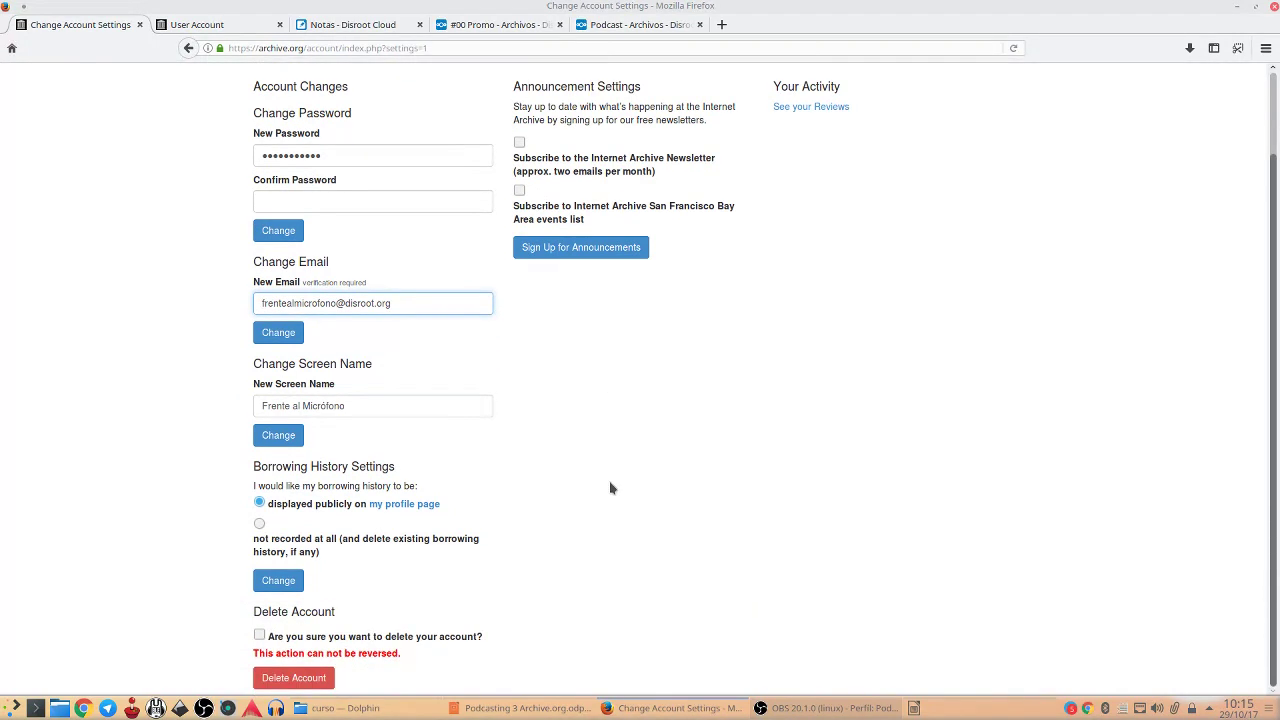
scroll(597, 522, up, 2)
scroll(600, 522, down, 2)
scroll(834, 386, up, 2)
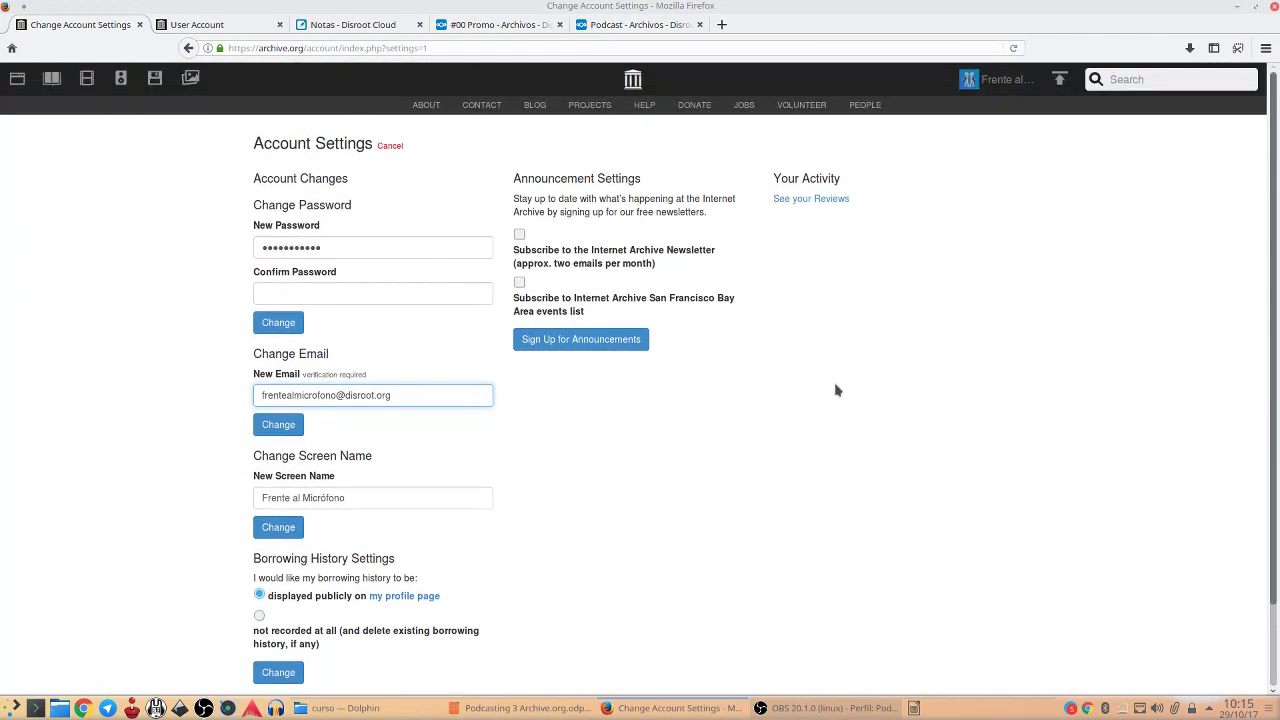
click(1000, 82)
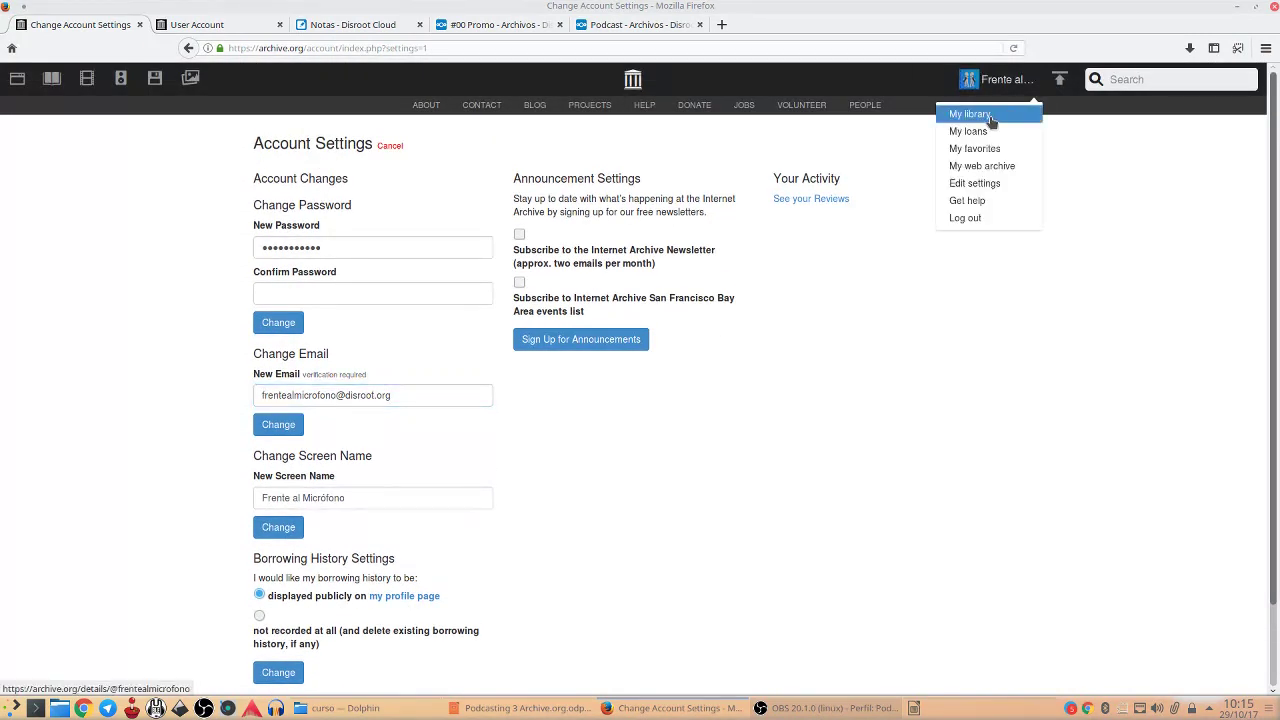
click(990, 118)
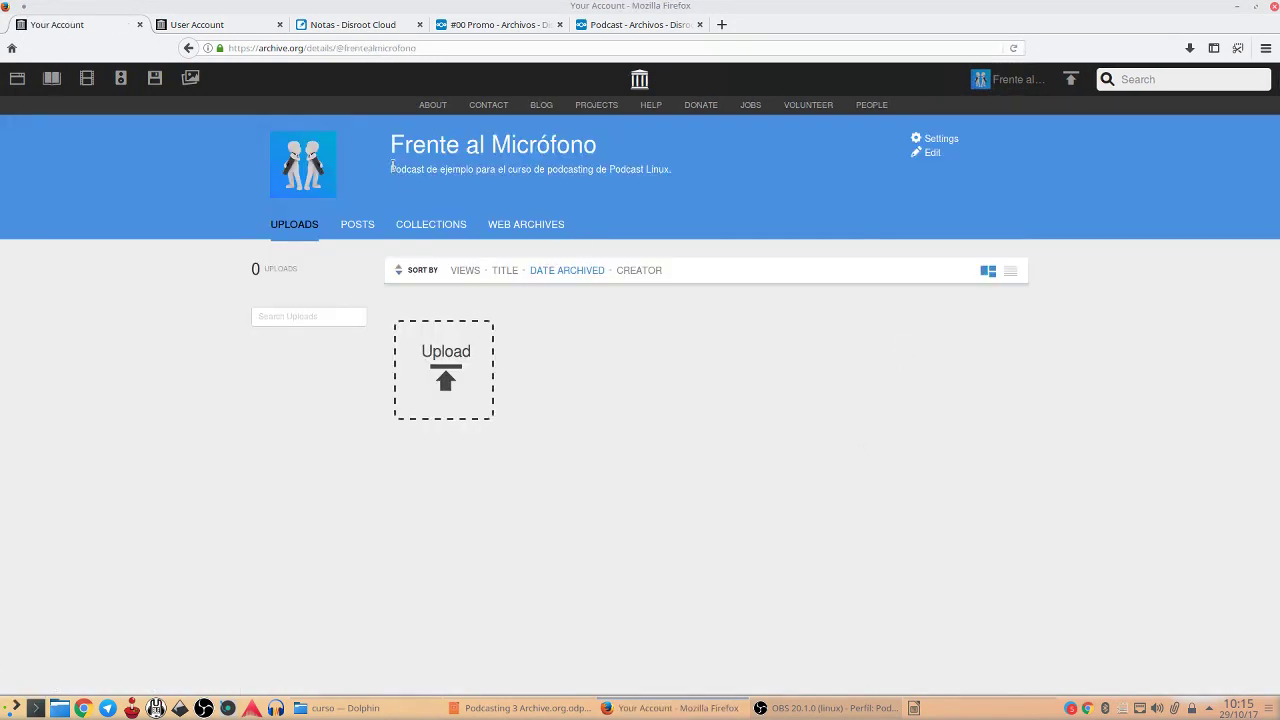
Inspect the account description in the metadata editor, then return to My library showing 0 uploads
drag(389, 169, 645, 166)
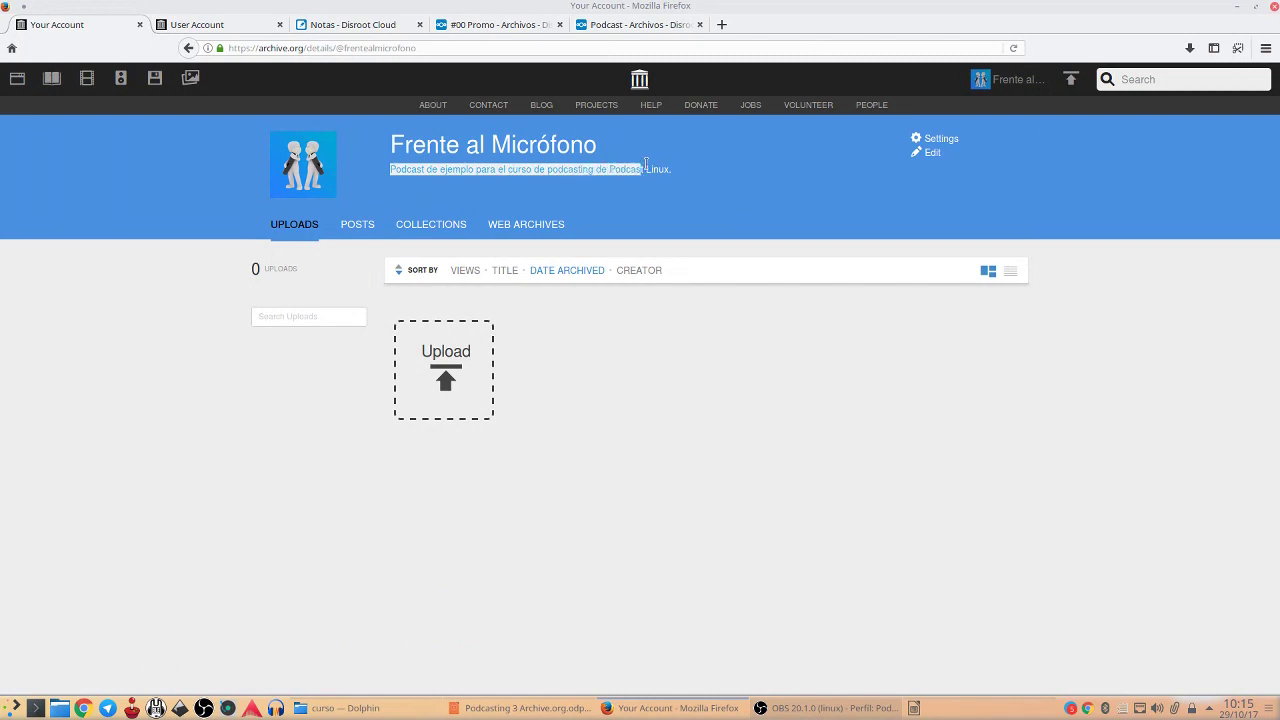
click(931, 155)
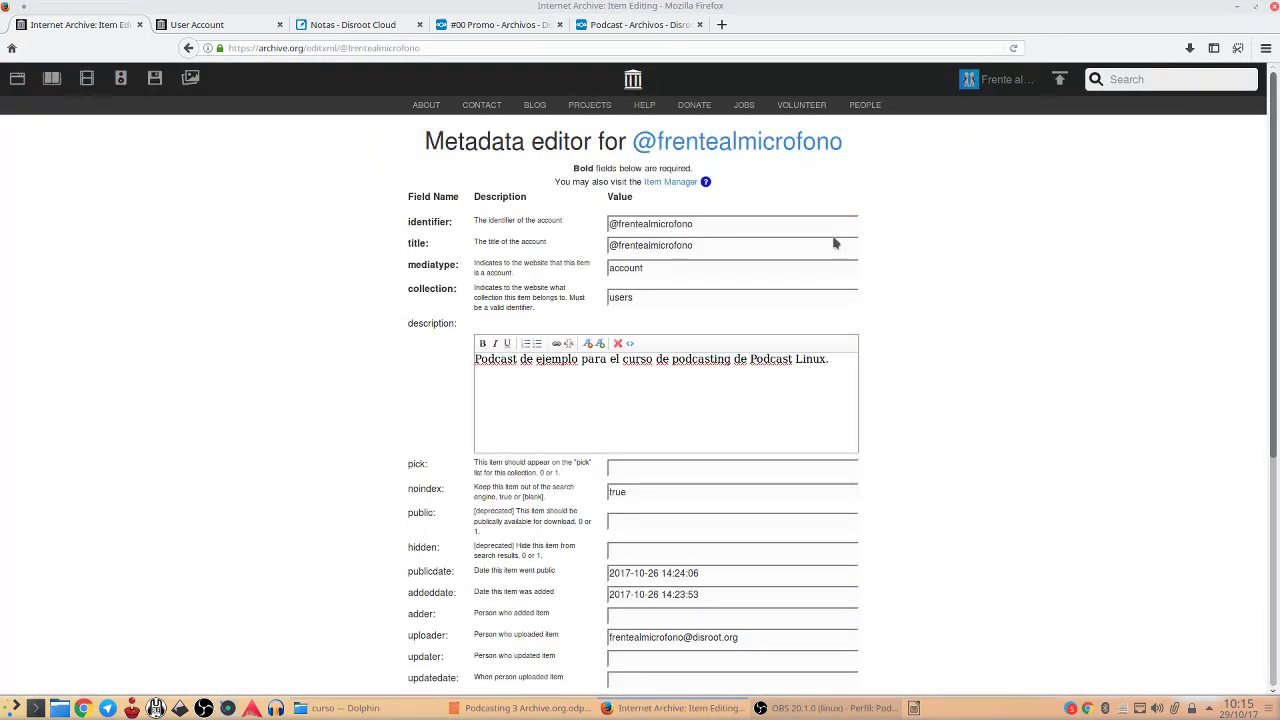
drag(407, 323, 459, 318)
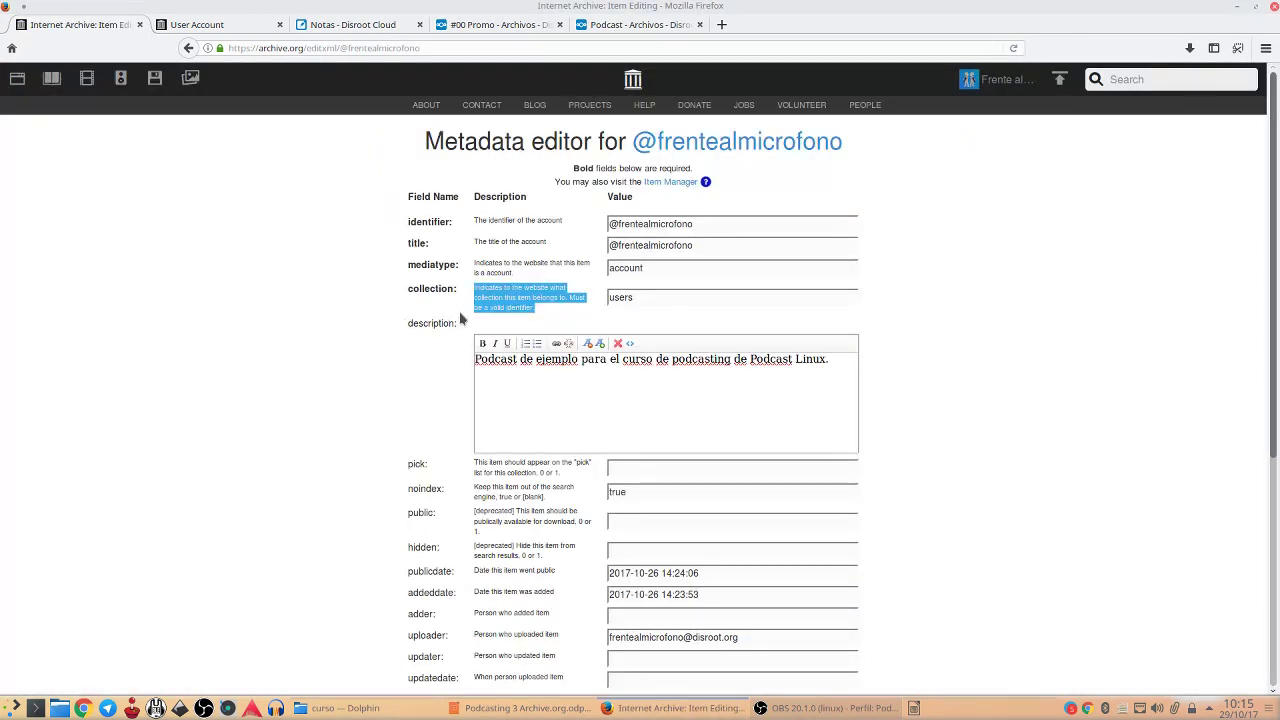
click(577, 382)
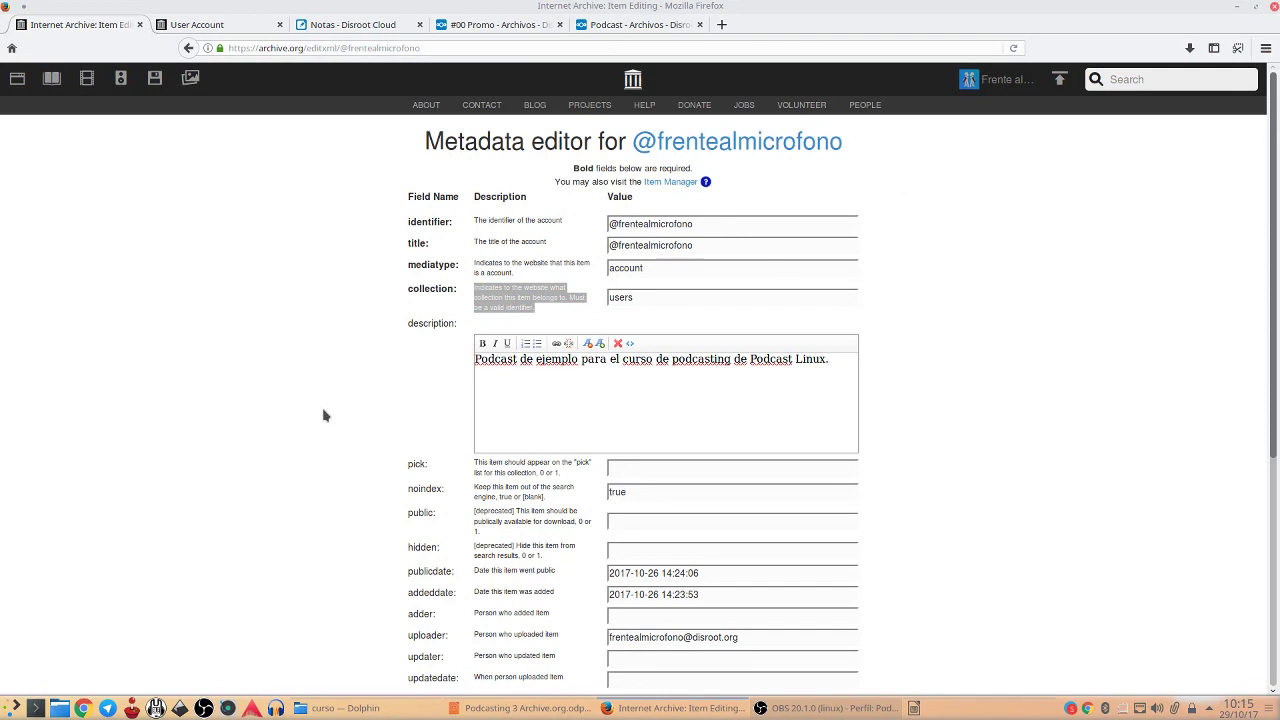
scroll(577, 382, down, 5)
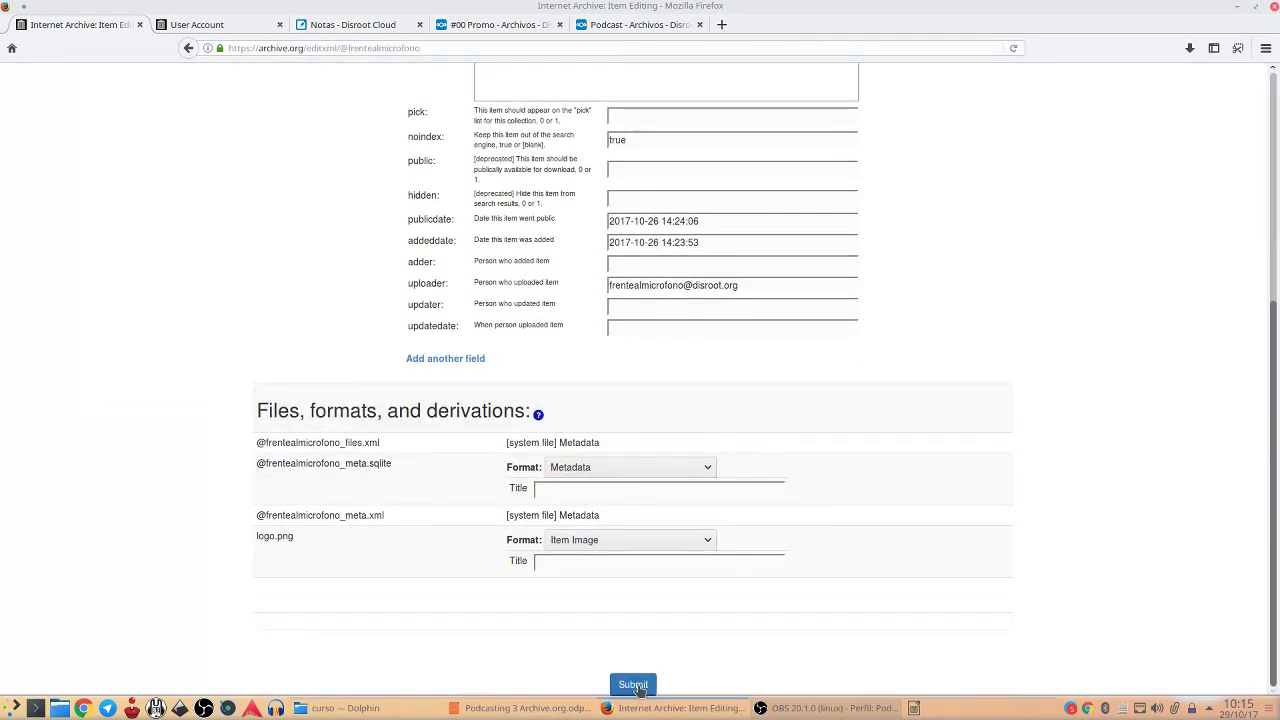
scroll(343, 418, up, 5)
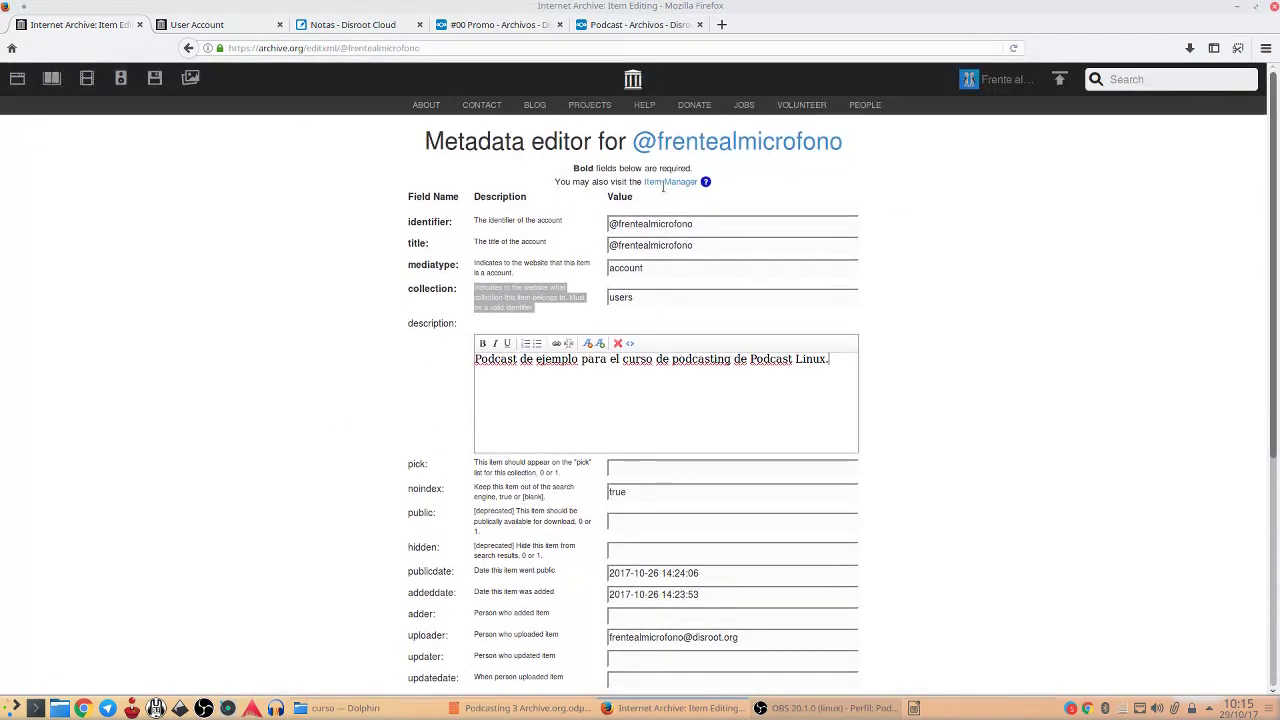
click(1010, 80)
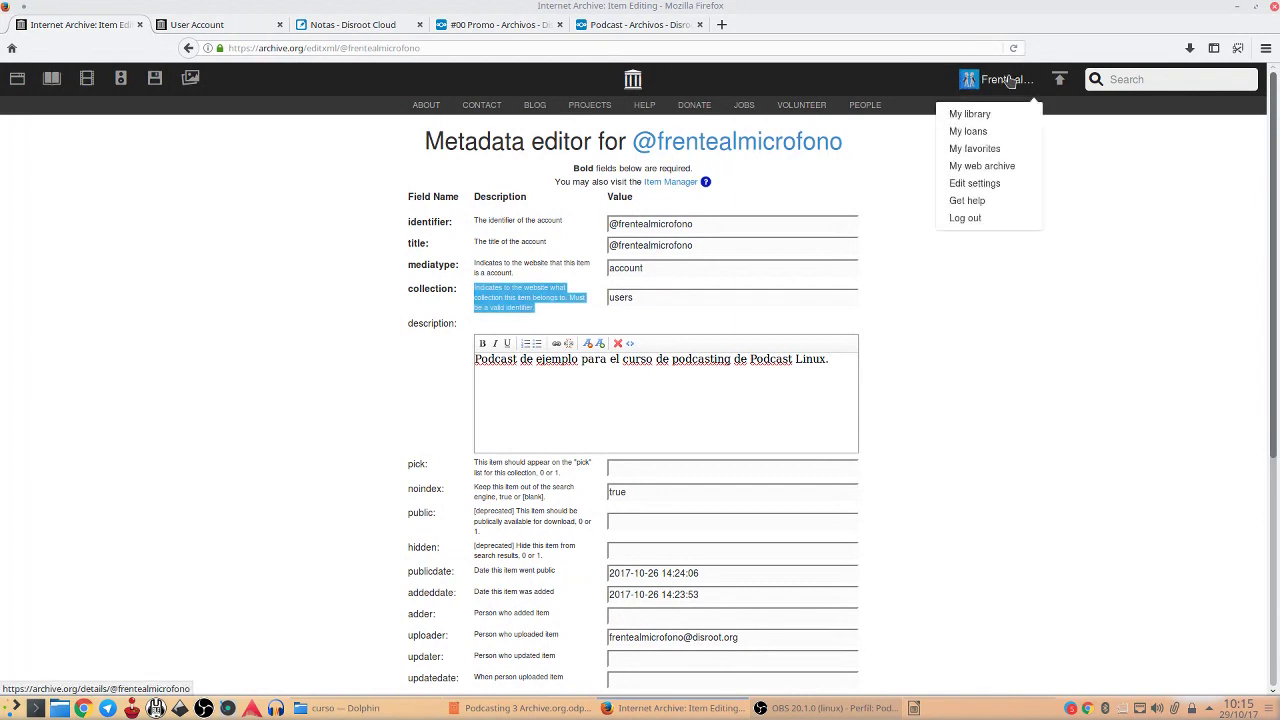
click(970, 115)
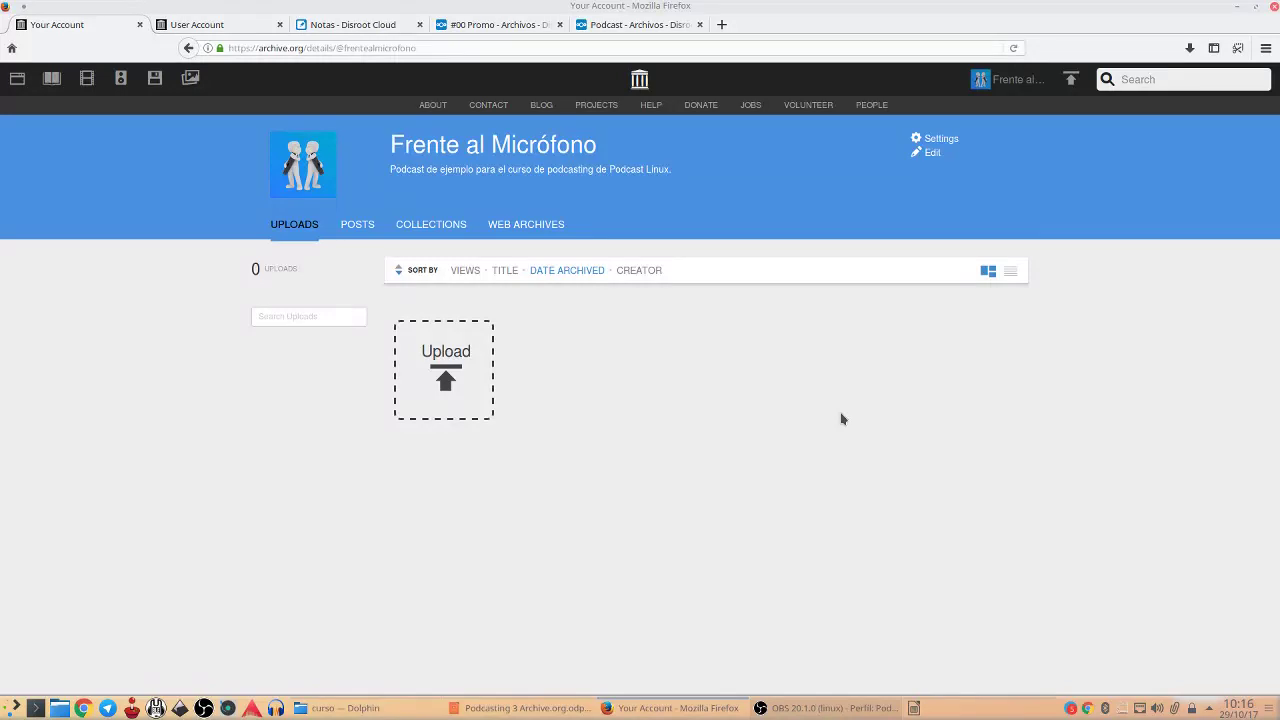
Open the Upload Files page and bring Dolphin's 'curso' folder to the front
click(446, 373)
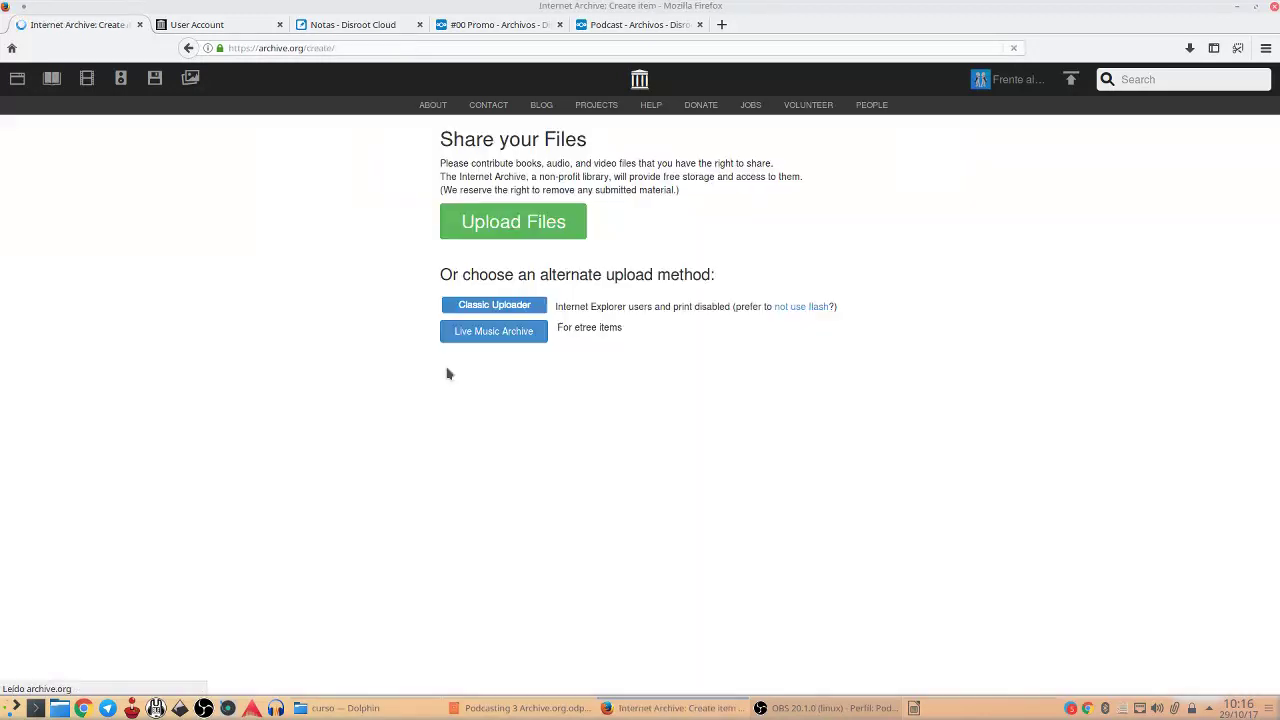
click(557, 237)
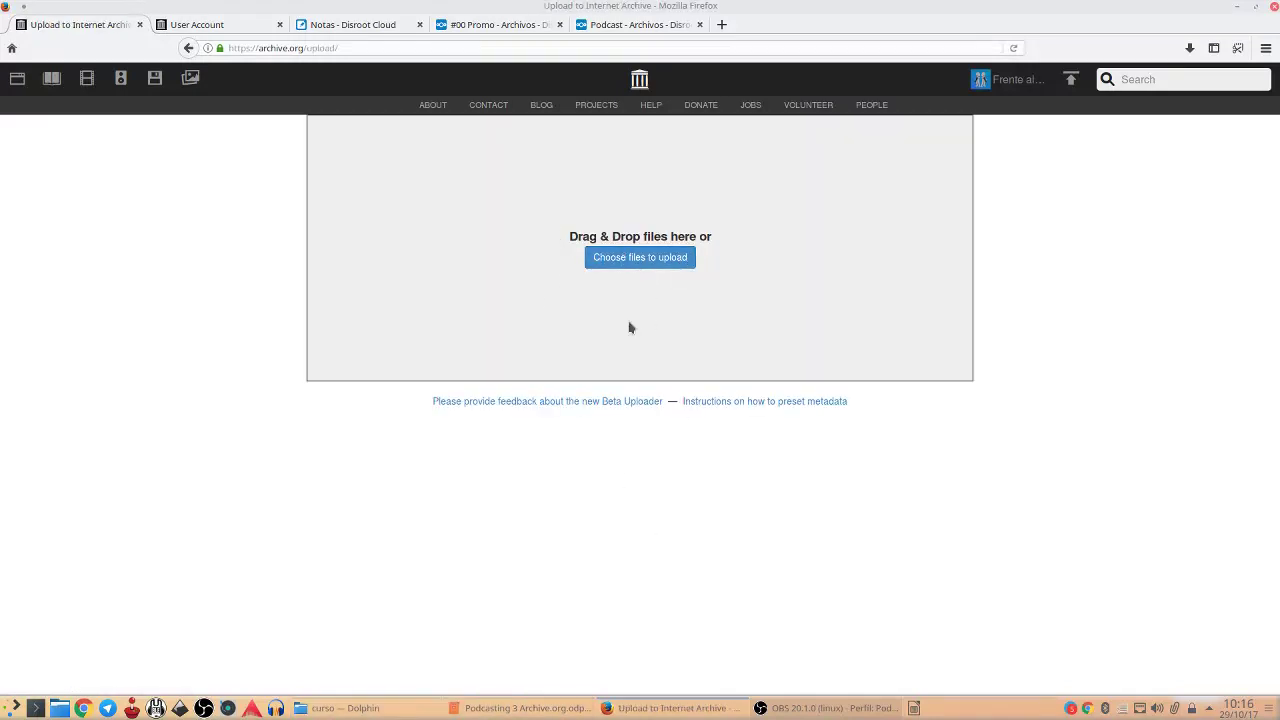
click(340, 708)
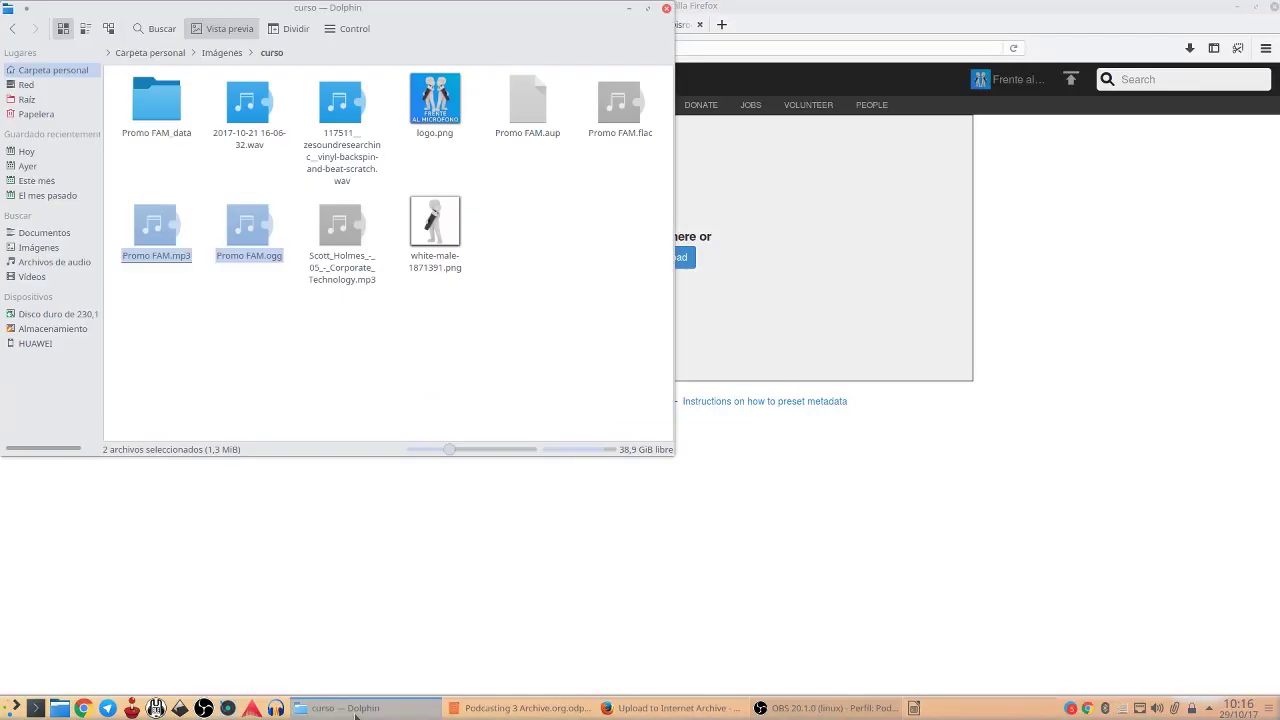
Select Promo FAM.mp3 and Promo FAM.ogg in Dolphin and drop them onto the upload page
click(314, 341)
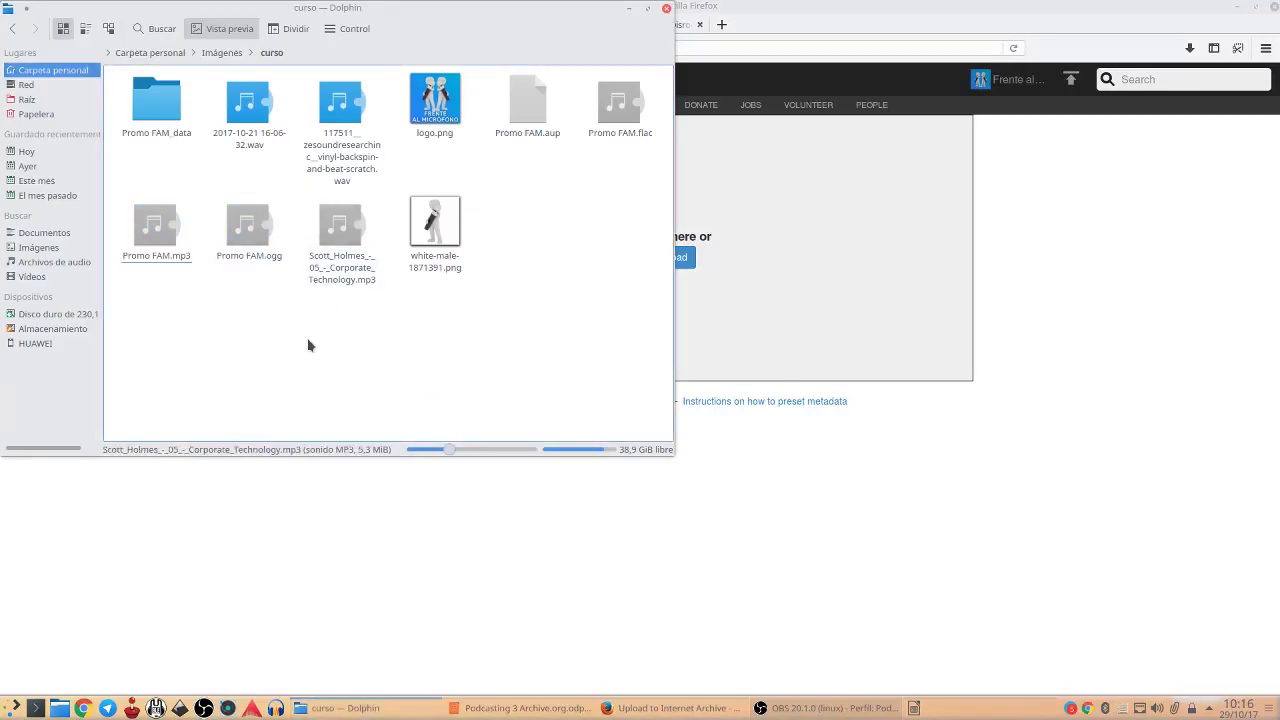
click(630, 113)
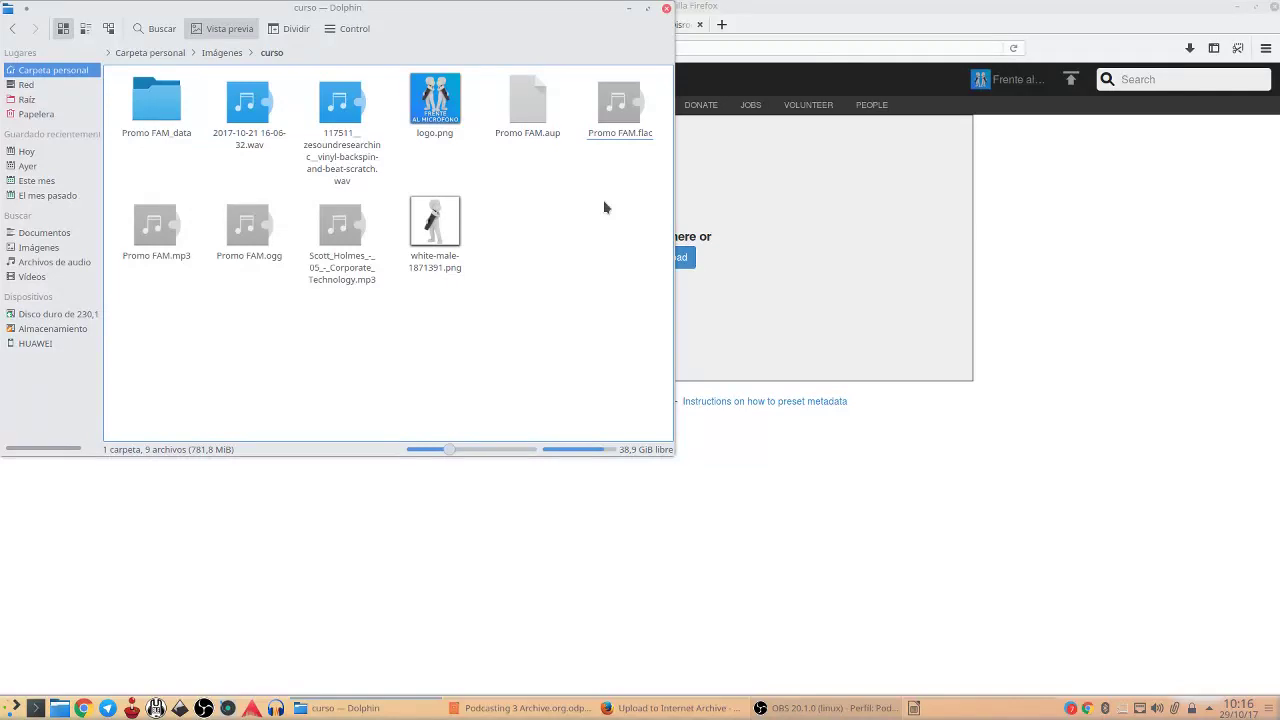
click(240, 222)
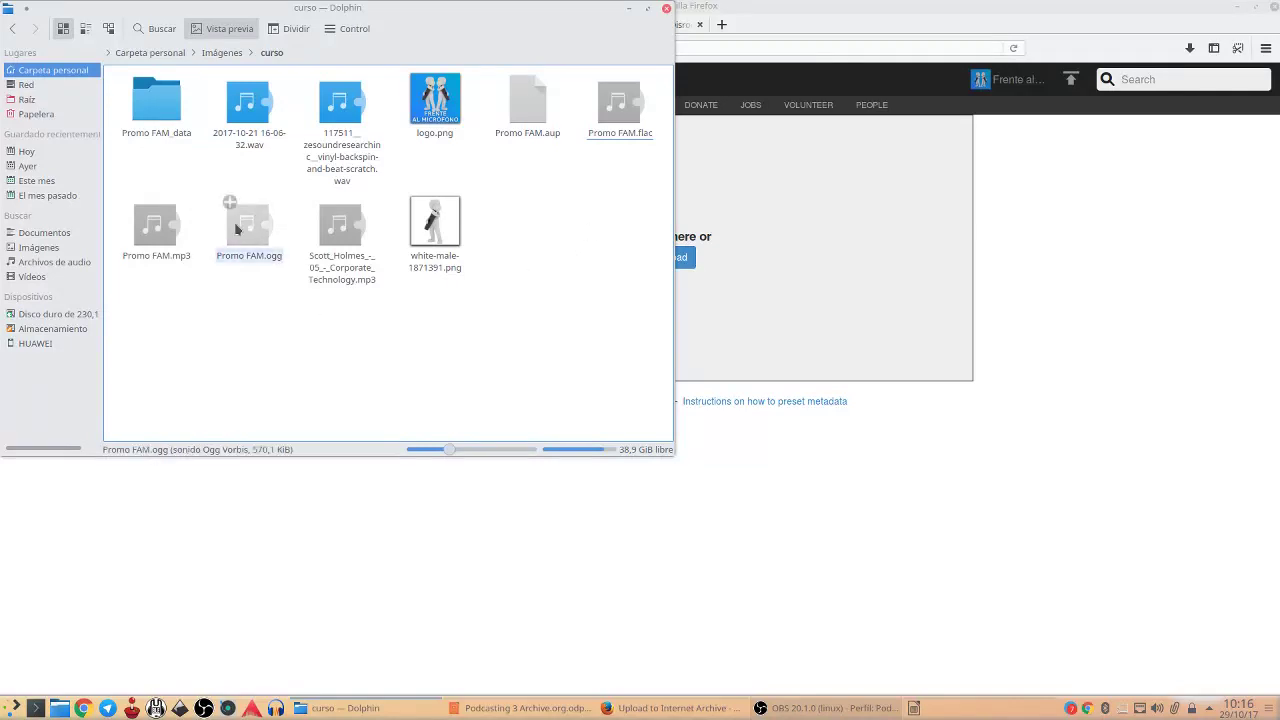
click(157, 231)
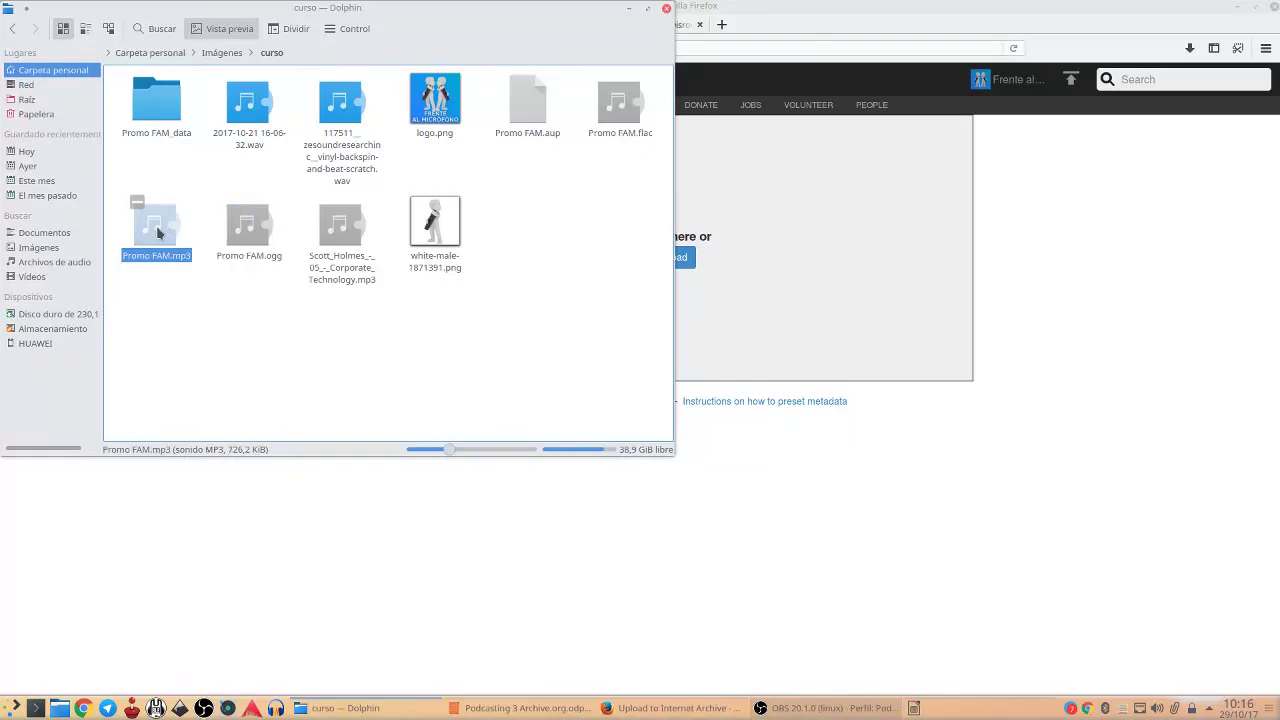
click(232, 212)
click(164, 235)
click(249, 226)
click(168, 235)
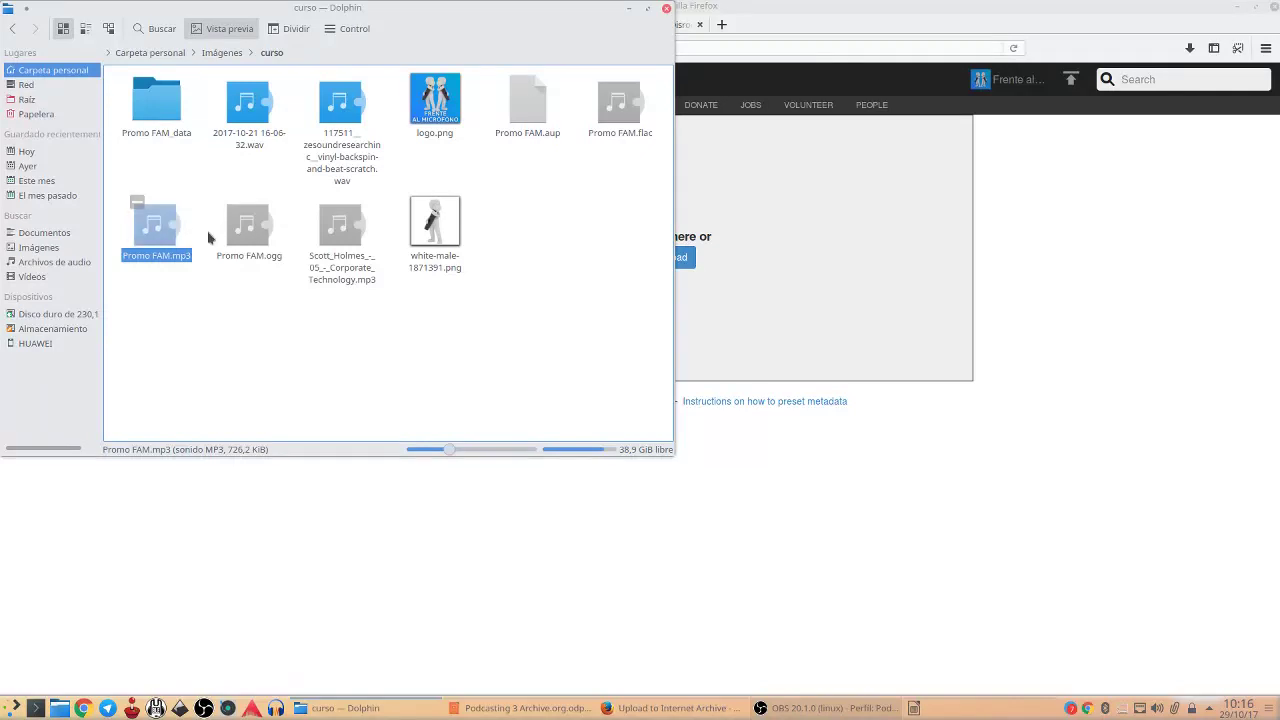
click(245, 225)
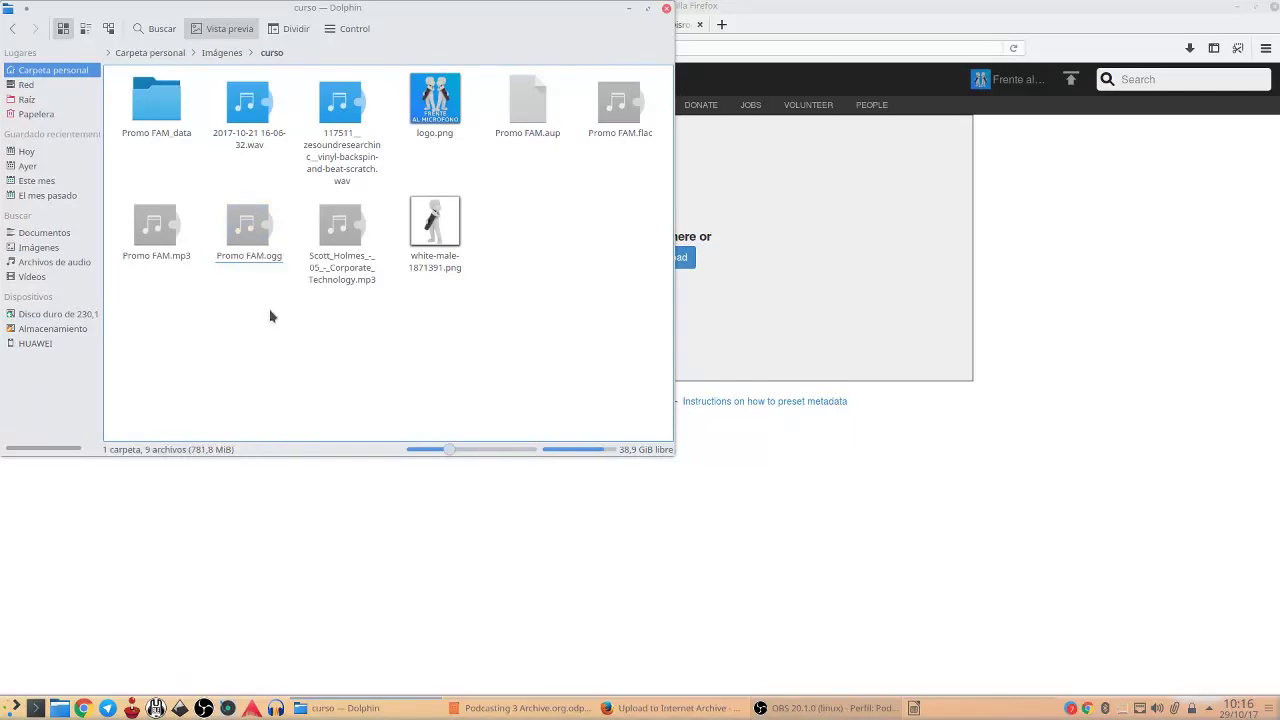
drag(277, 303, 150, 234)
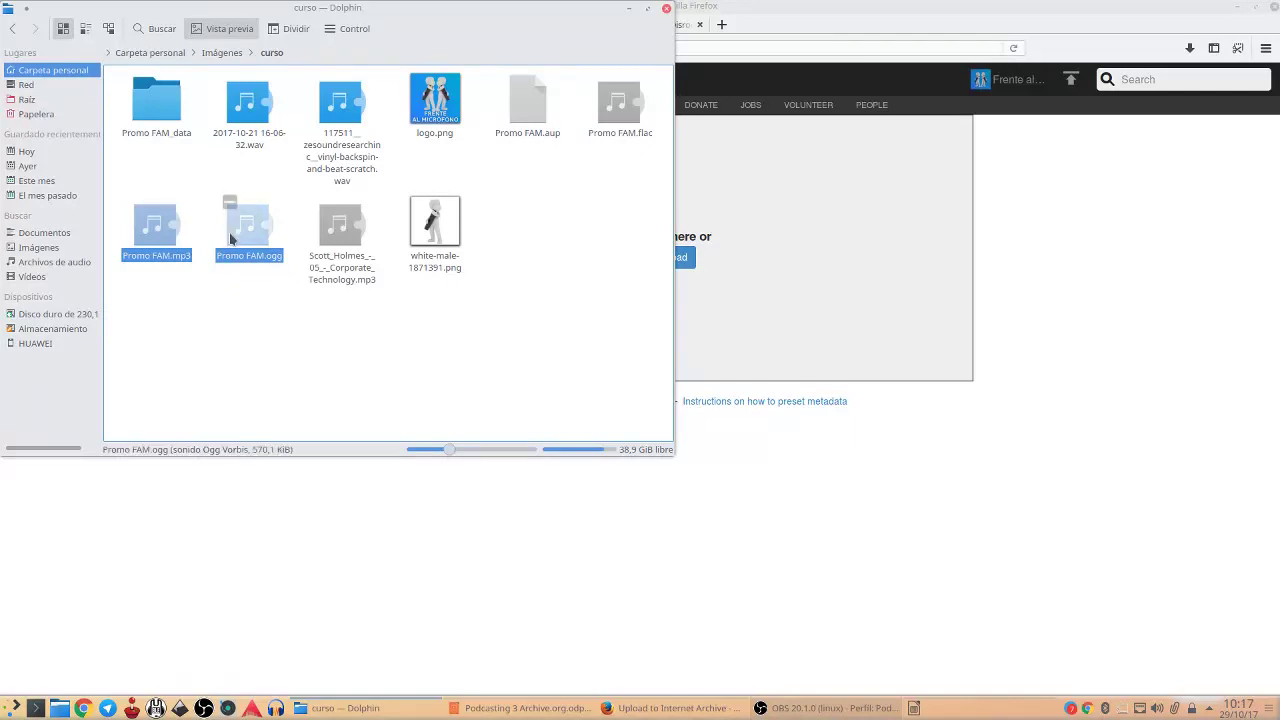
drag(241, 221, 822, 252)
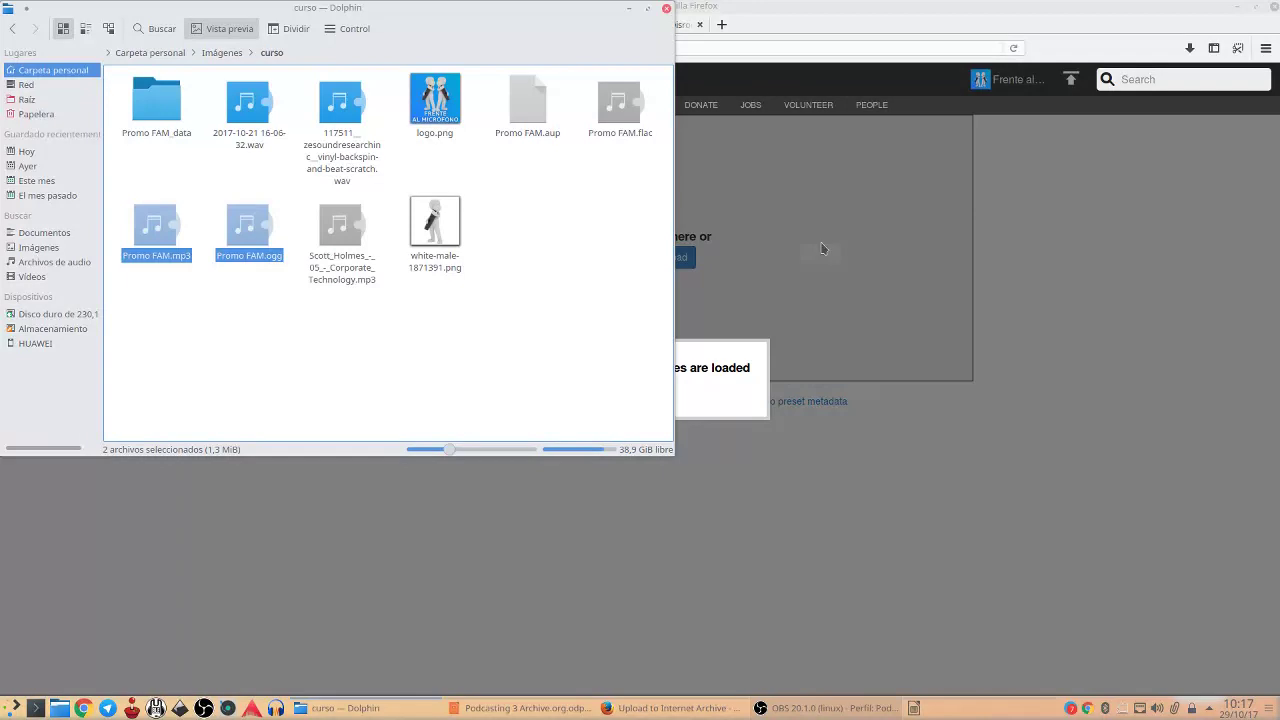
click(1133, 316)
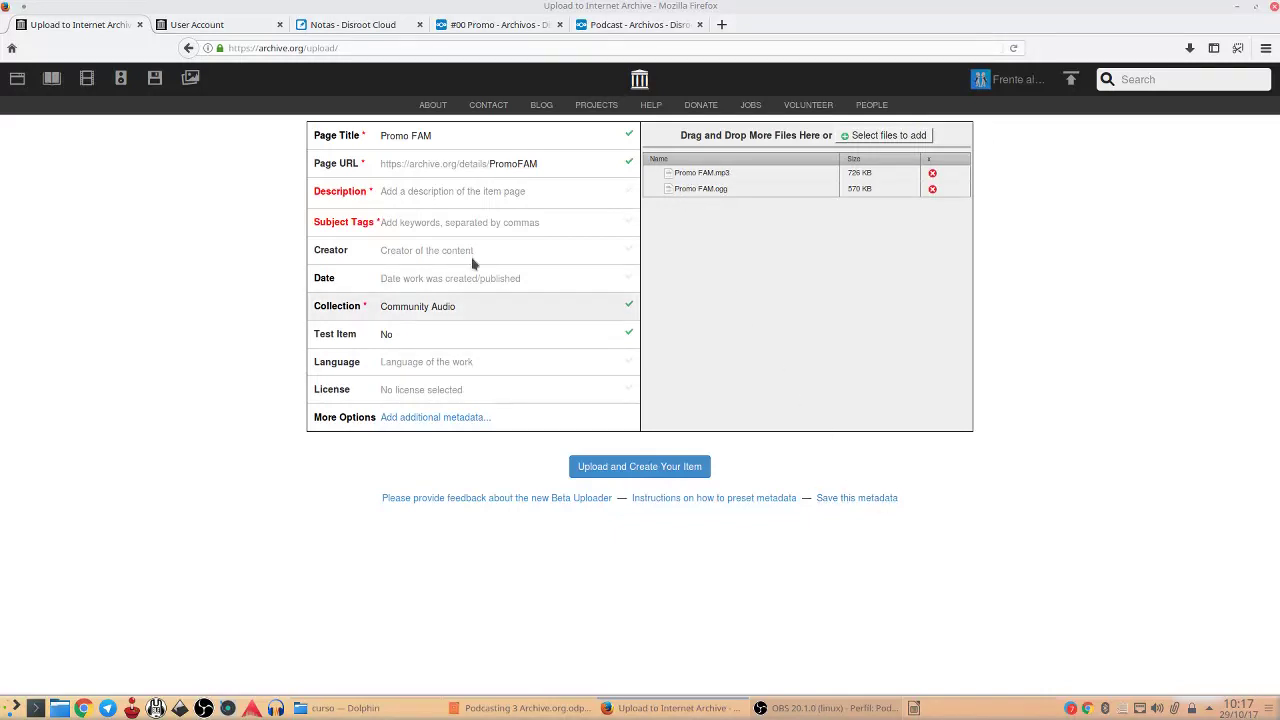
Change the page title from 'Promo FAM' to '#00 Promo'
click(461, 141)
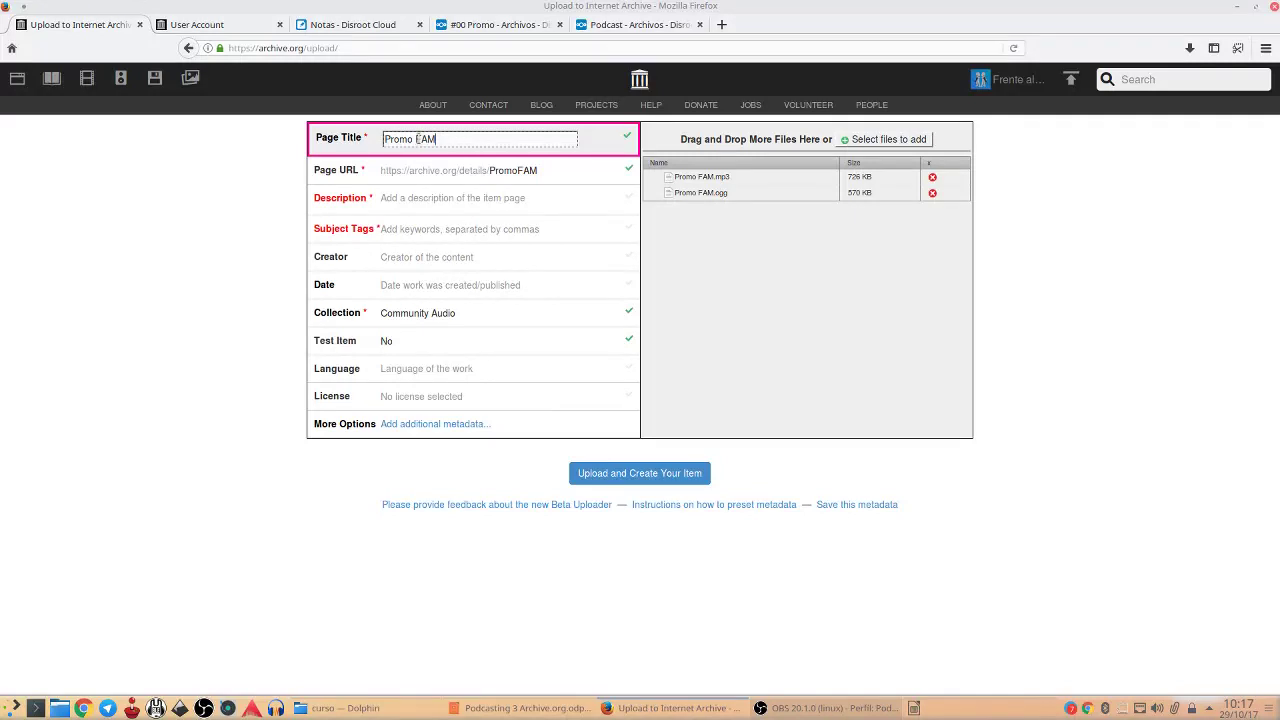
drag(415, 139, 476, 142)
key(BackSpace)
text(#00)
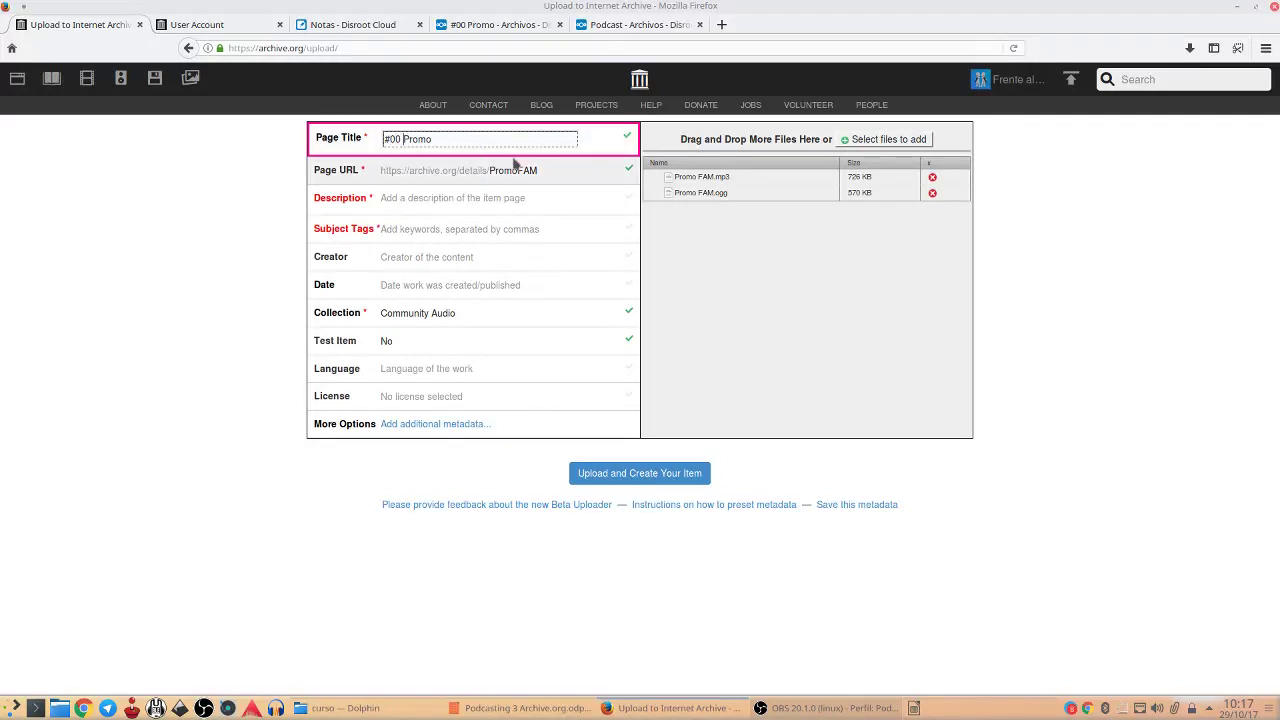
click(580, 175)
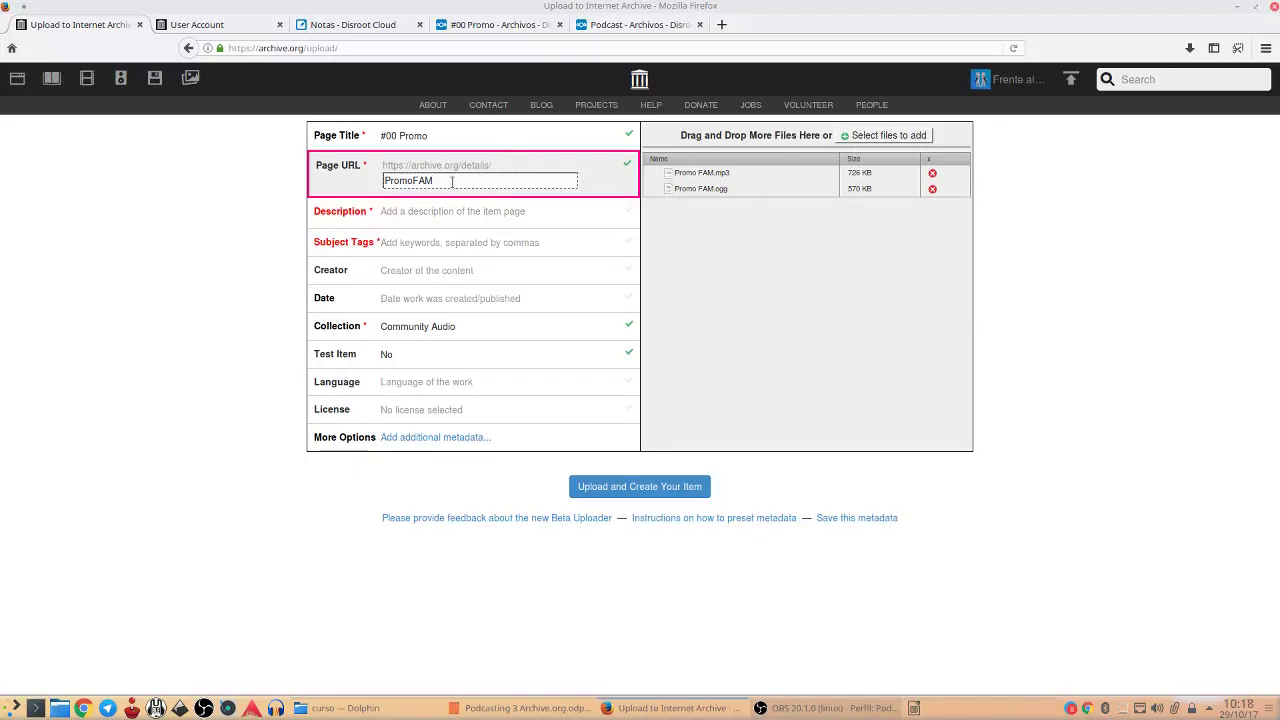
Restore the item URL to PromoFAM and put the caret in the empty Description
key(BackSpace)
key(BackSpace)
key(BackSpace)
key(Return)
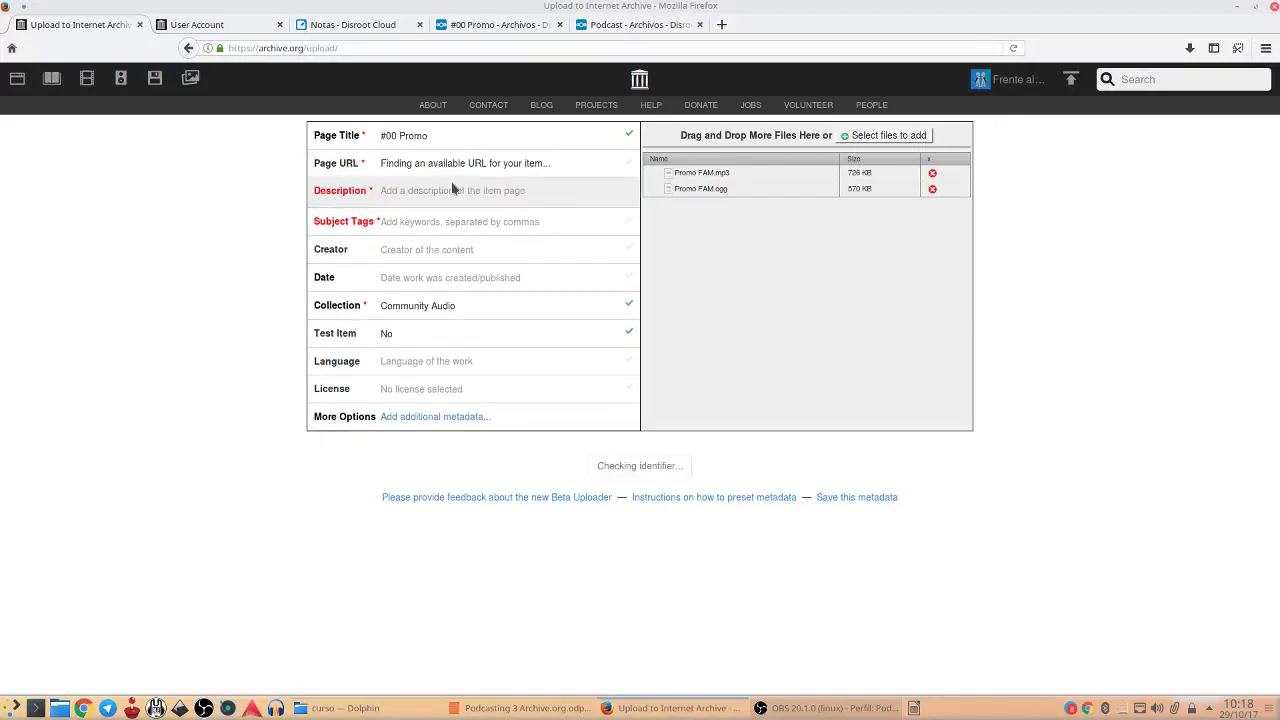
click(571, 174)
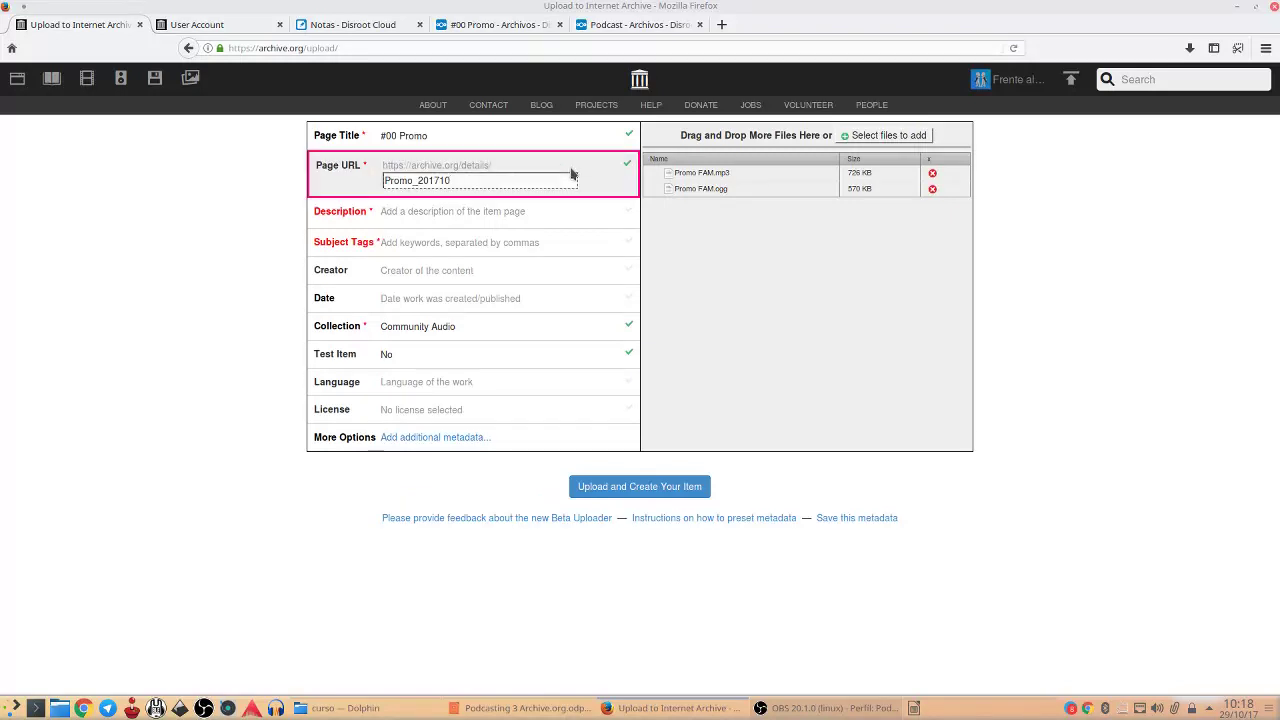
key(BackSpace)
key(BackSpace)
key(BackSpace)
key(BackSpace)
key(BackSpace)
key(BackSpace)
key(BackSpace)
text(FAM)
click(464, 211)
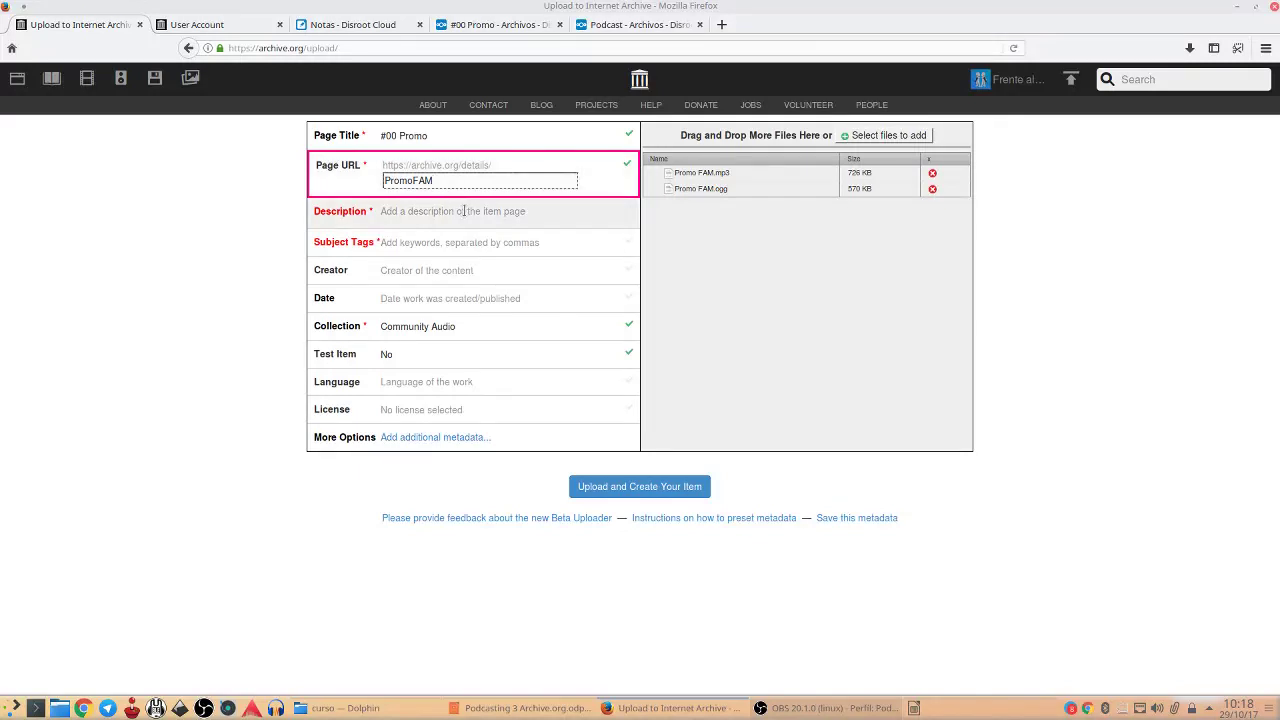
click(446, 238)
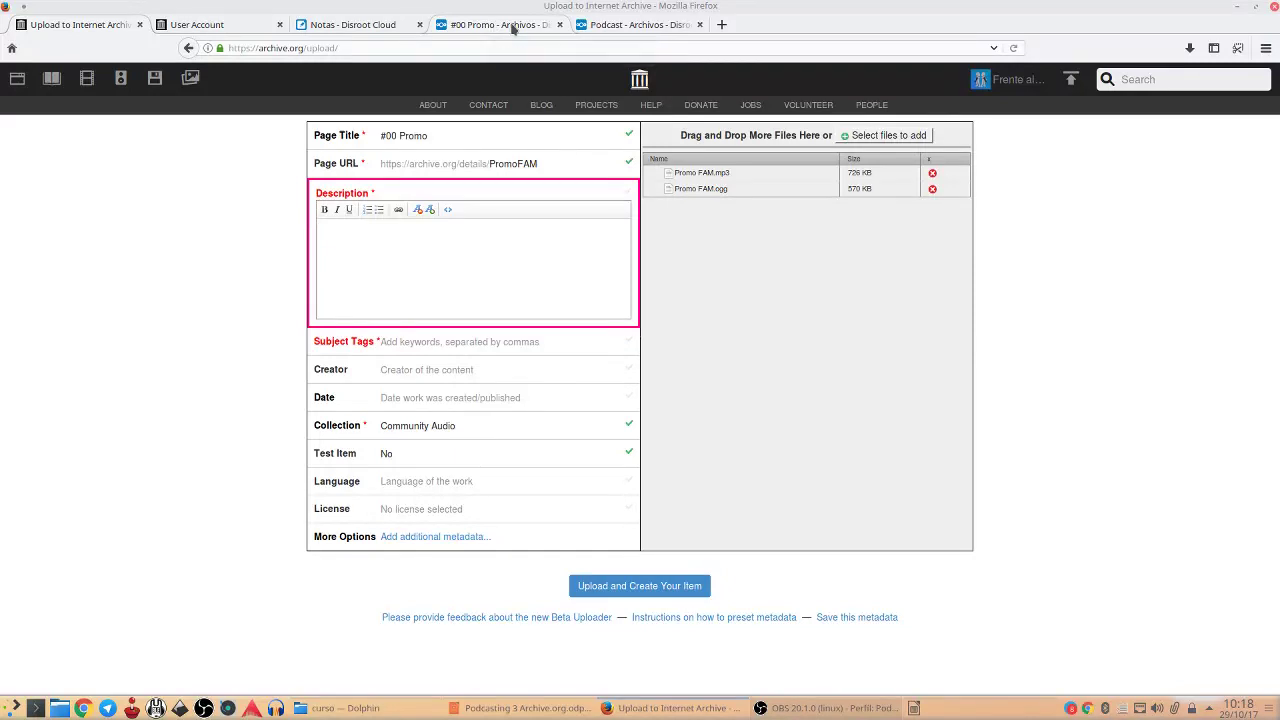
Copy the 'Frente al micrófono' podcast note from Disroot Notes into the Description
click(491, 233)
click(353, 25)
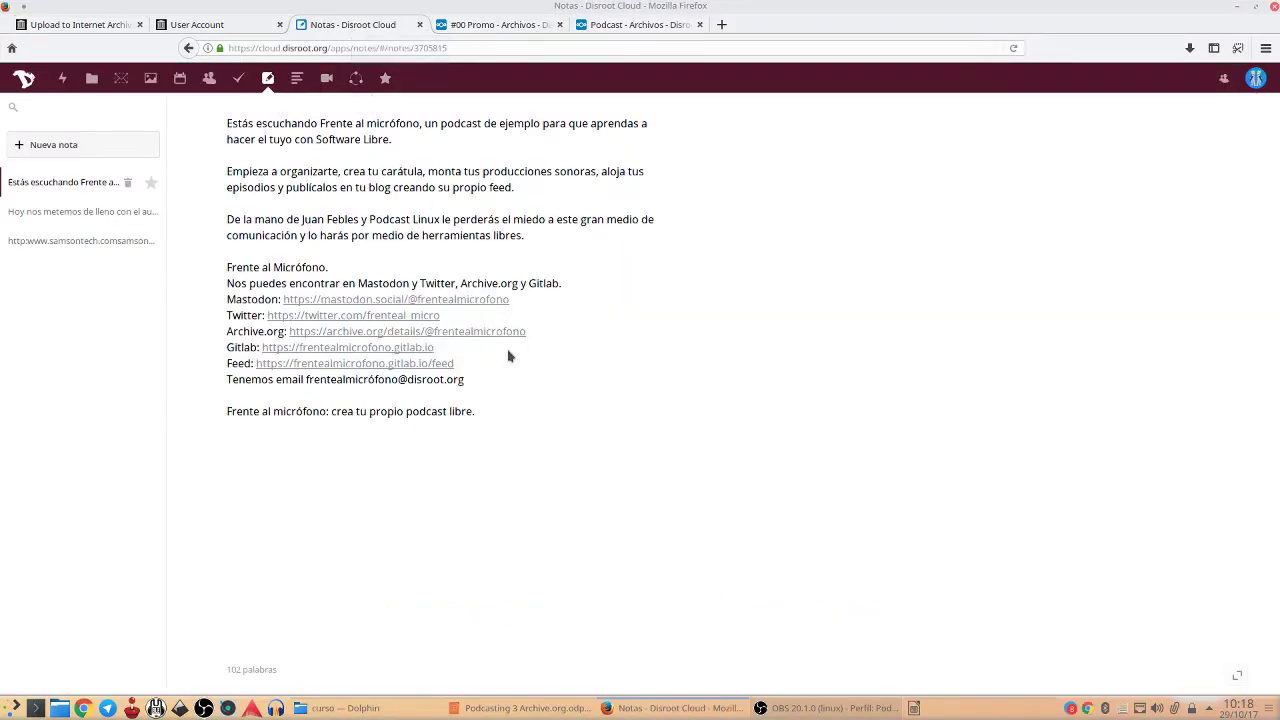
drag(474, 411, 232, 127)
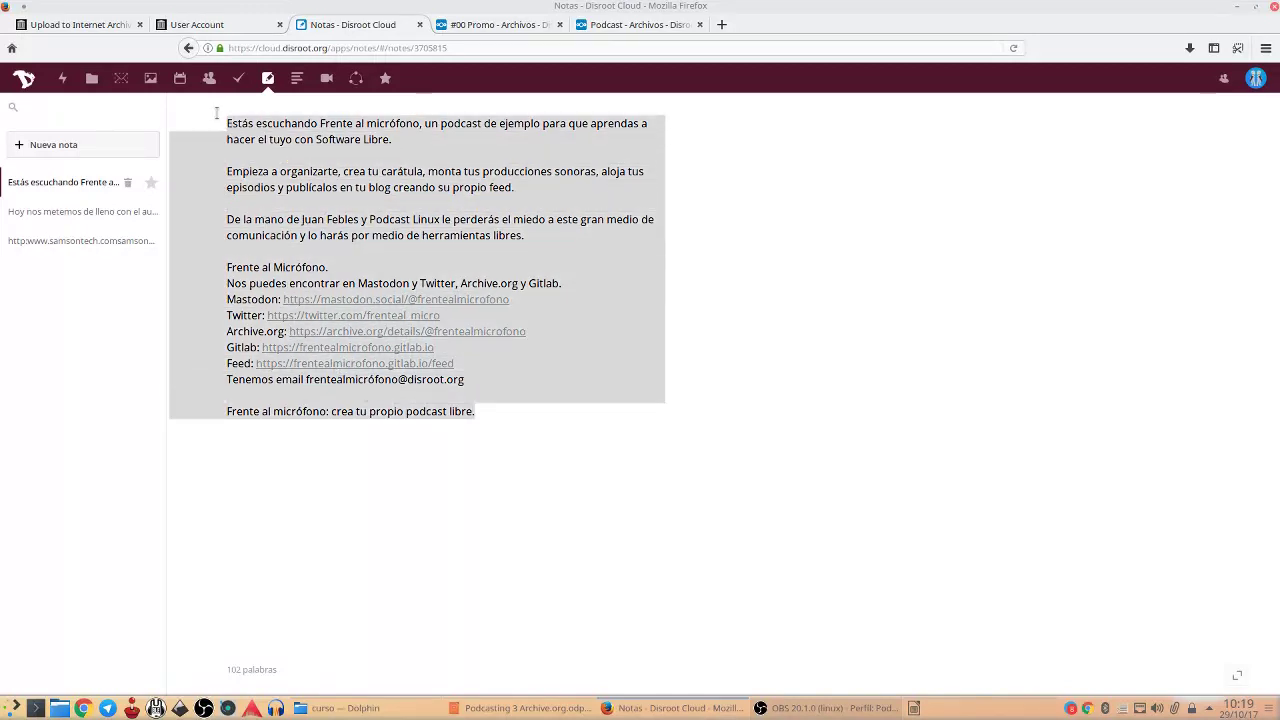
right_click(313, 120)
click(378, 172)
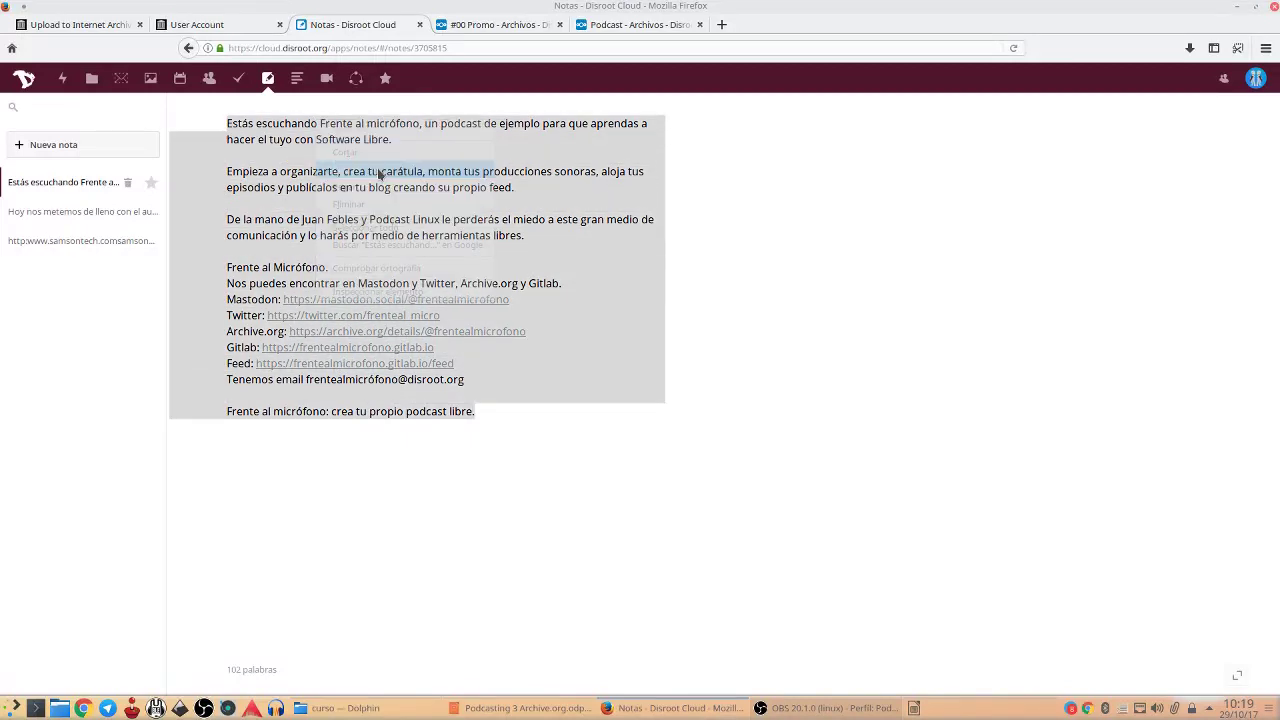
click(220, 24)
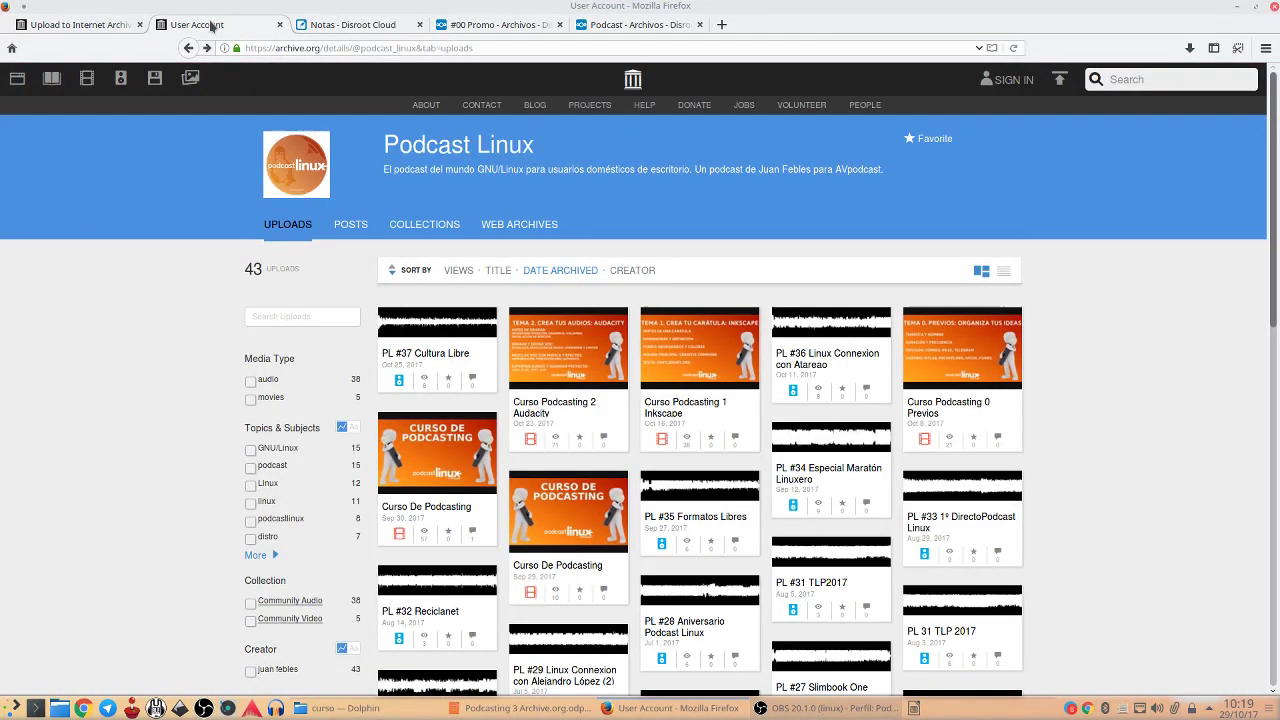
click(78, 24)
click(477, 267)
key(ctrl+v)
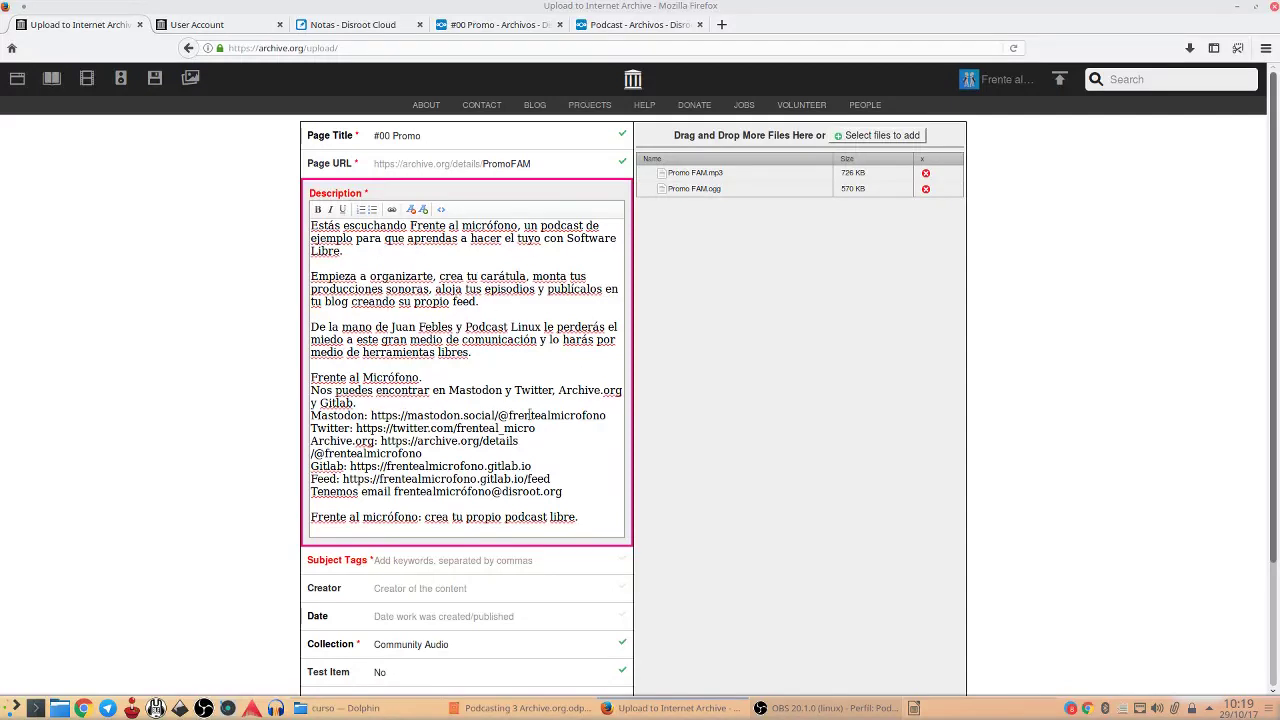
Add subject tags 'promo, frentealmicrofono, Frente al Micrófono', correcting the misspelled tag
click(432, 560)
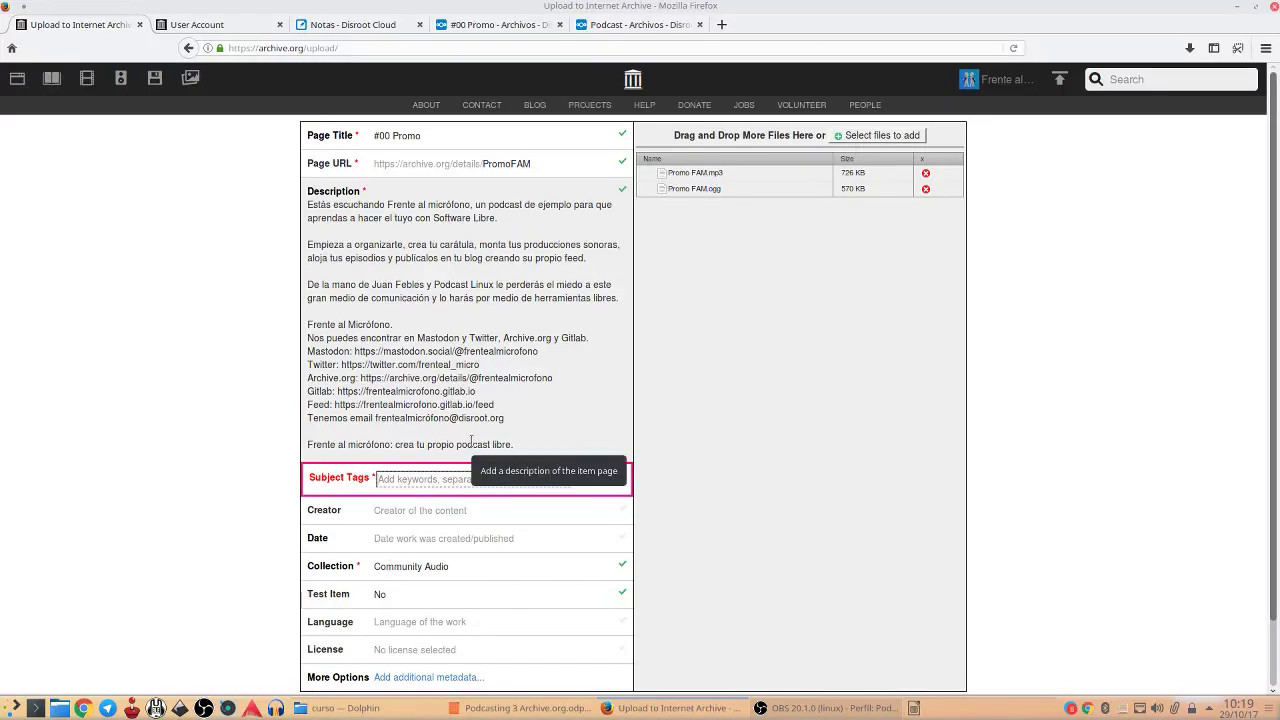
text(promo)
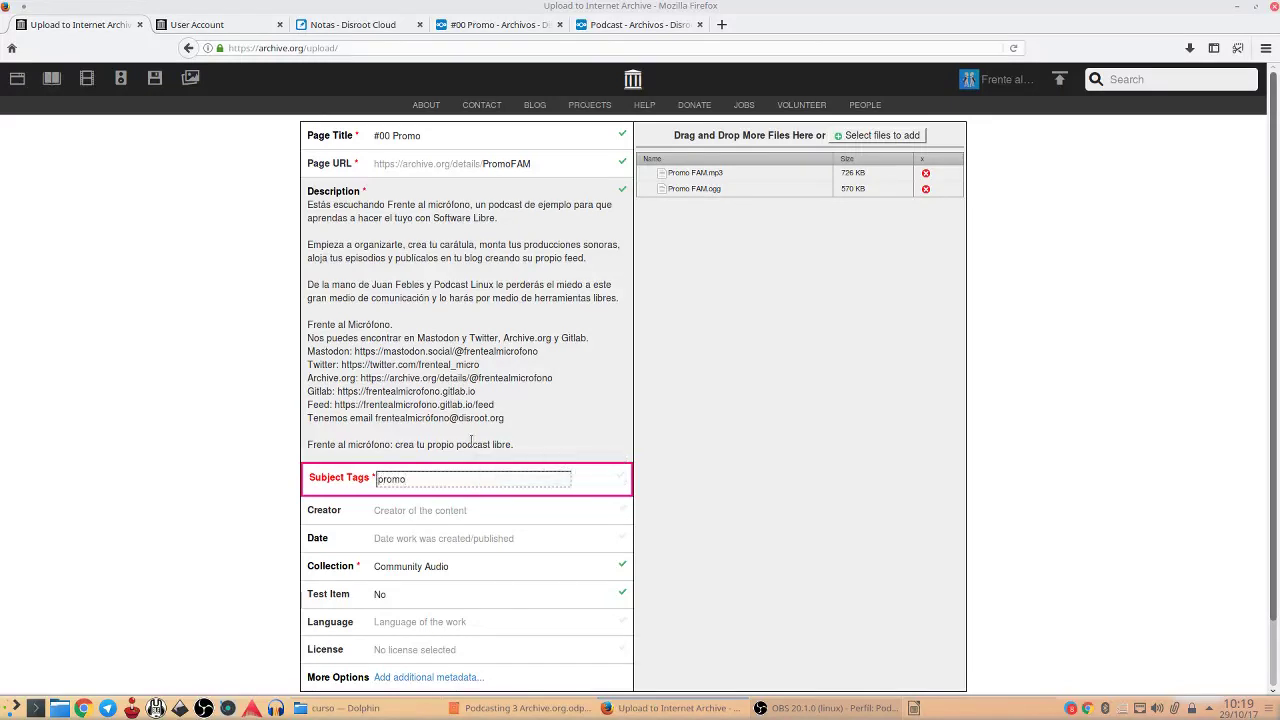
text(, frenalmicrofono, Fente )
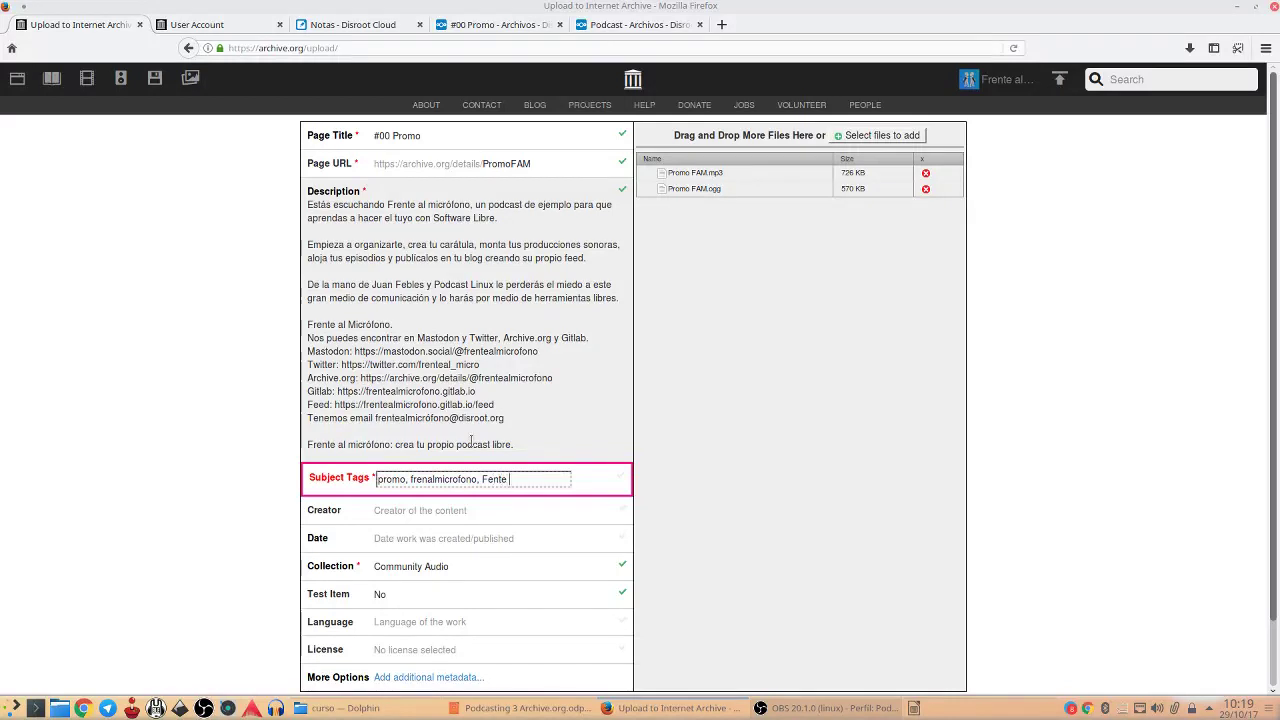
text(al Micrófono)
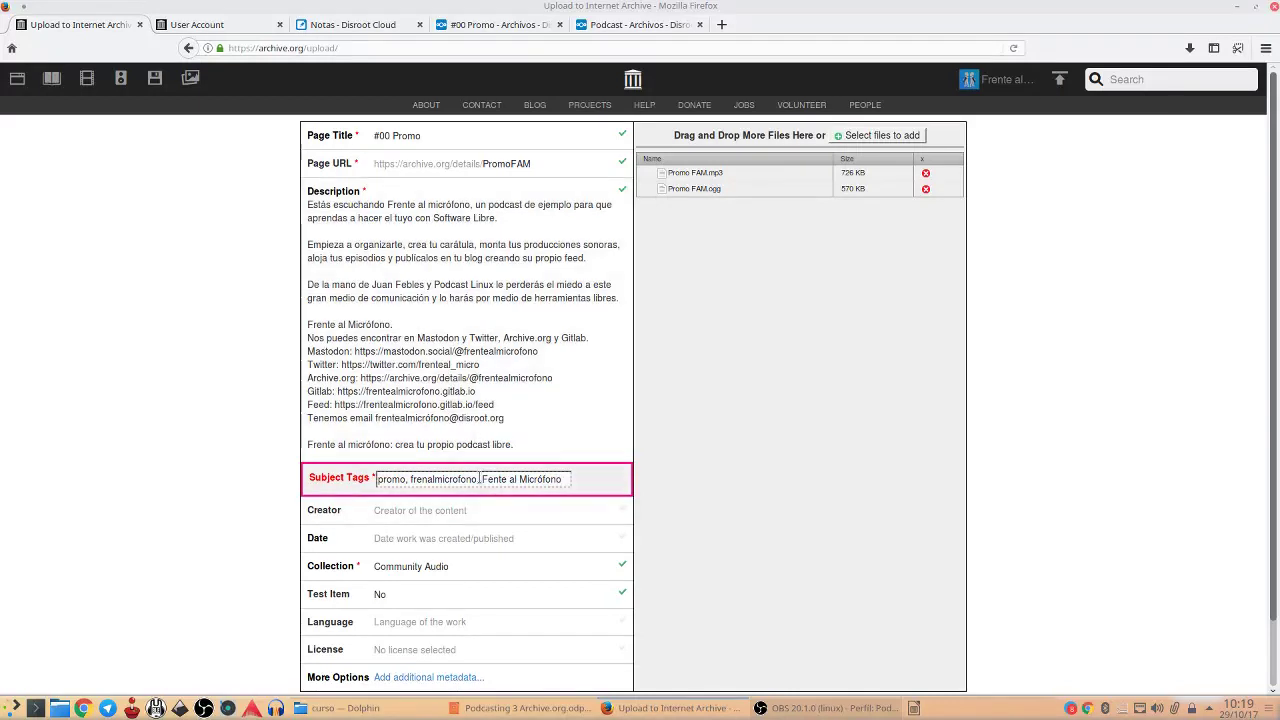
click(487, 480)
text(ren)
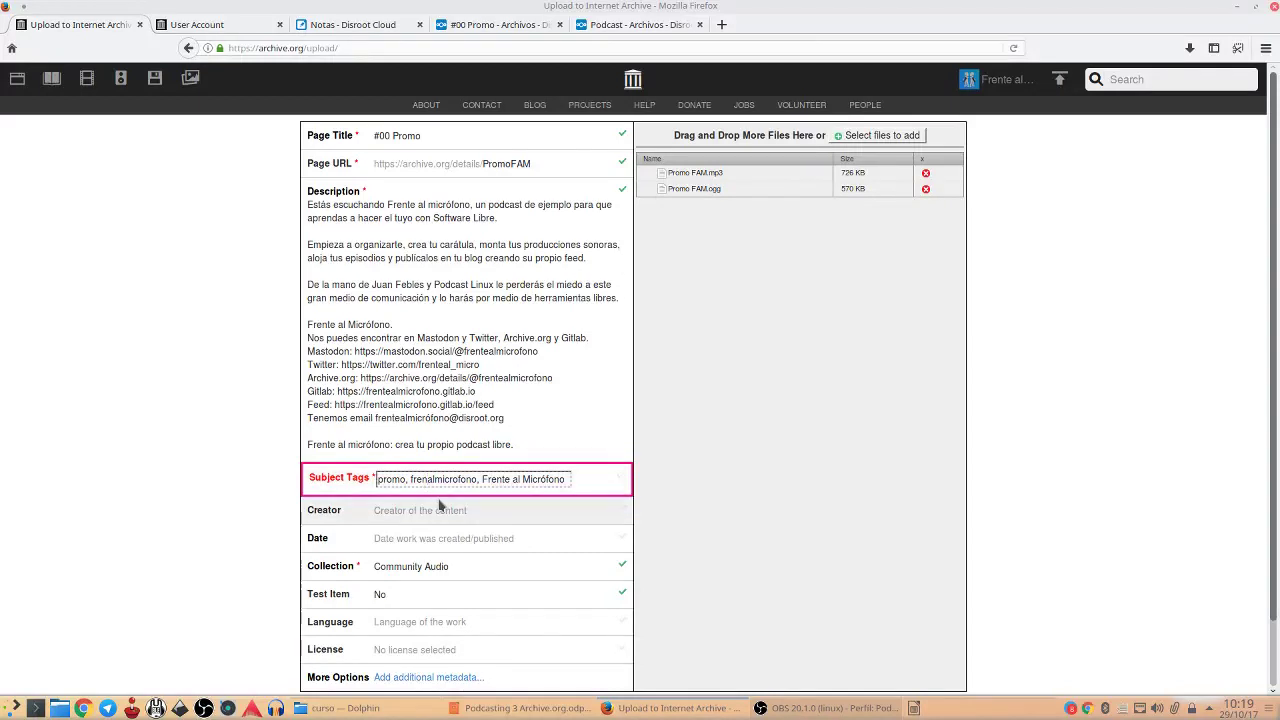
text(te)
Fill in the content creator's name in the Creator field
click(473, 510)
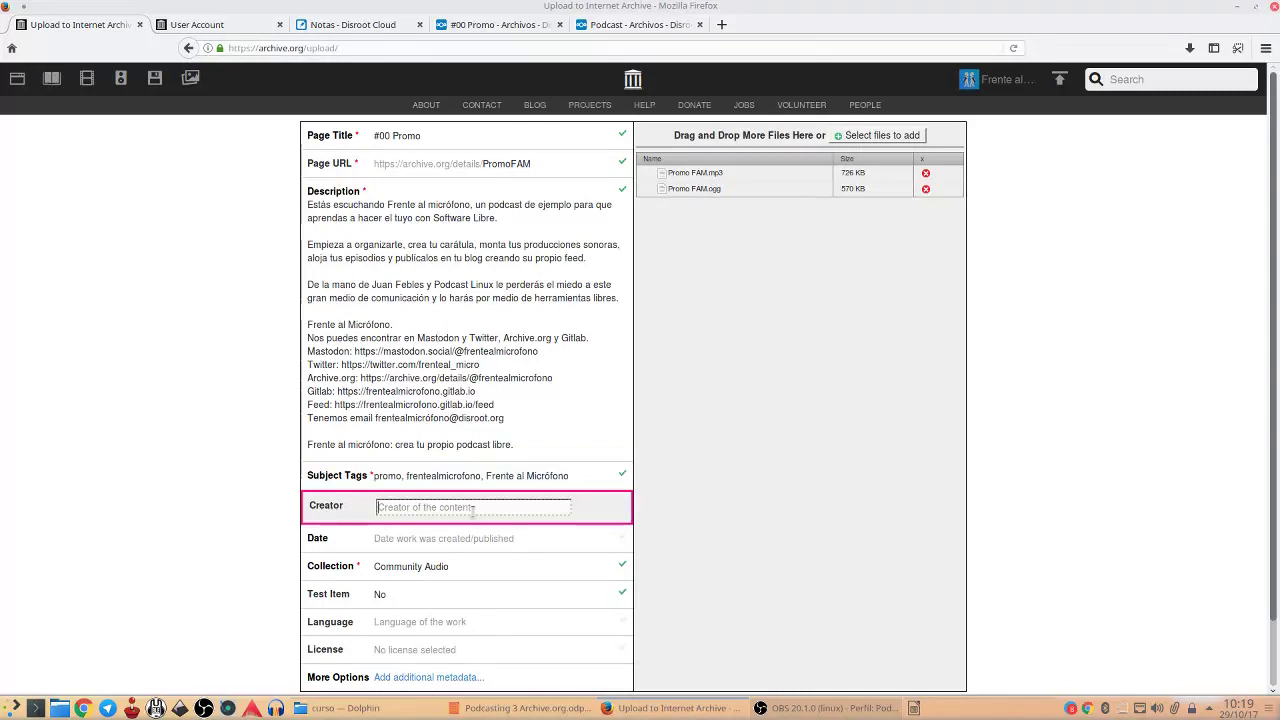
text(Juan Febles)
click(447, 546)
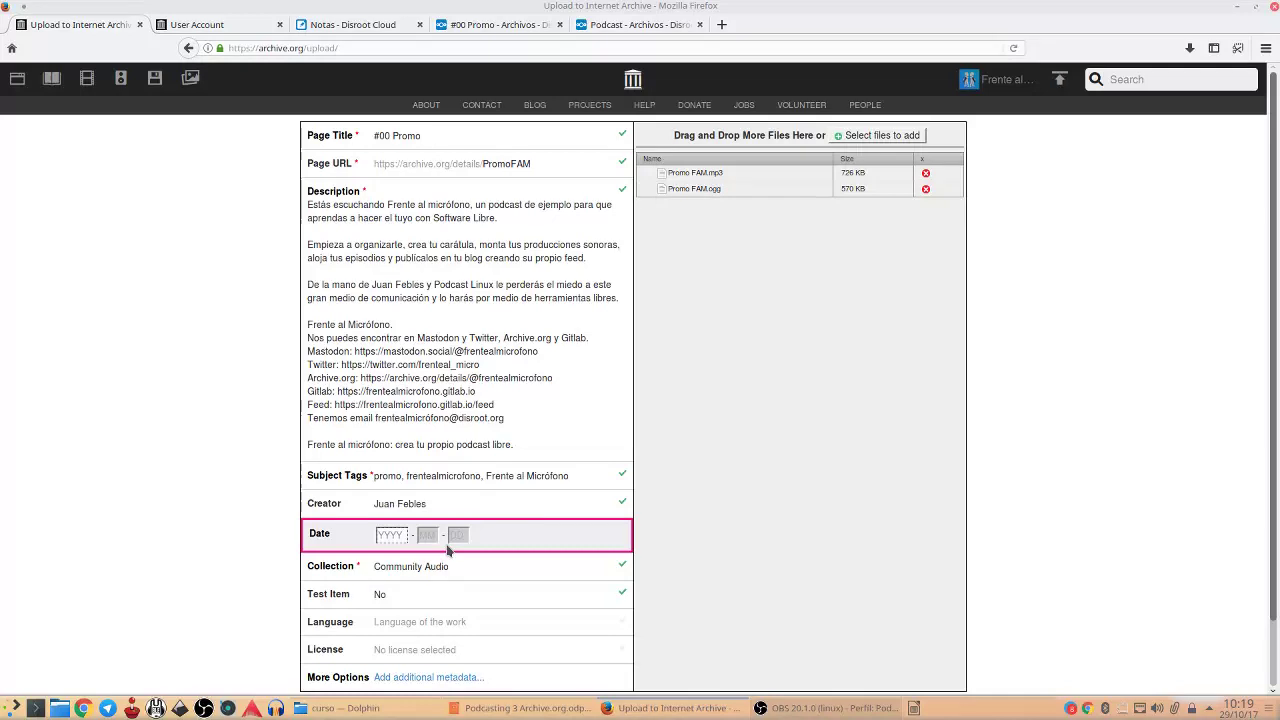
click(248, 28)
scroll(760, 453, down, 20)
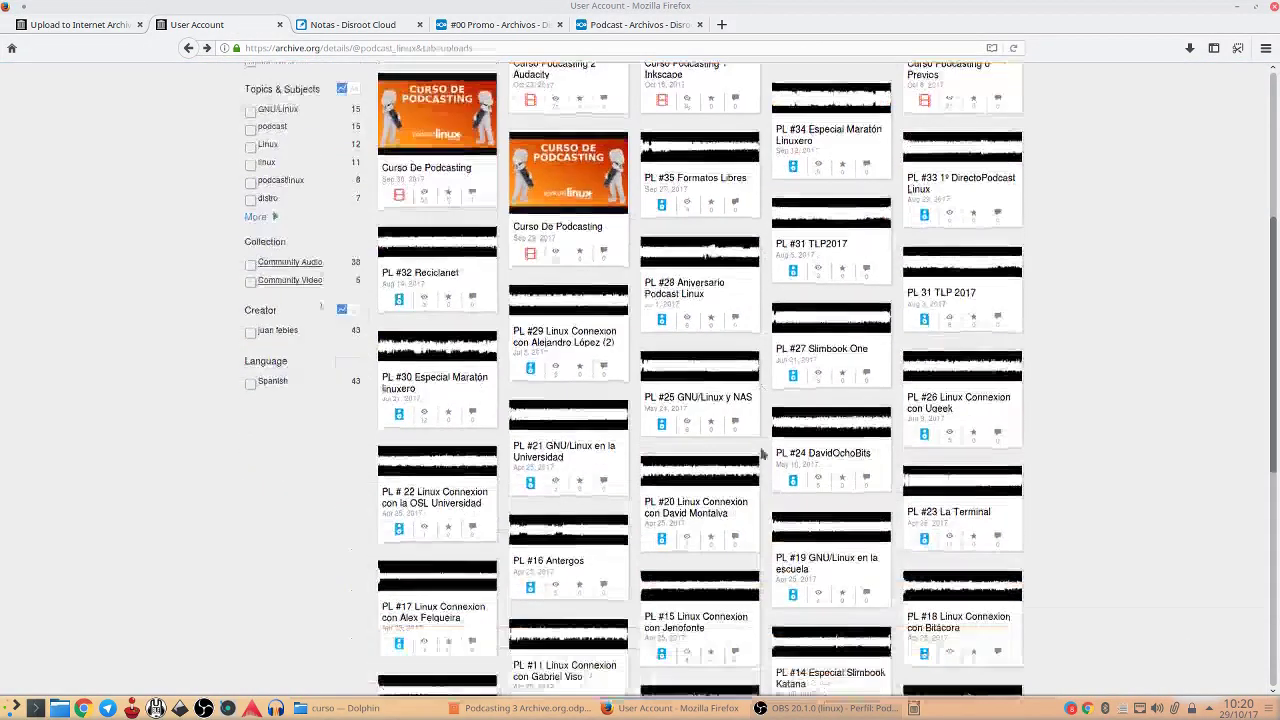
scroll(897, 532, up, 20)
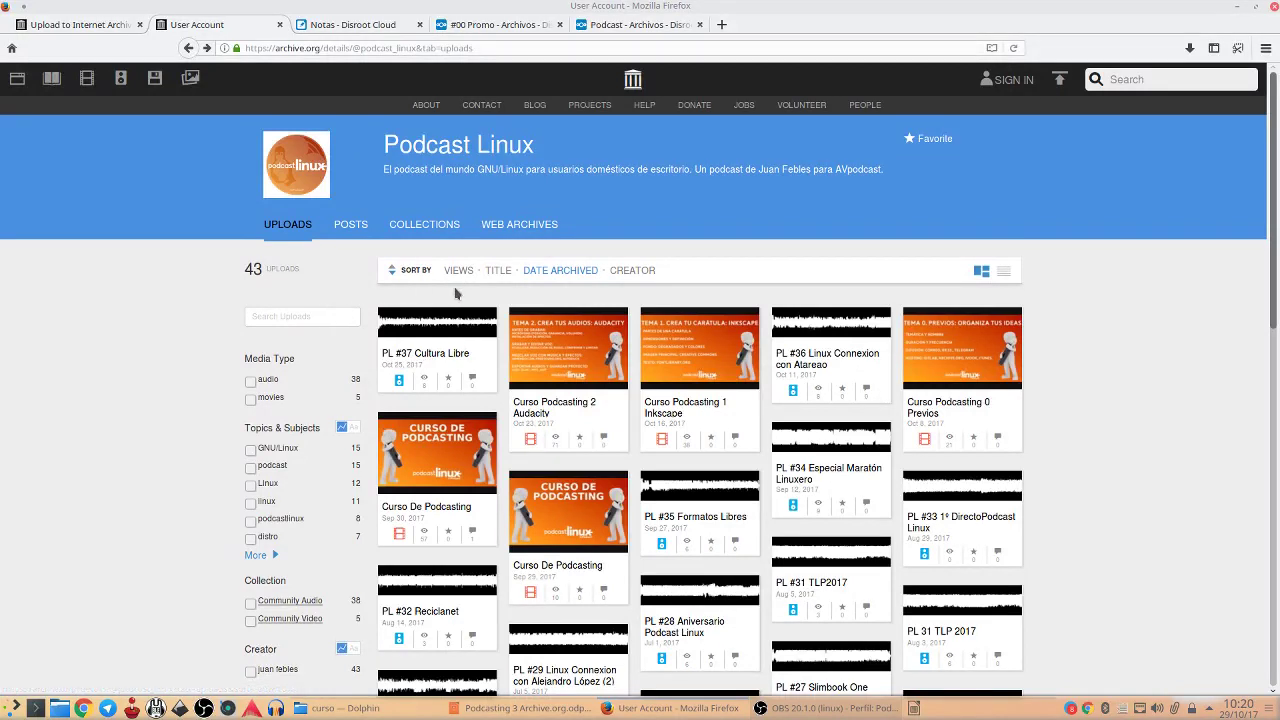
click(1005, 272)
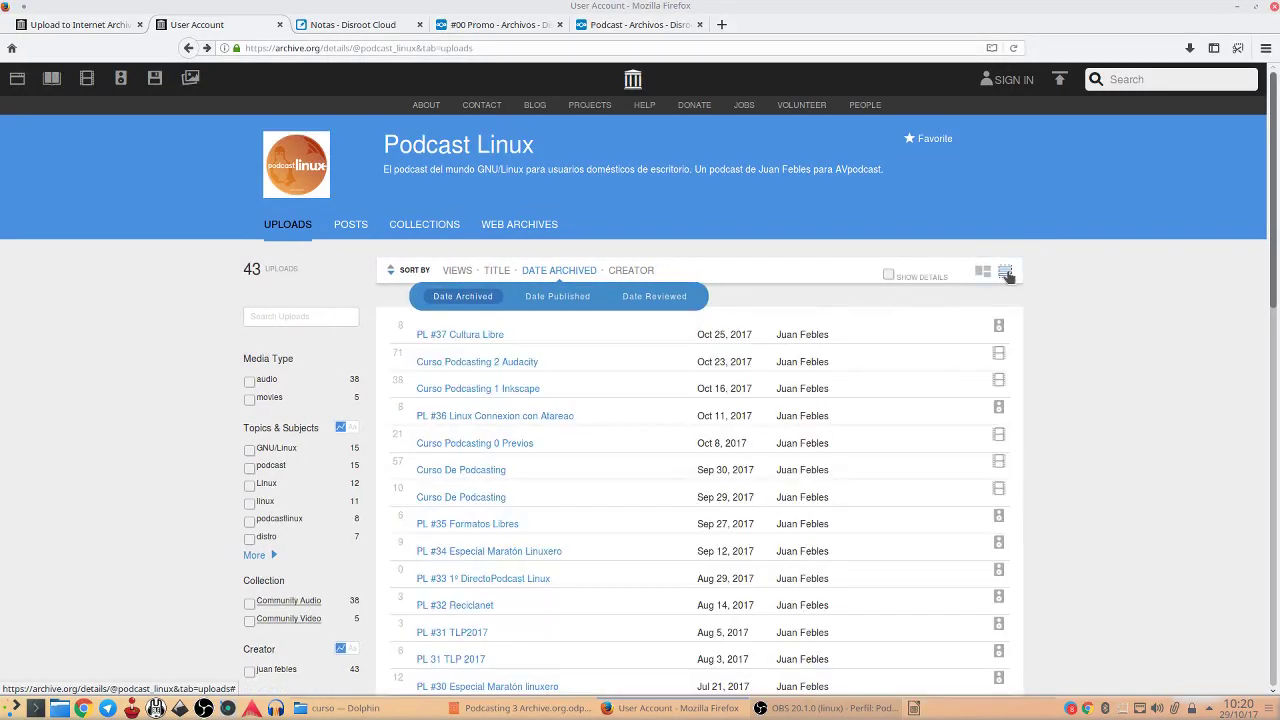
click(391, 271)
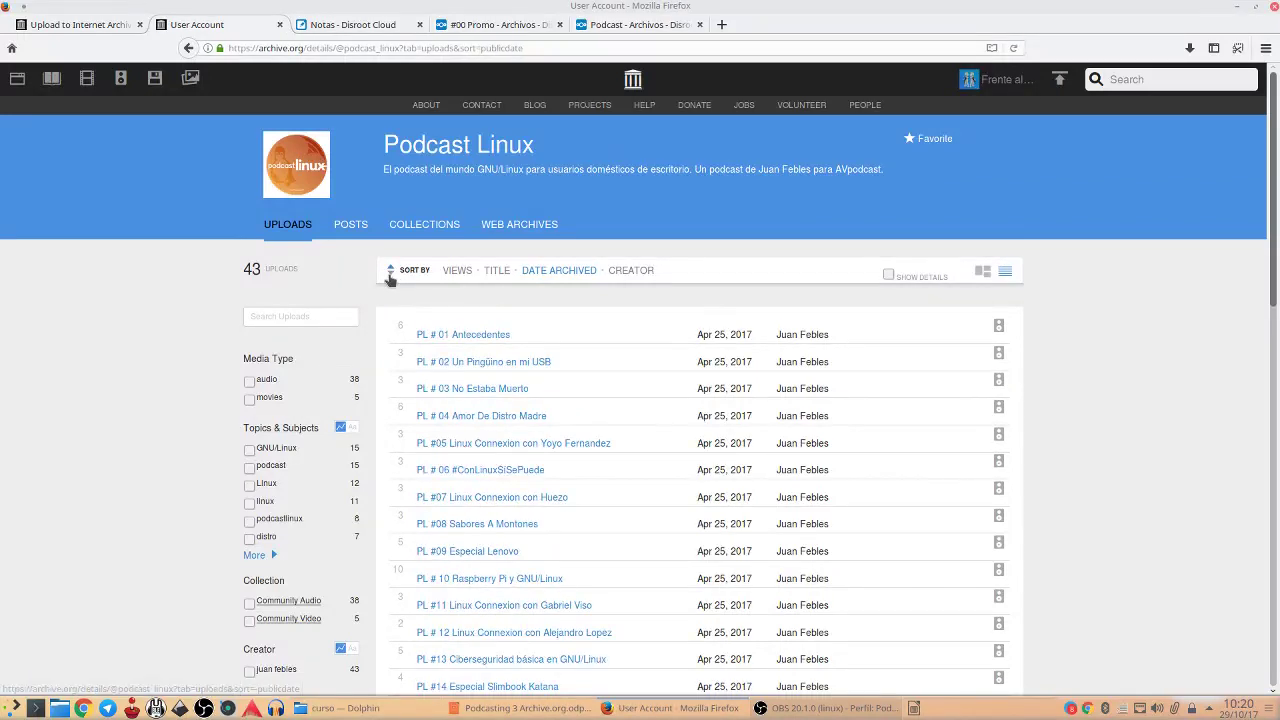
click(391, 274)
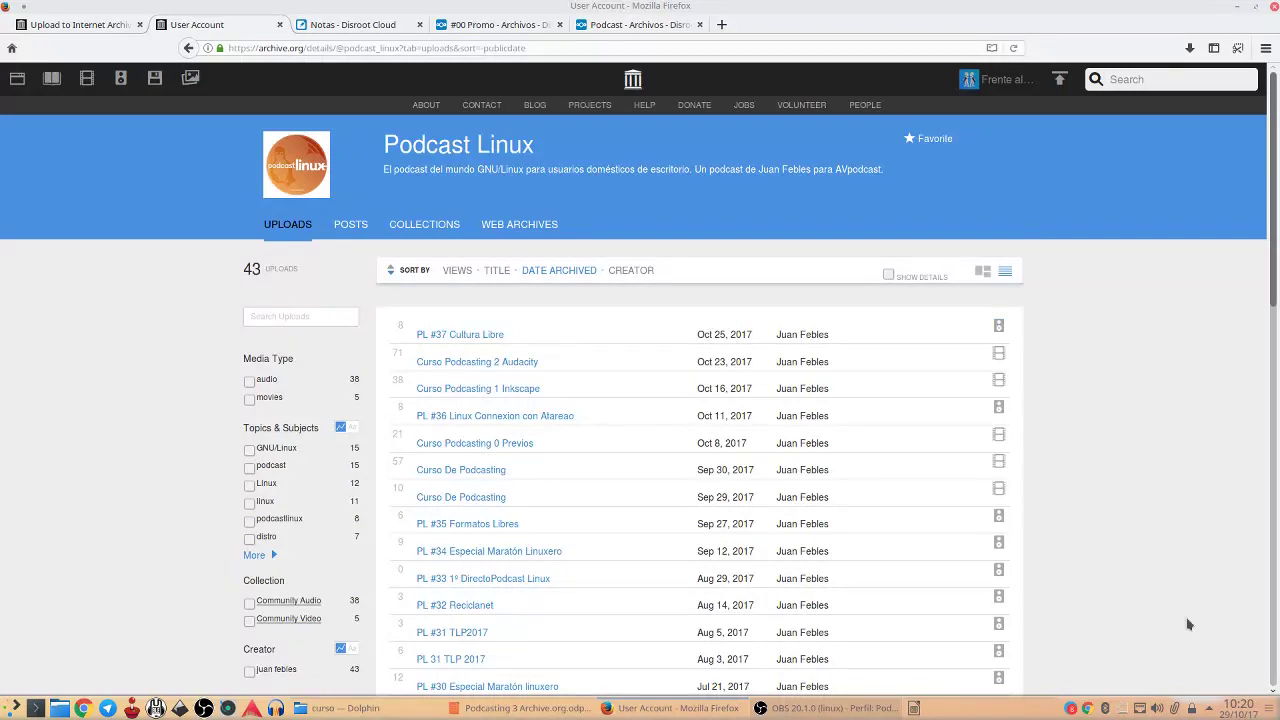
mouse_move(1245, 714)
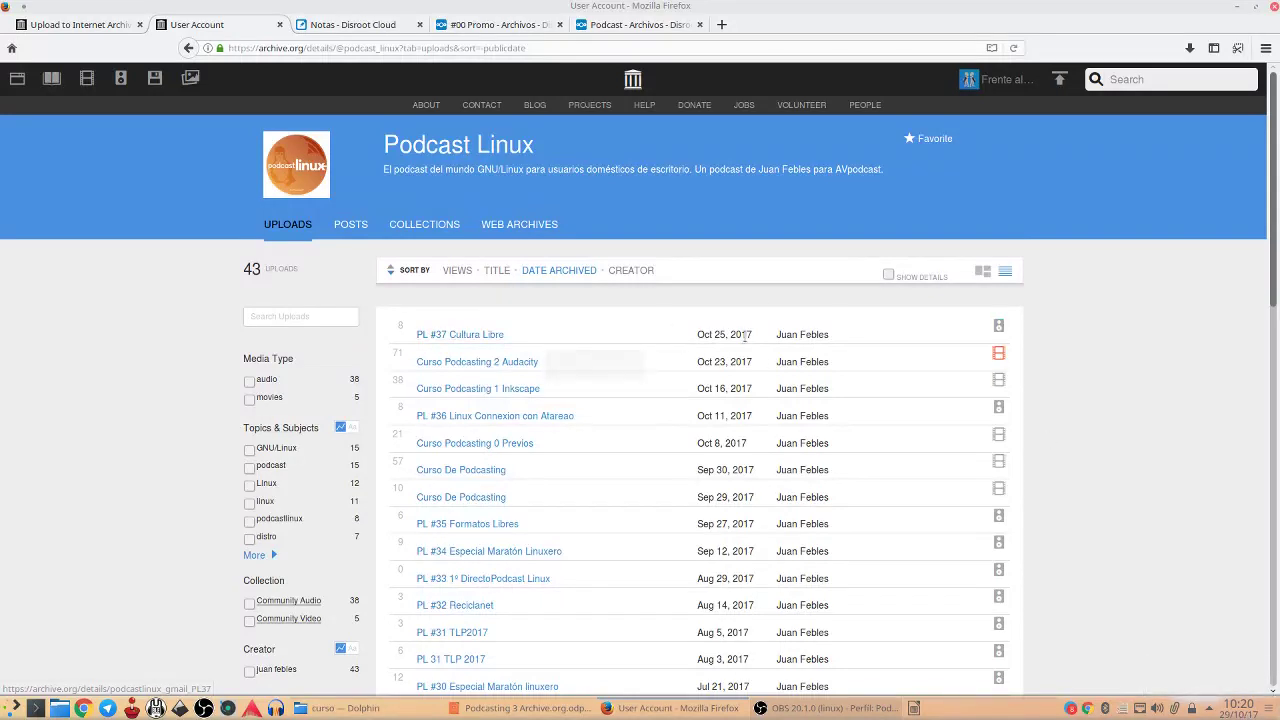
scroll(575, 562, down, 10)
scroll(575, 562, up, 10)
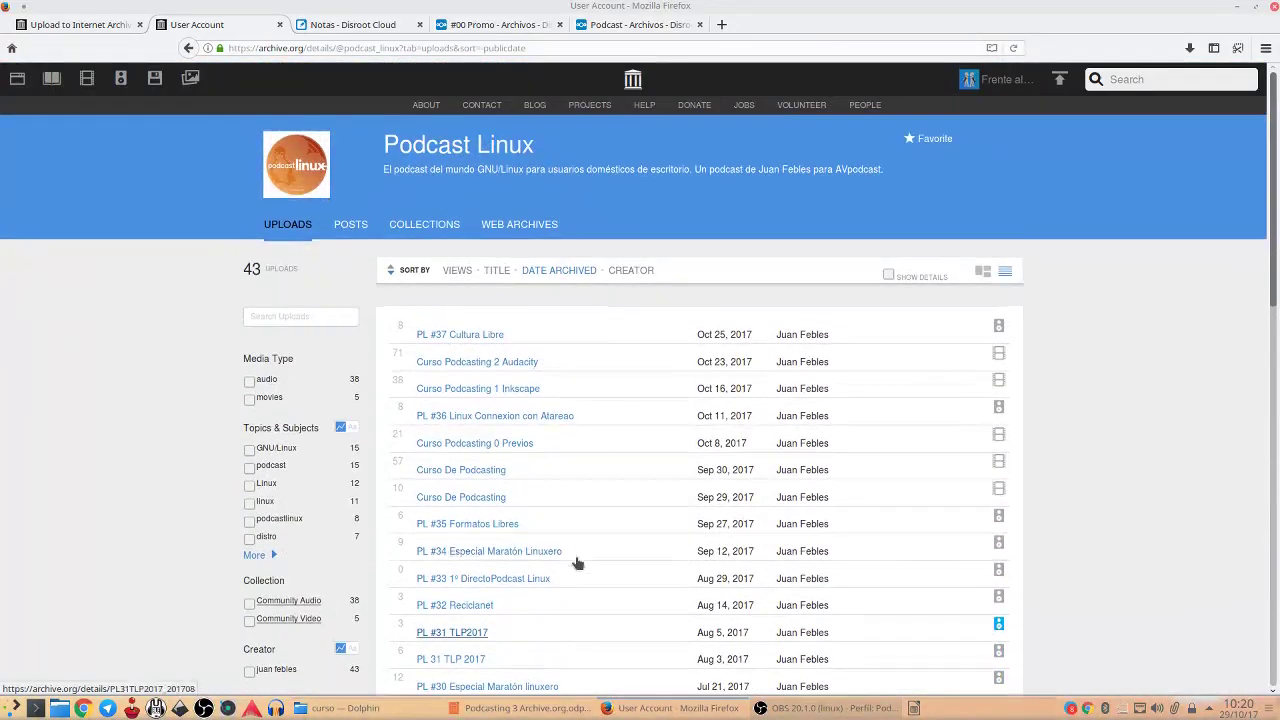
click(62, 23)
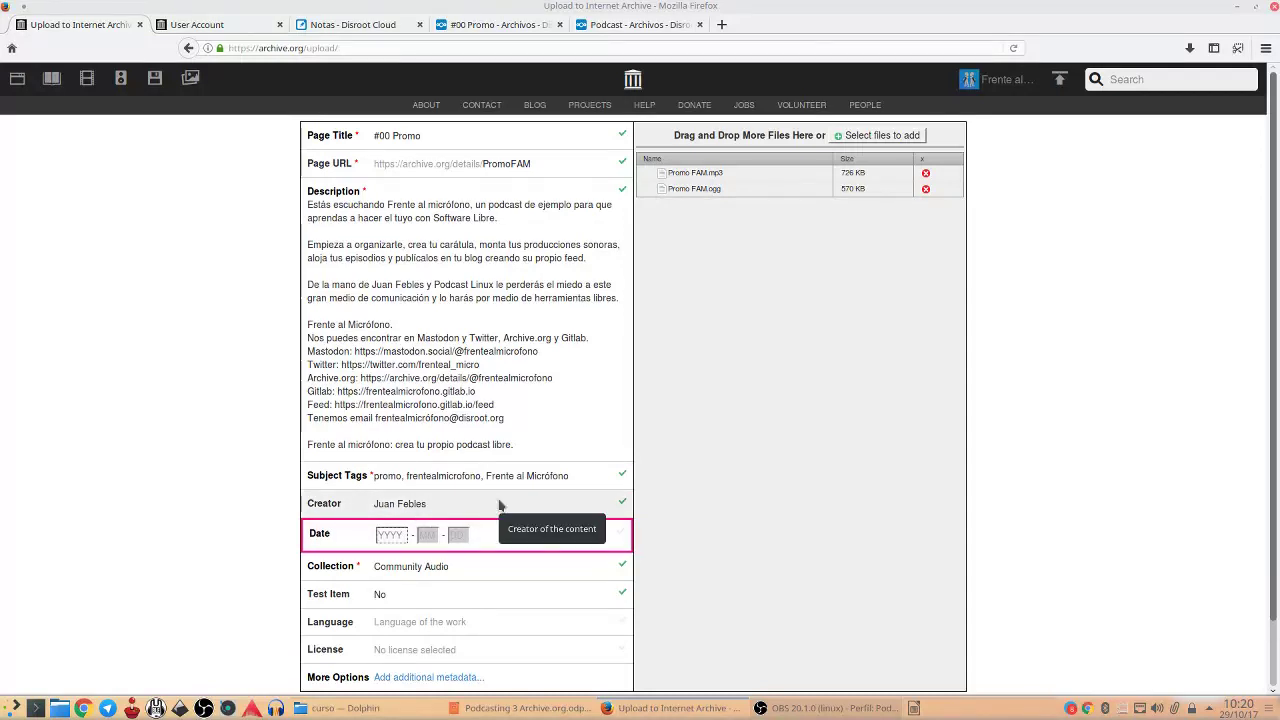
Complete the date fields so the publication date reads 2017-10-29
text(2017)
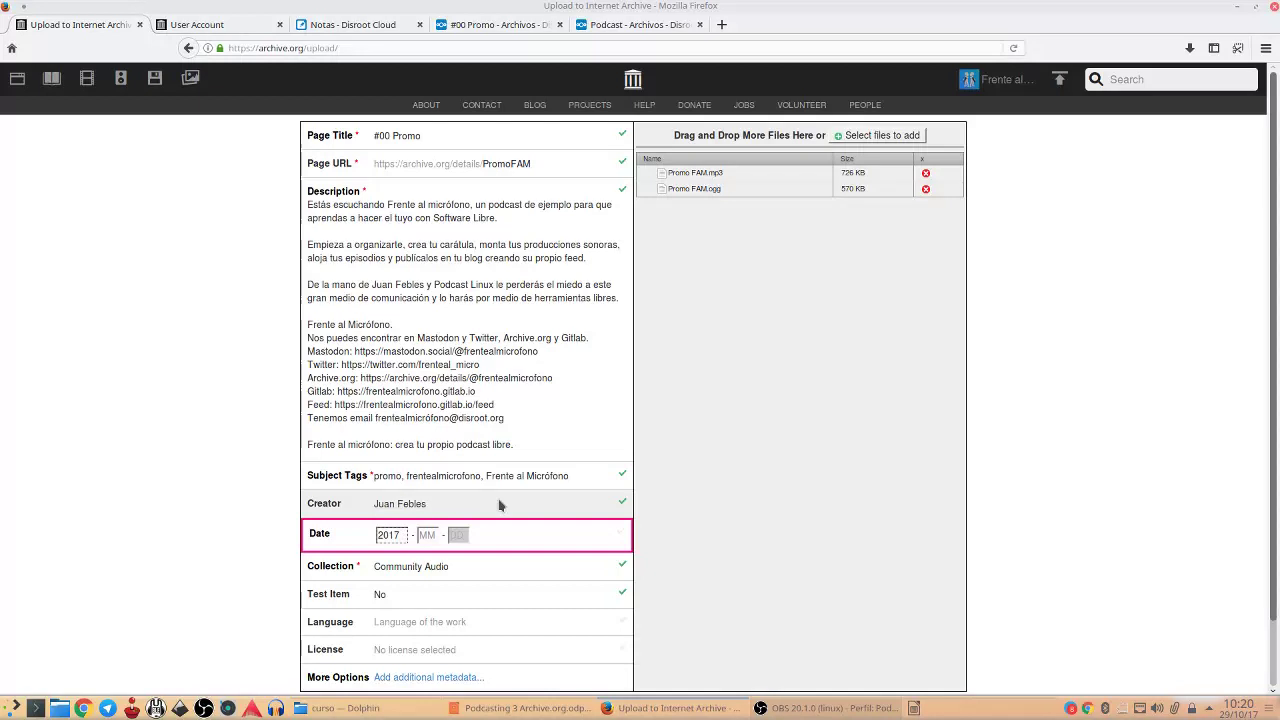
text(10)
key(Tab)
text(29)
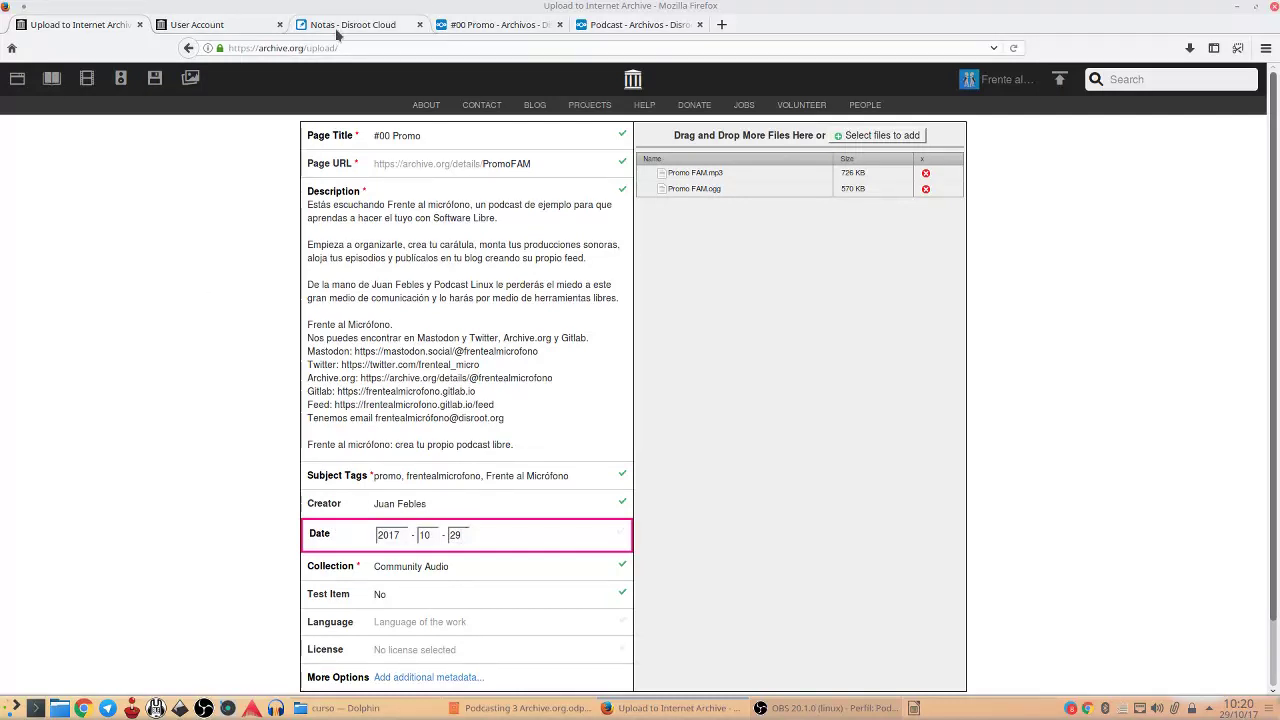
click(212, 24)
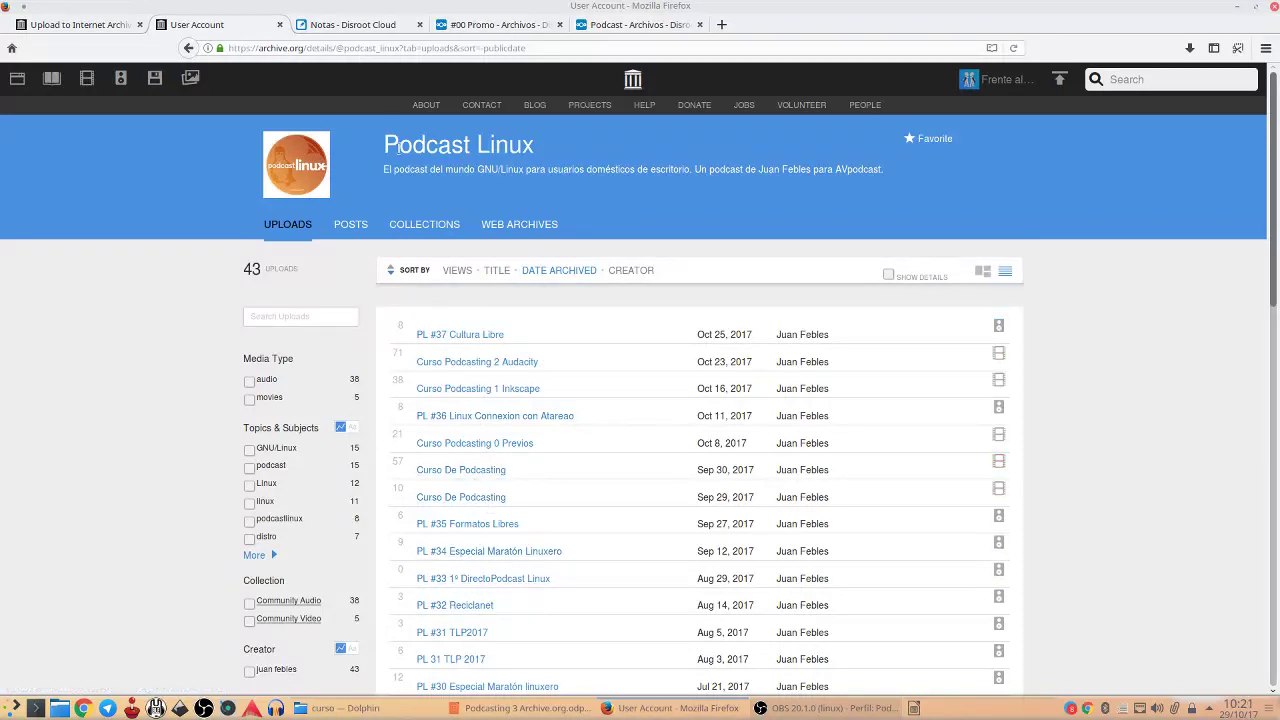
click(79, 24)
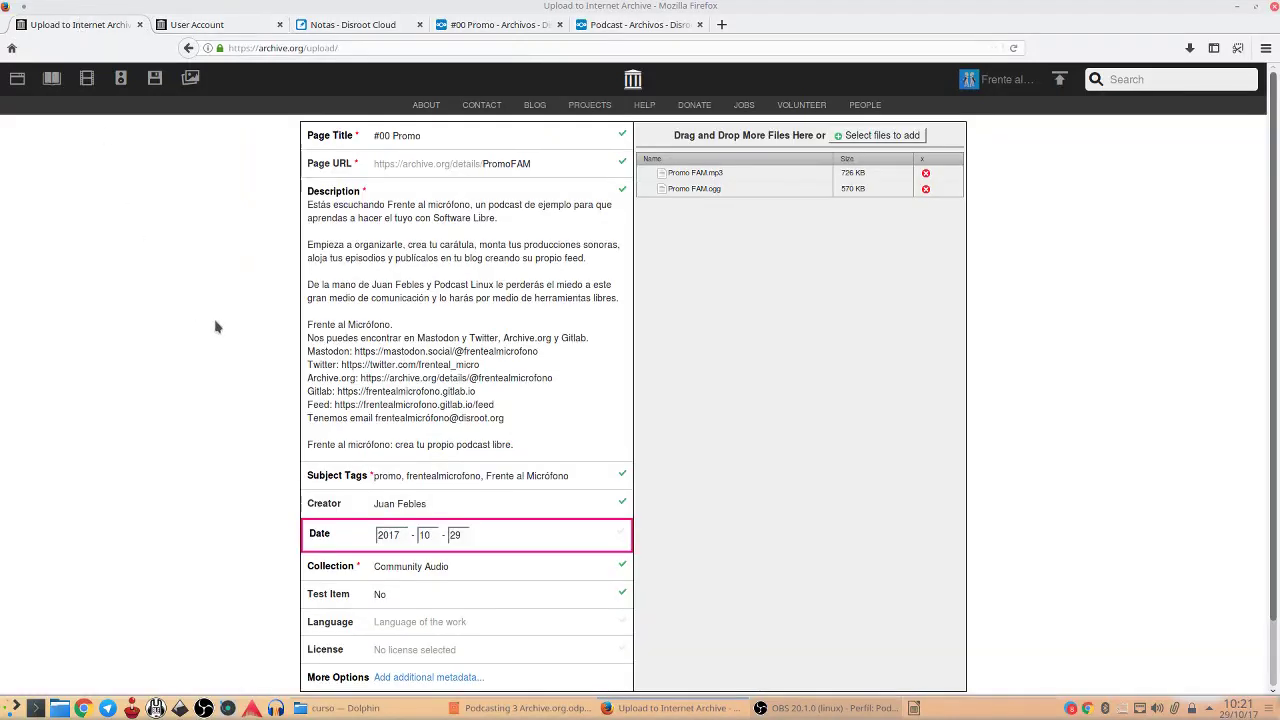
Keep Community Audio as the collection and No for Test Item
click(500, 568)
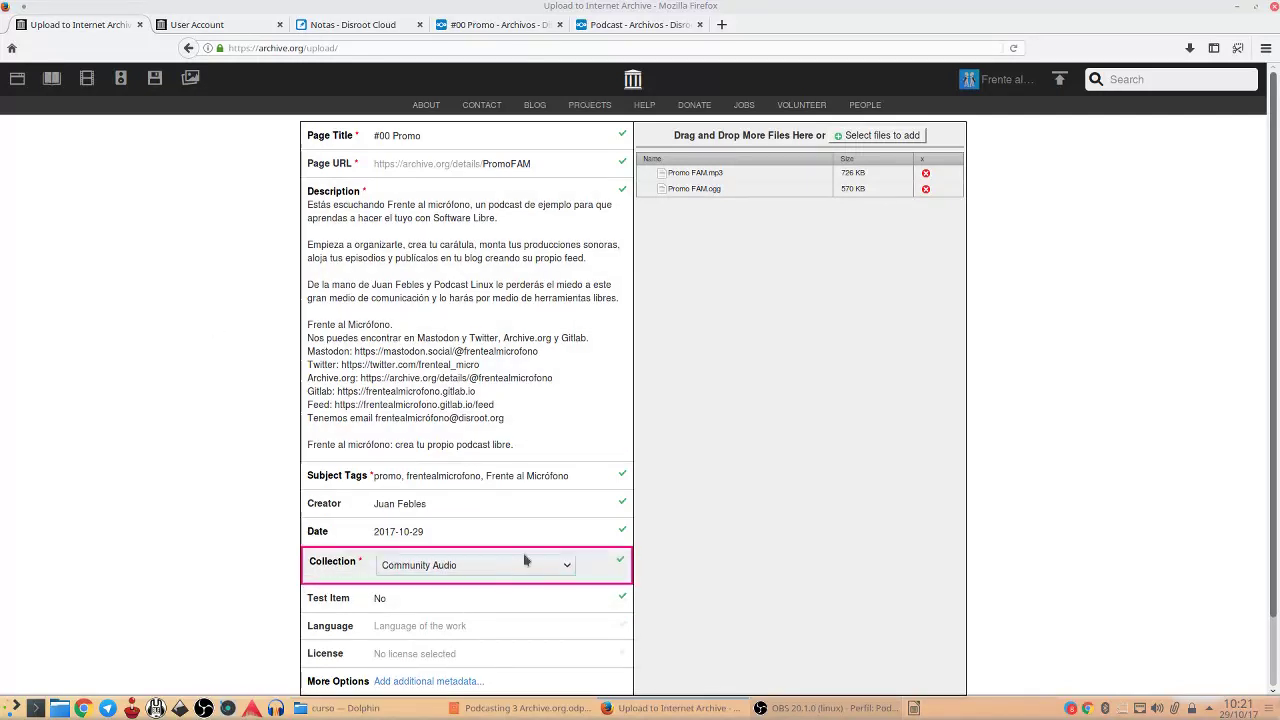
click(519, 572)
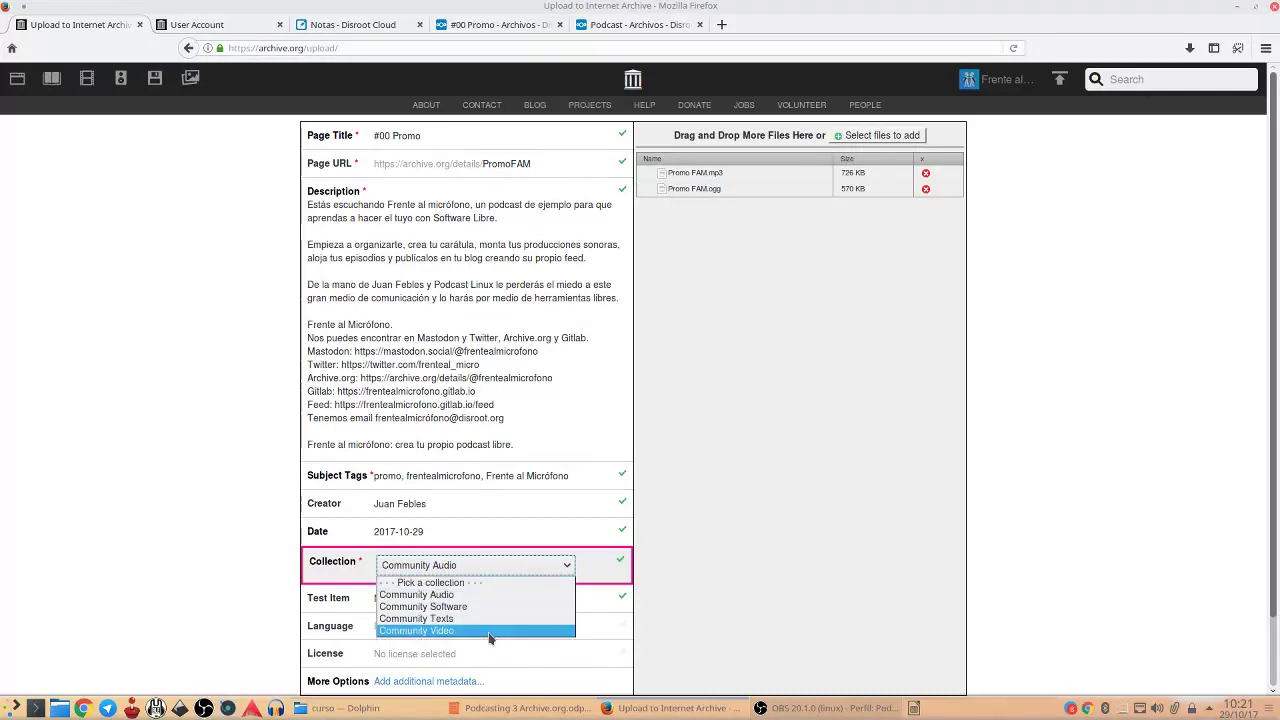
click(486, 595)
scroll(206, 549, down, 2)
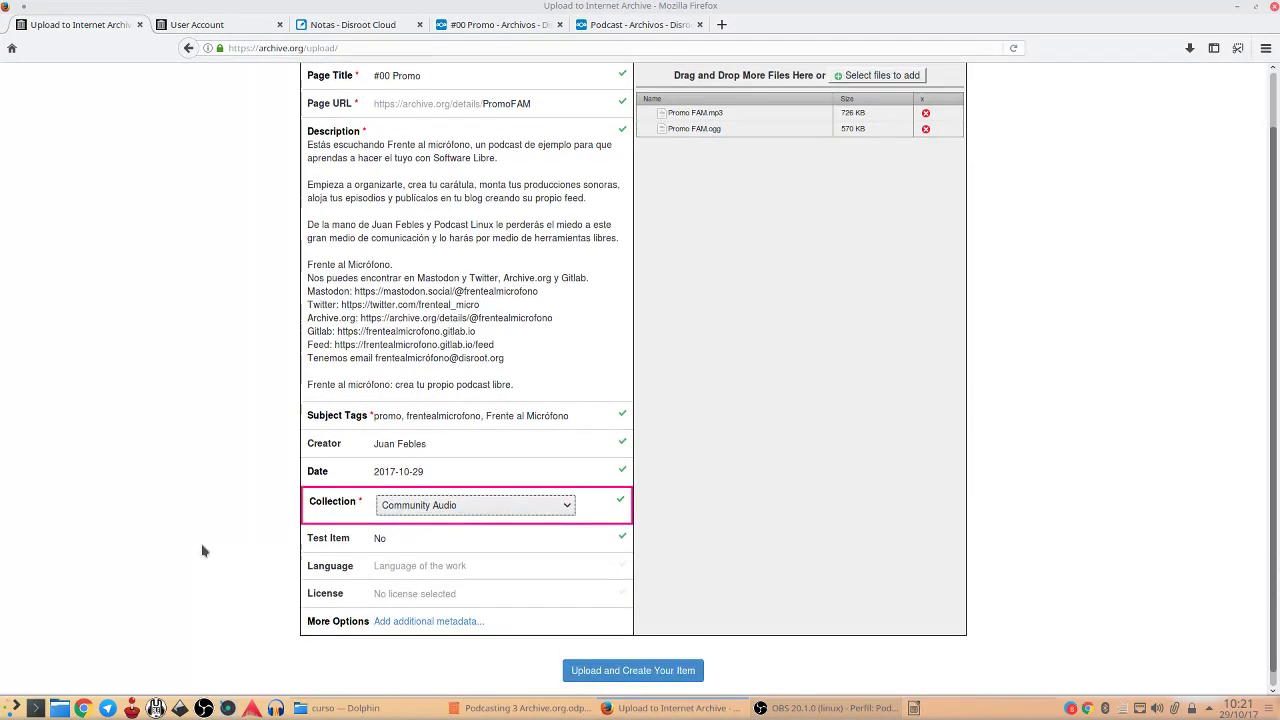
click(538, 518)
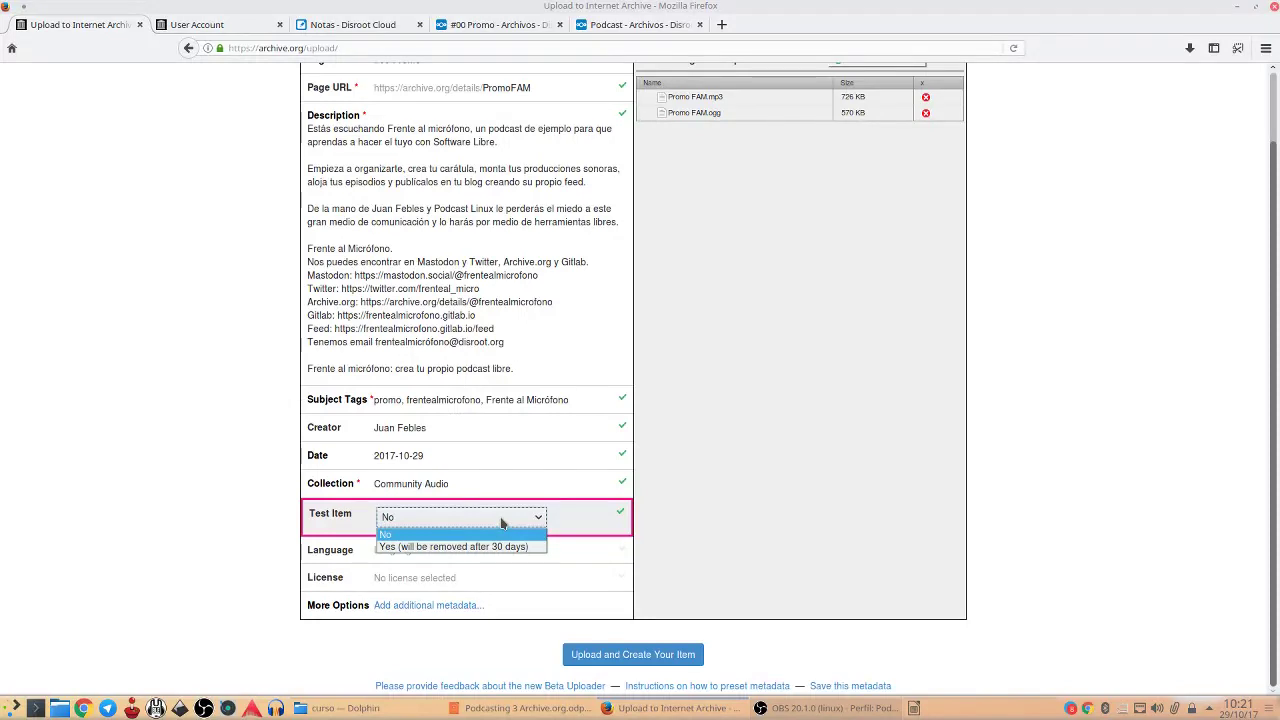
click(502, 522)
scroll(502, 522, up, 2)
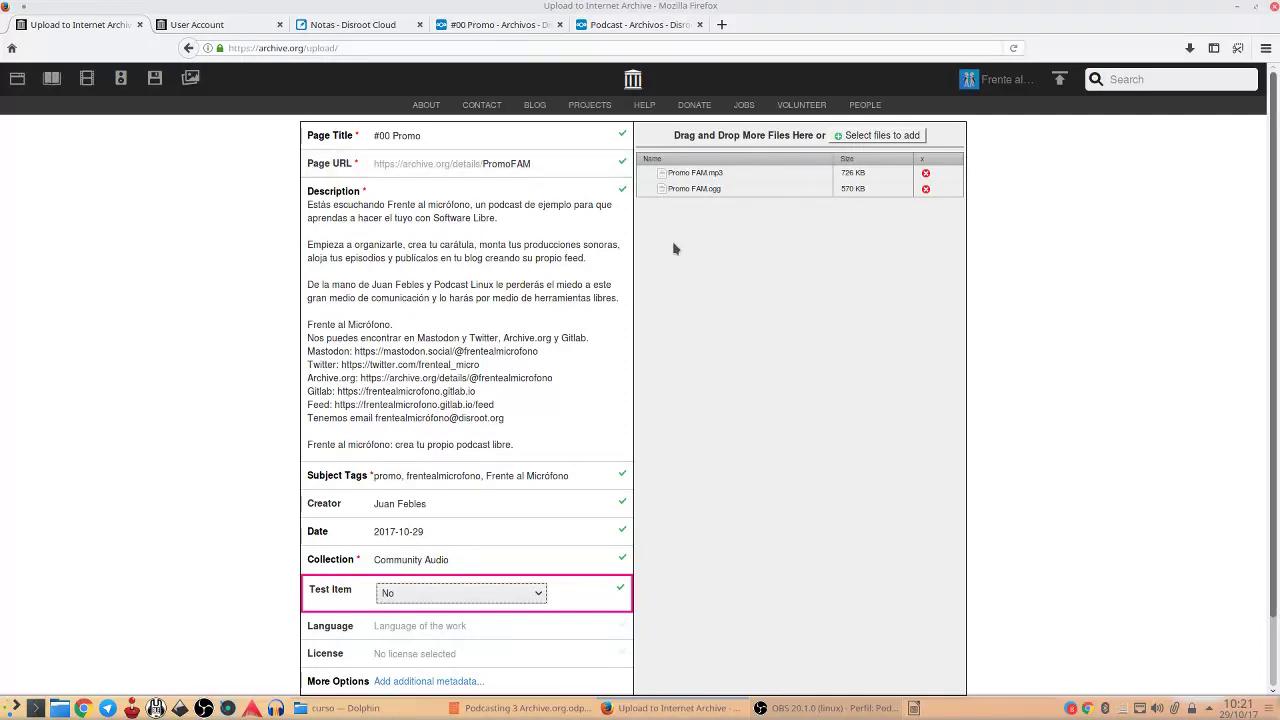
scroll(537, 345, down, 2)
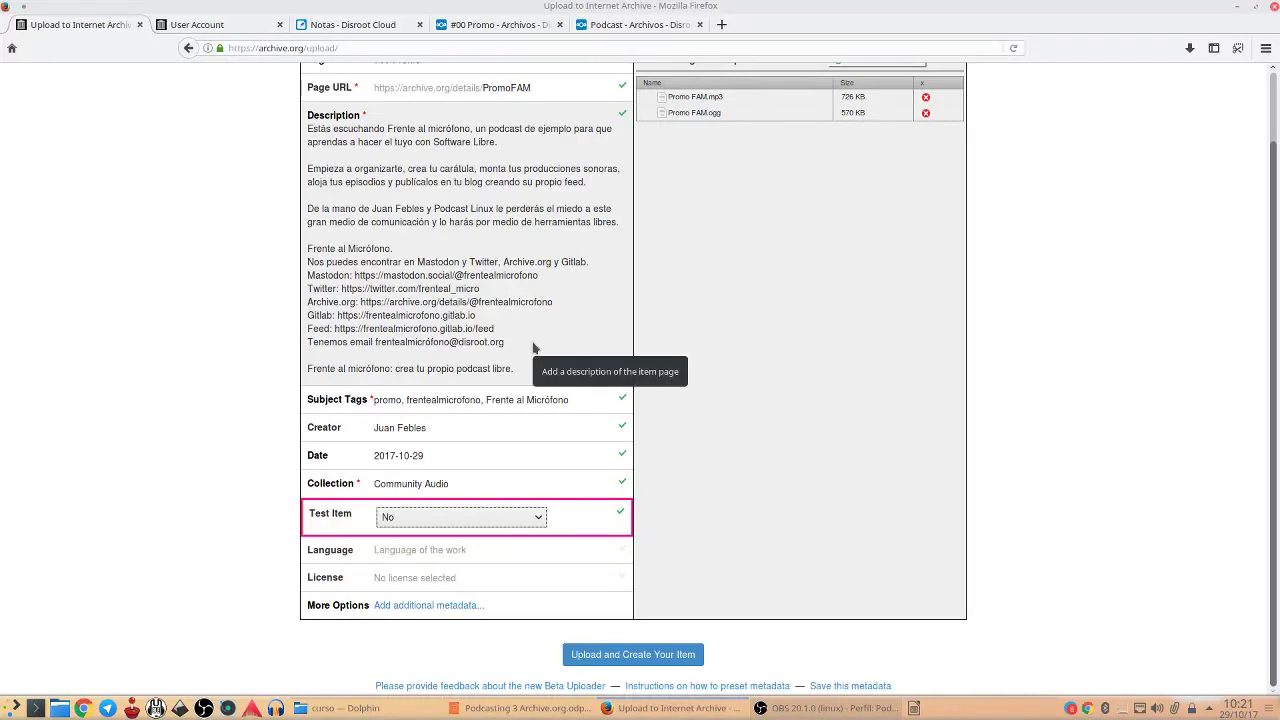
click(489, 551)
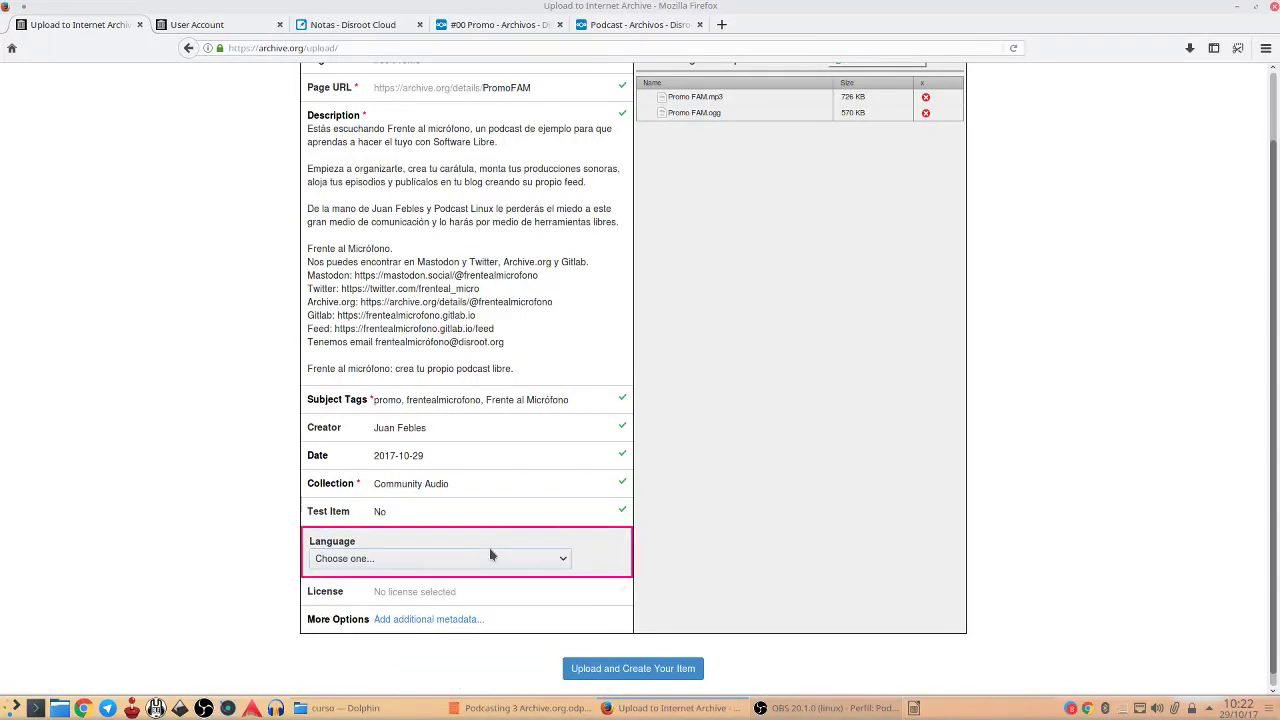
click(488, 560)
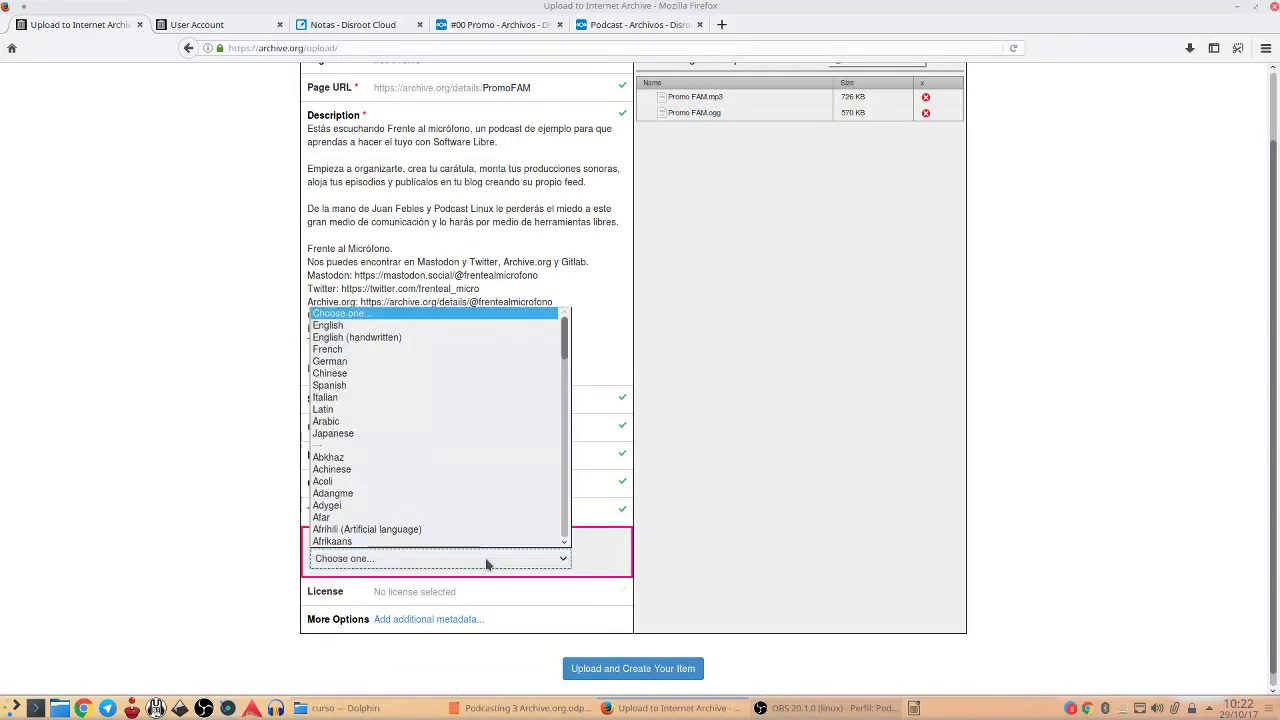
Set the item's language to Spanish
click(503, 386)
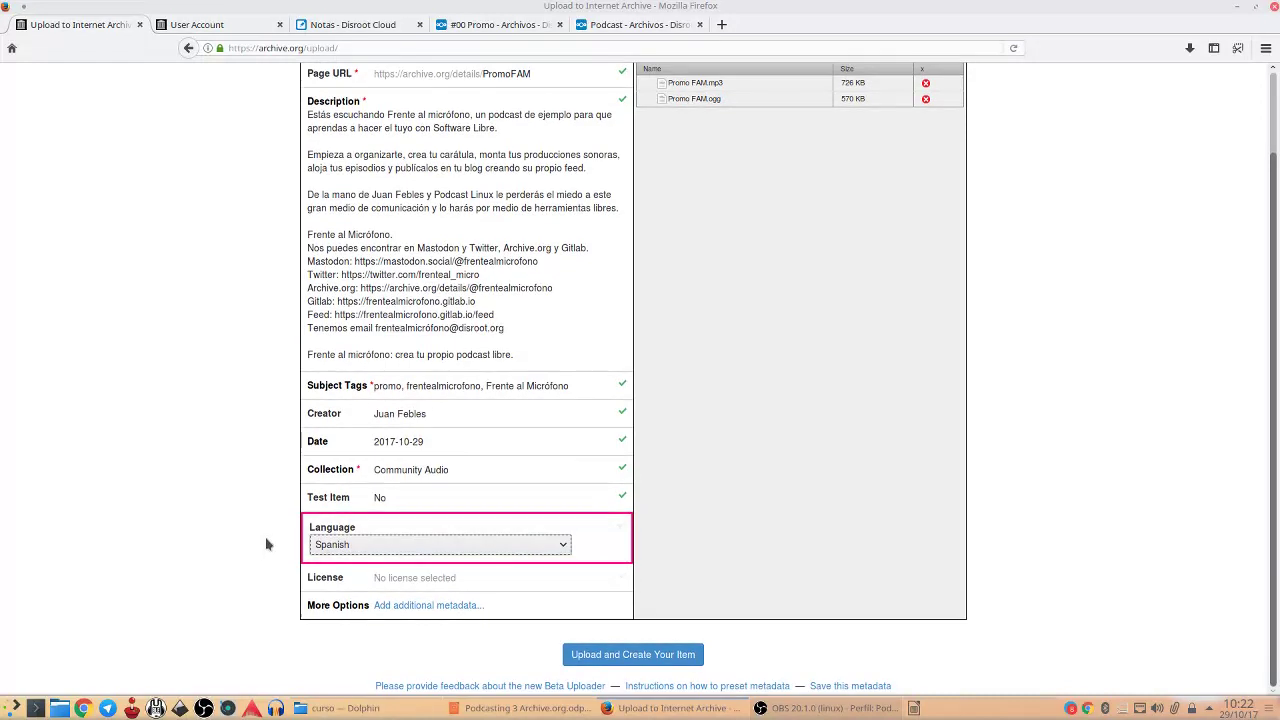
click(432, 578)
scroll(200, 525, down, 2)
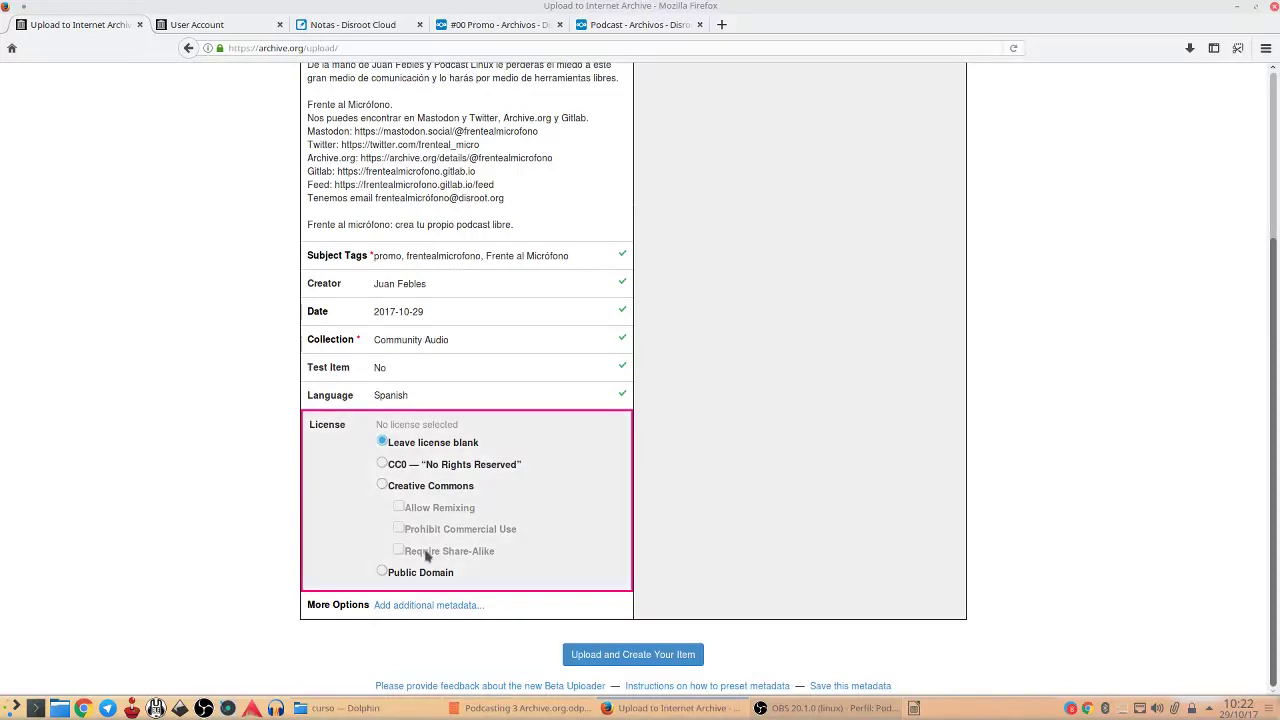
Choose a Creative Commons license that allows remixing and requires share-alike
click(383, 487)
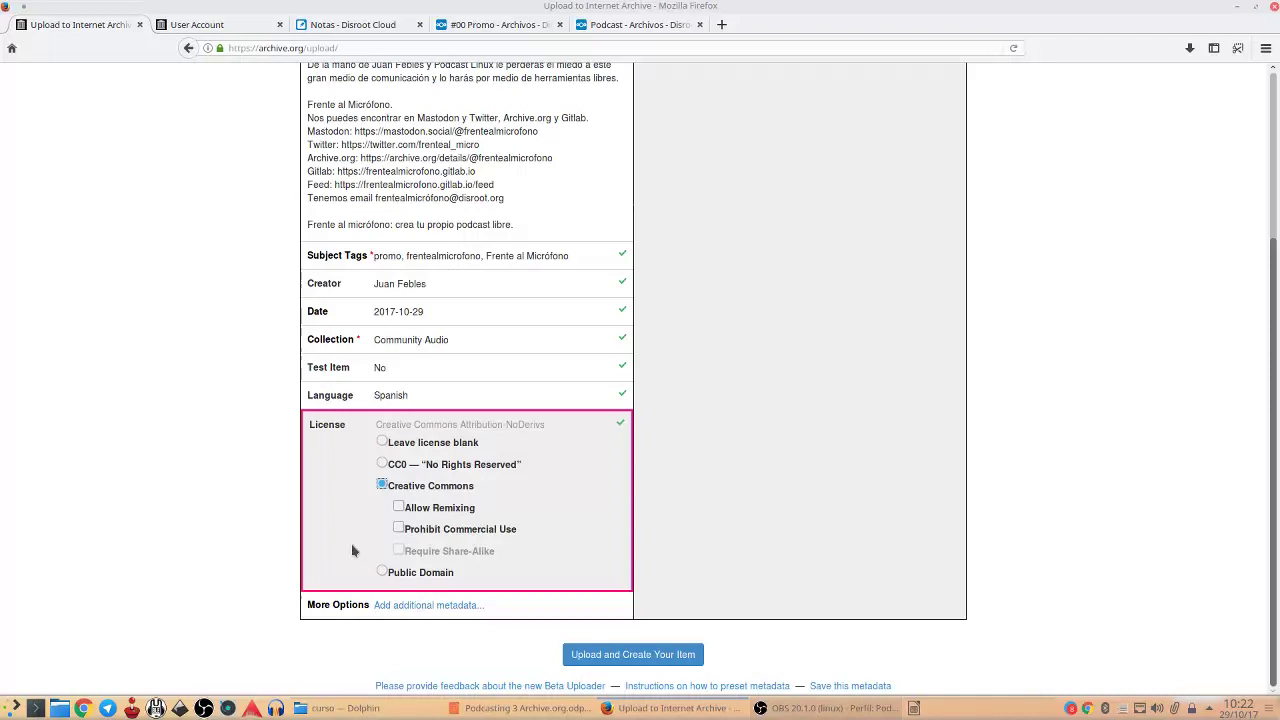
click(399, 507)
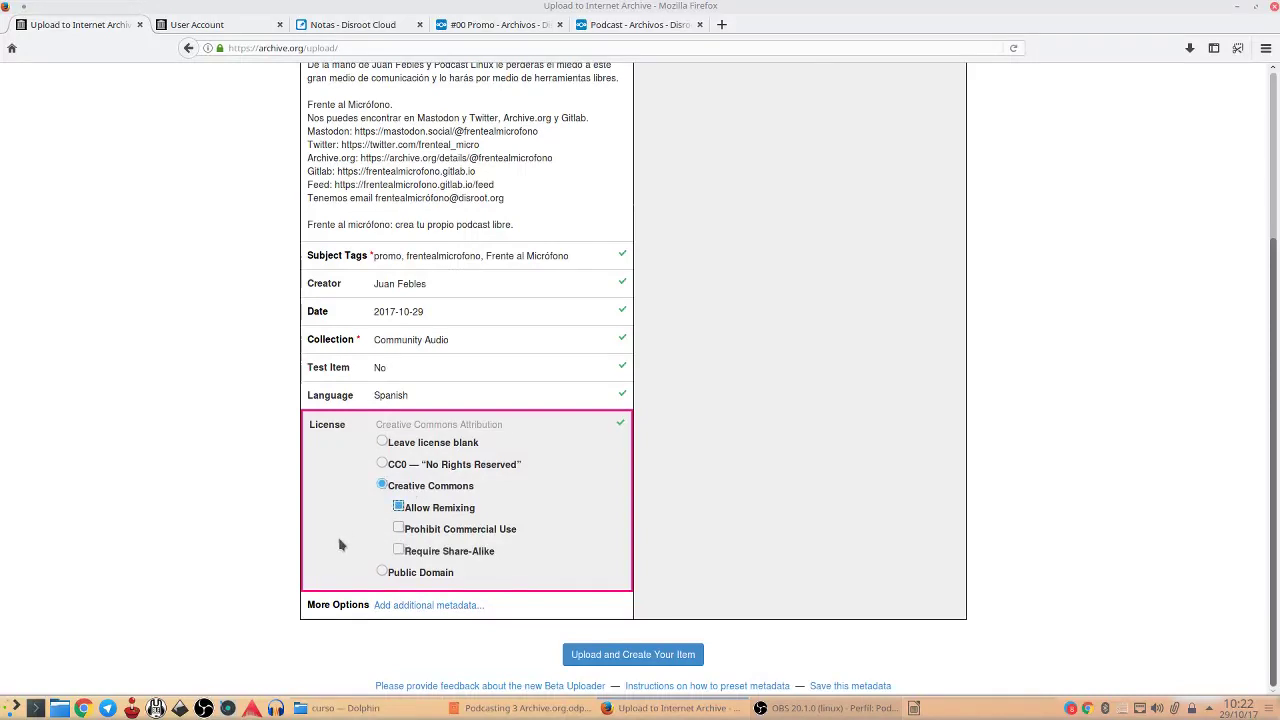
click(401, 553)
scroll(196, 538, up, 3)
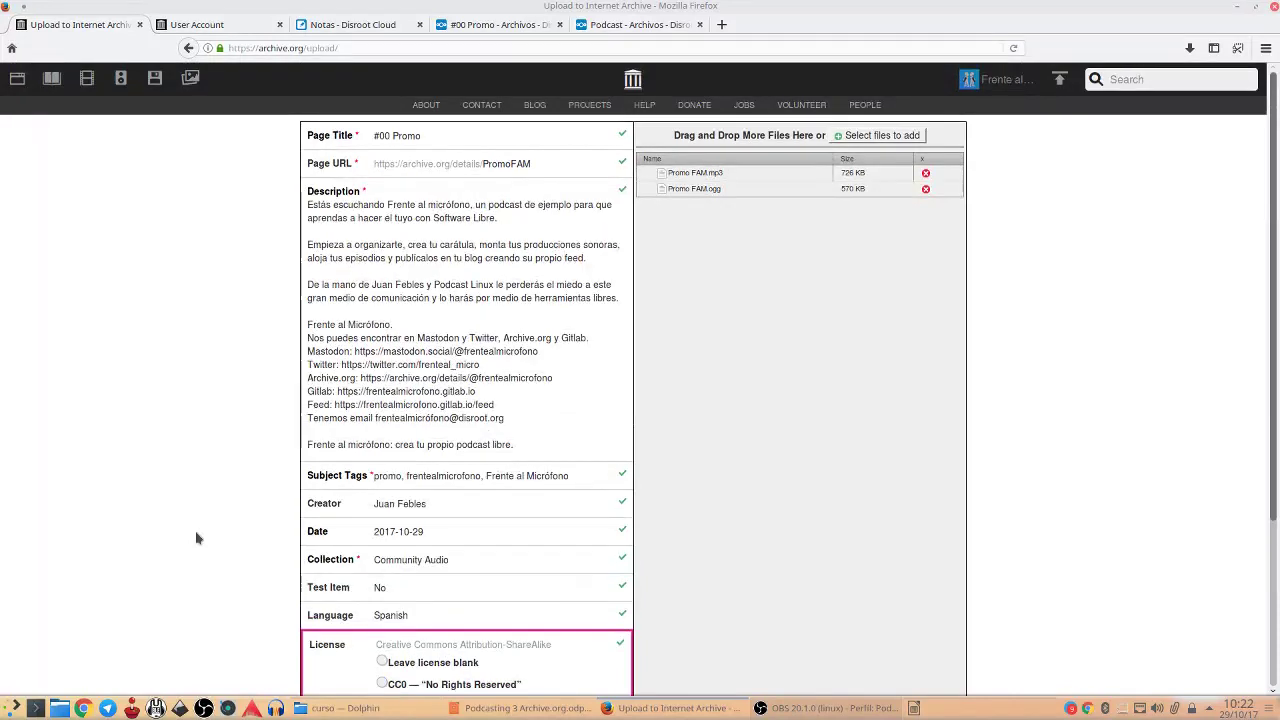
scroll(196, 538, down, 4)
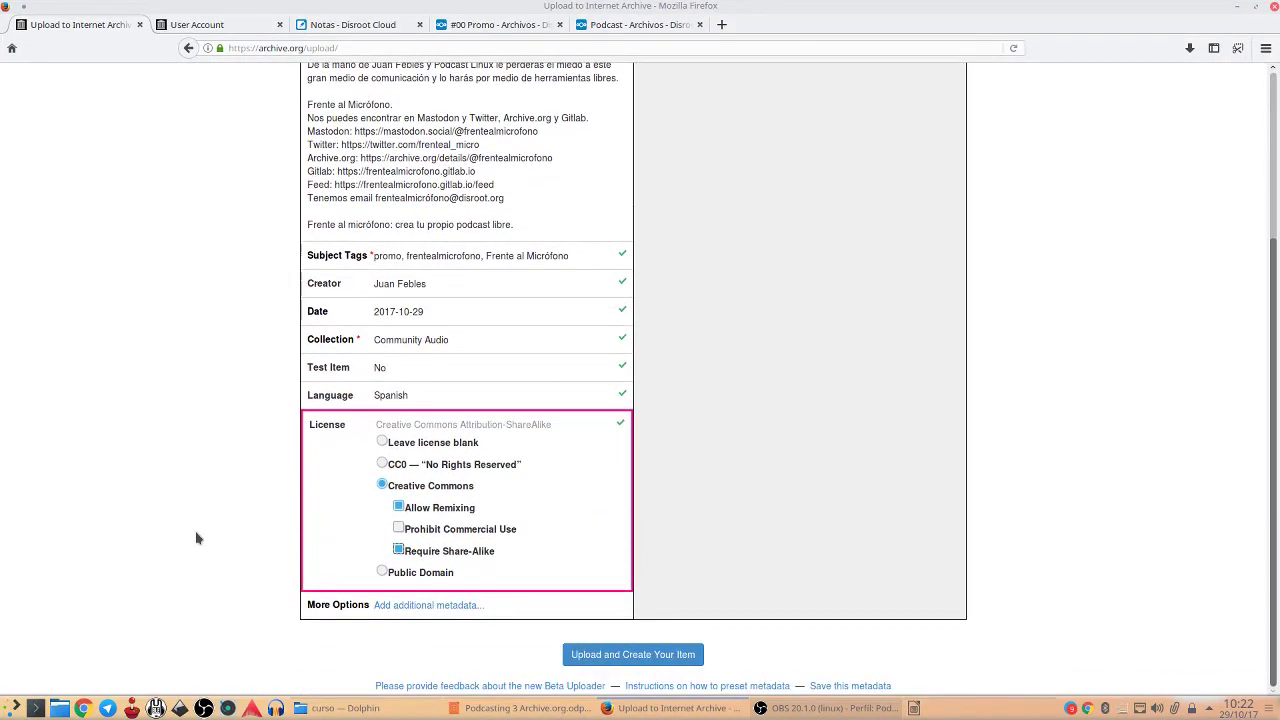
scroll(196, 538, up, 4)
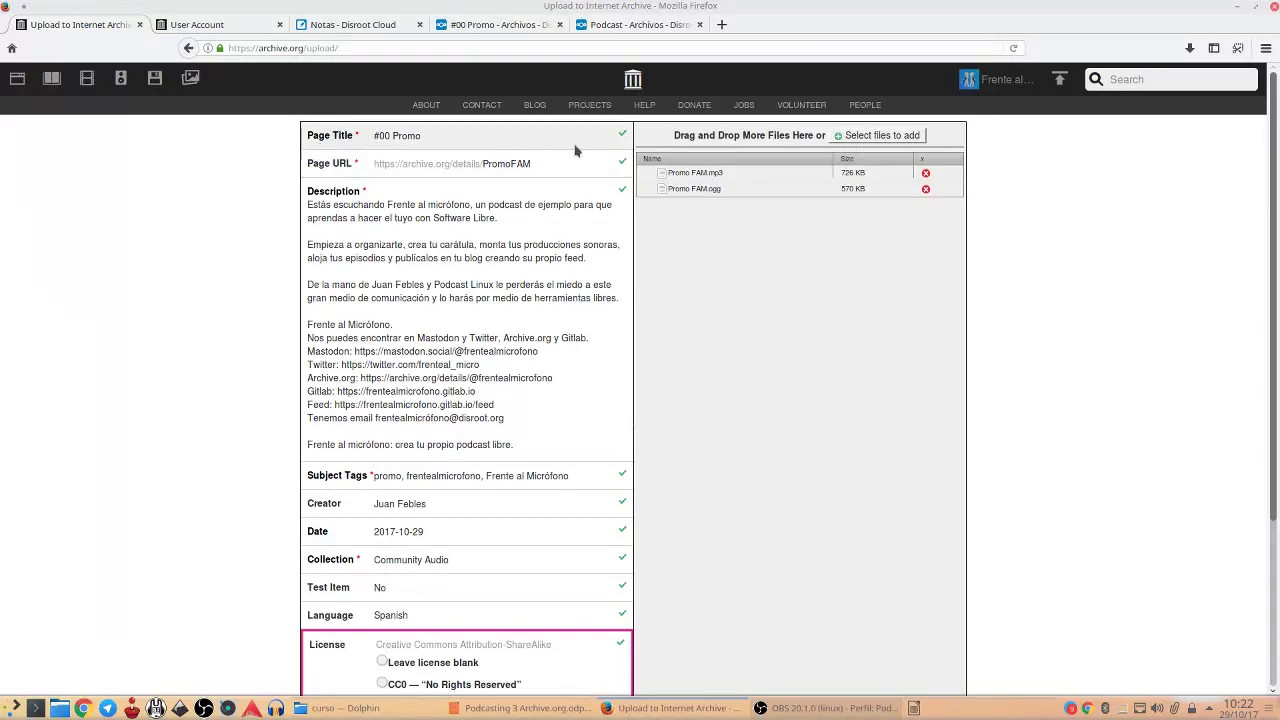
click(213, 26)
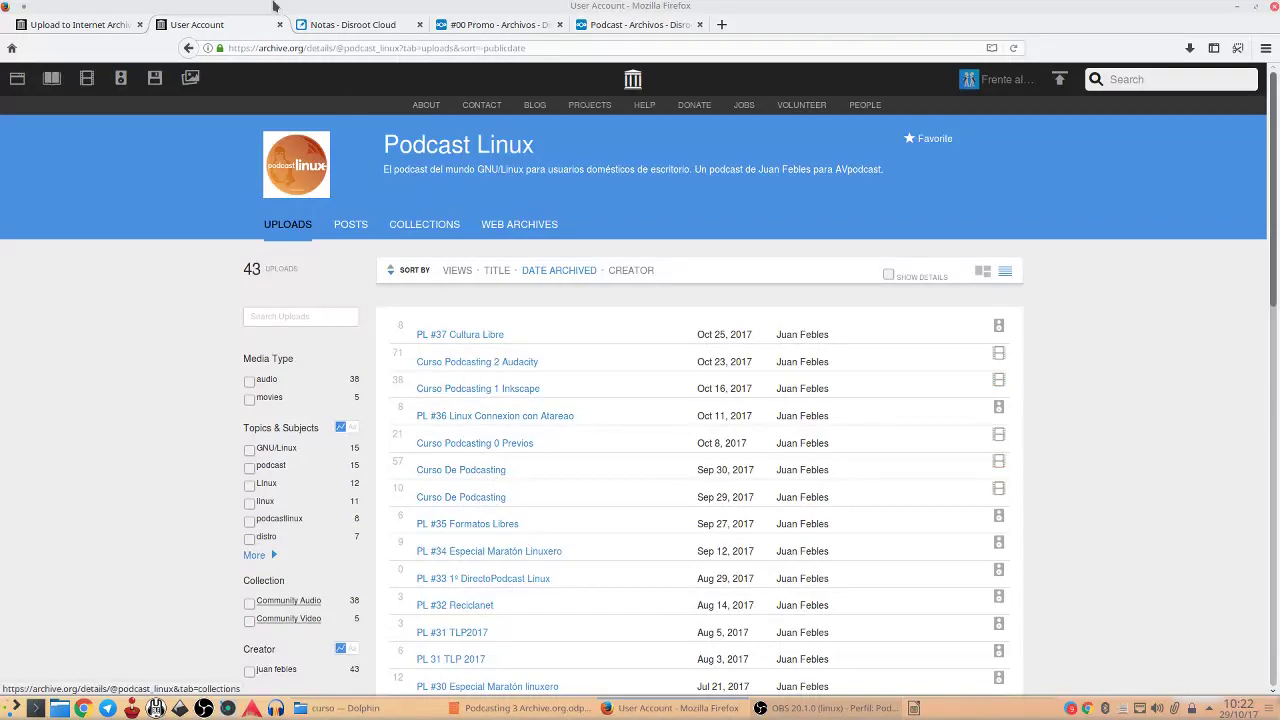
click(346, 22)
click(92, 22)
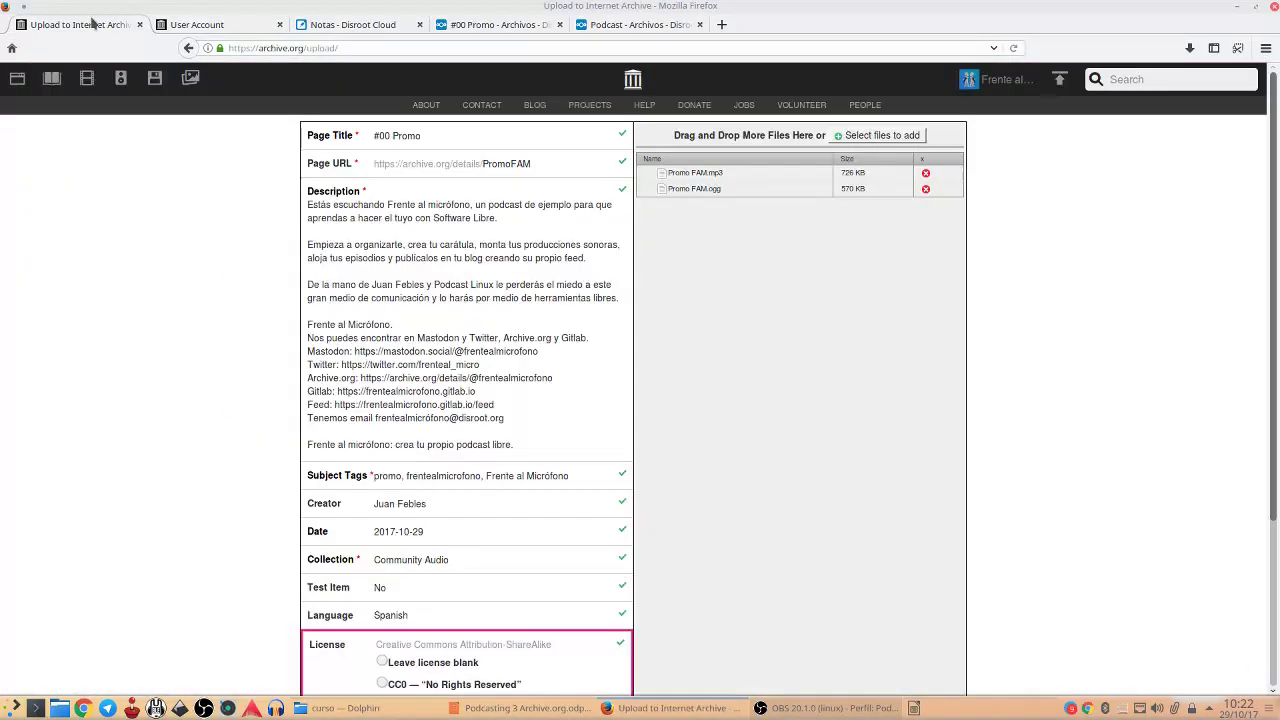
scroll(521, 345, down, 2)
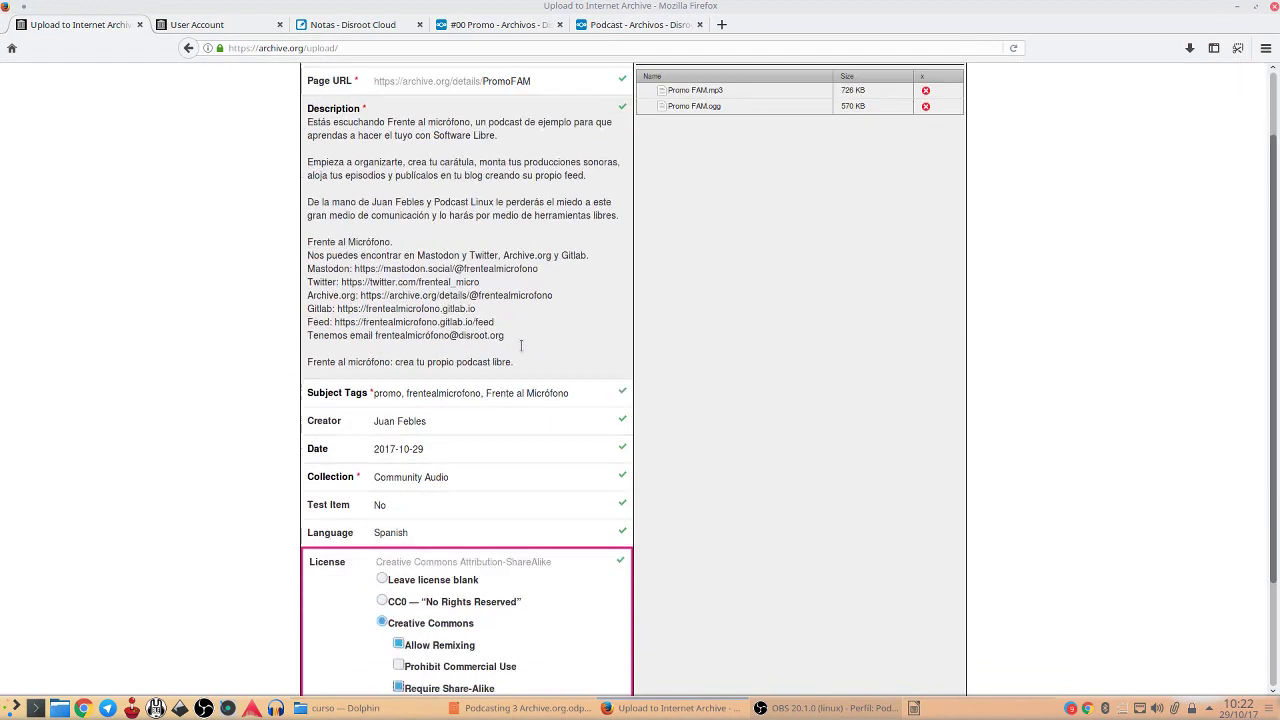
scroll(521, 345, down, 3)
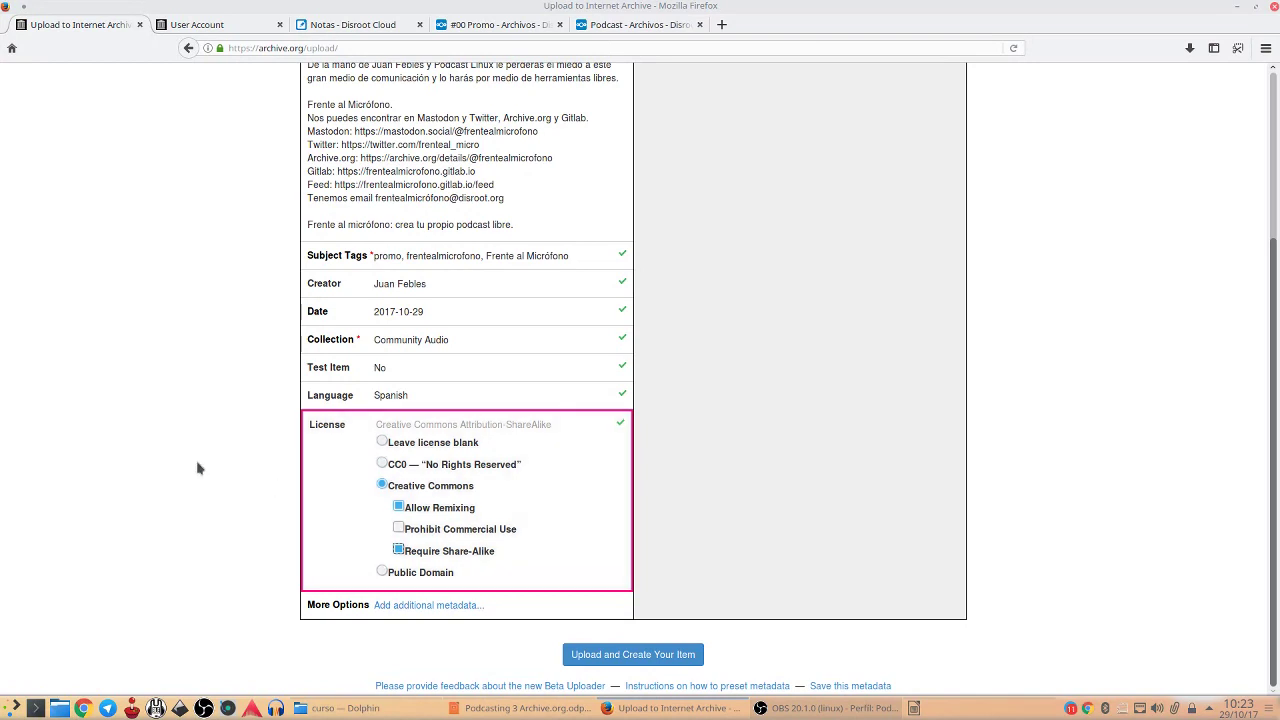
Create the '#00 Promo' item and let both Promo FAM files finish uploading
click(620, 655)
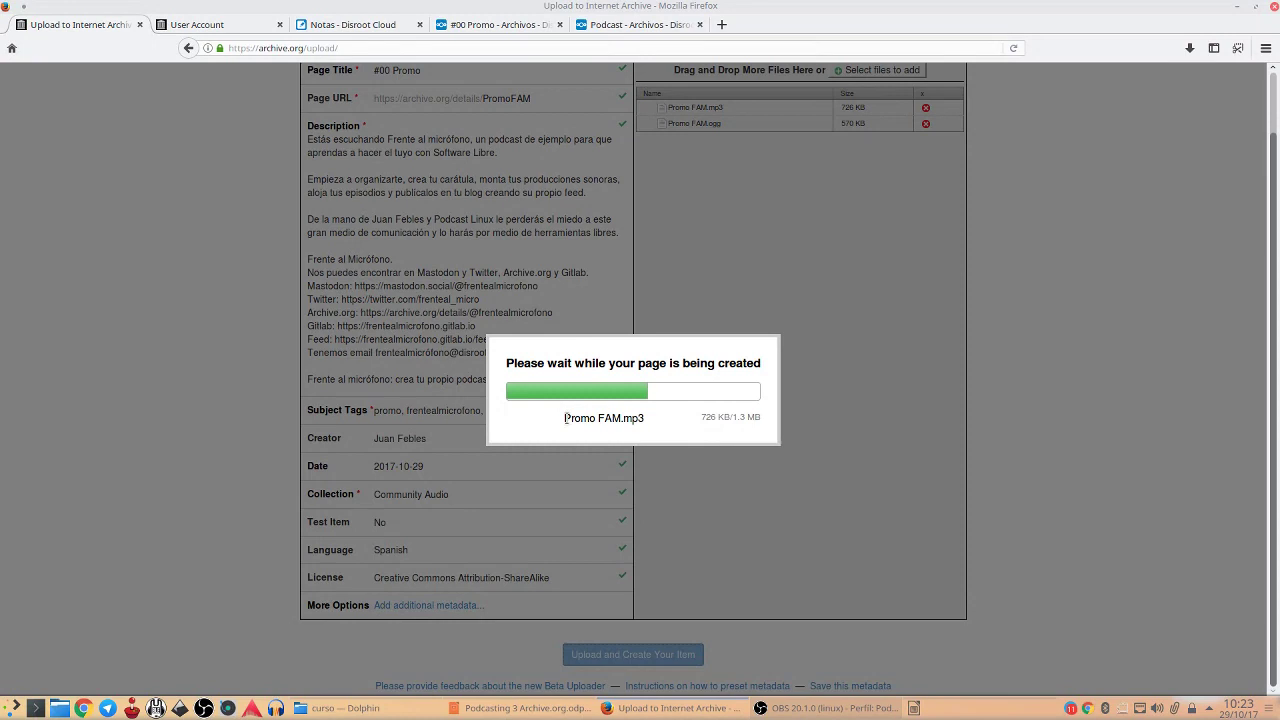
drag(565, 418, 645, 418)
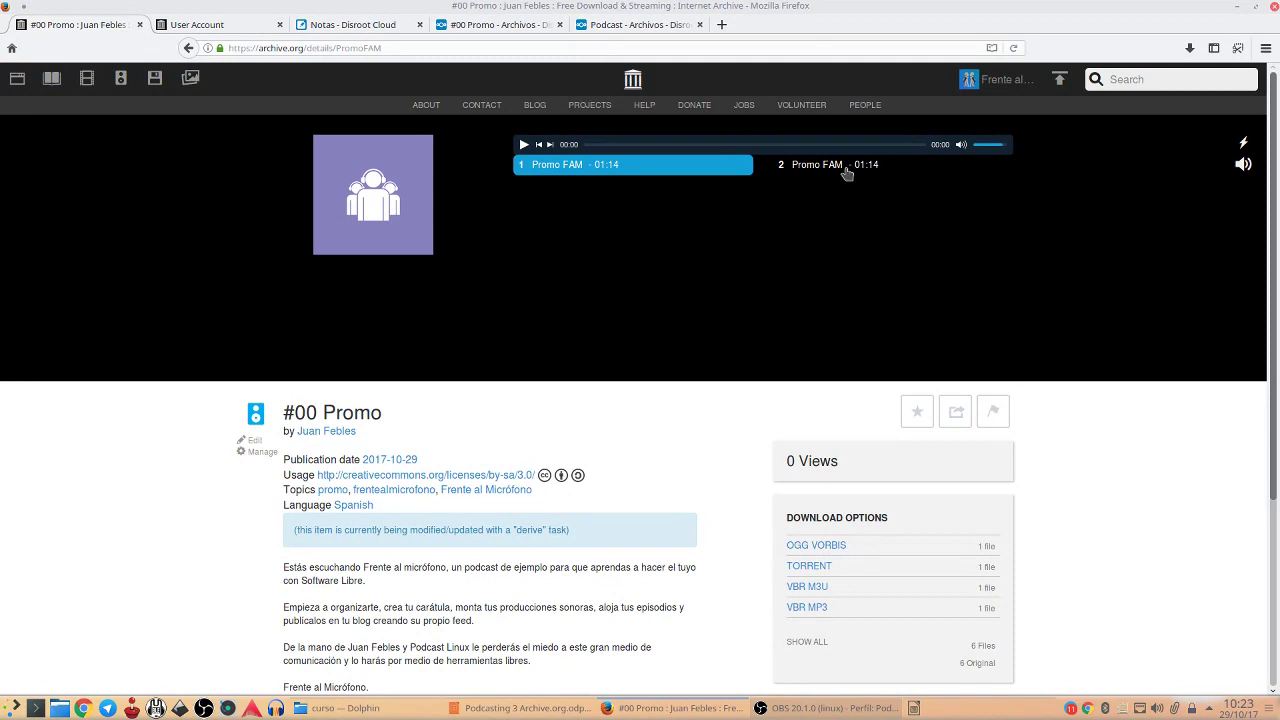
Test the Promo FAM tracks in the item's player, then open the PromoFAM item editor
right_click(606, 168)
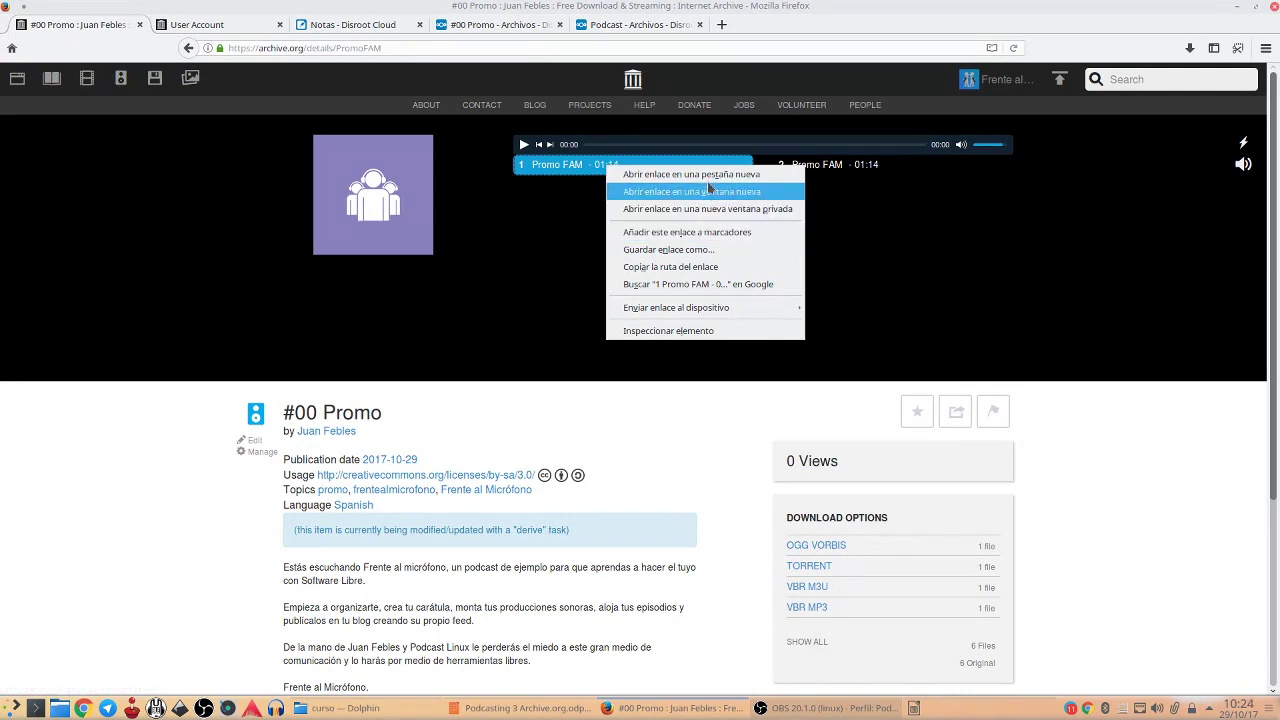
click(711, 180)
click(258, 26)
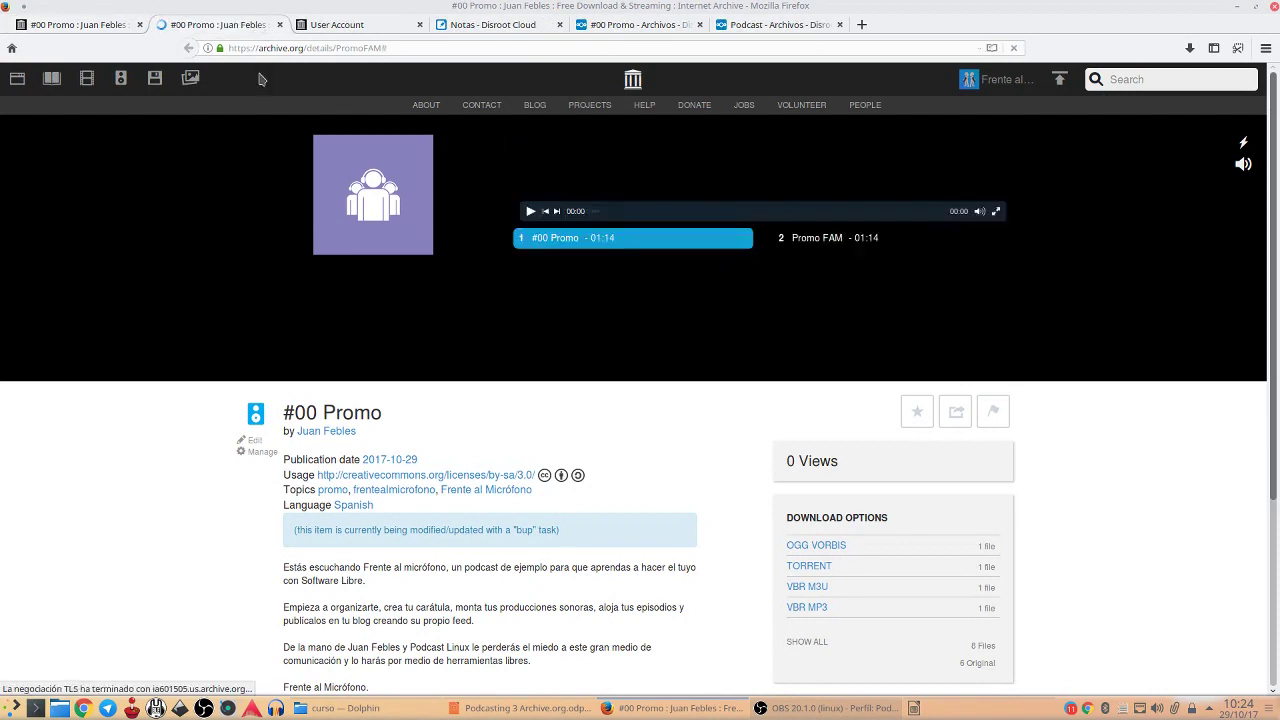
click(279, 25)
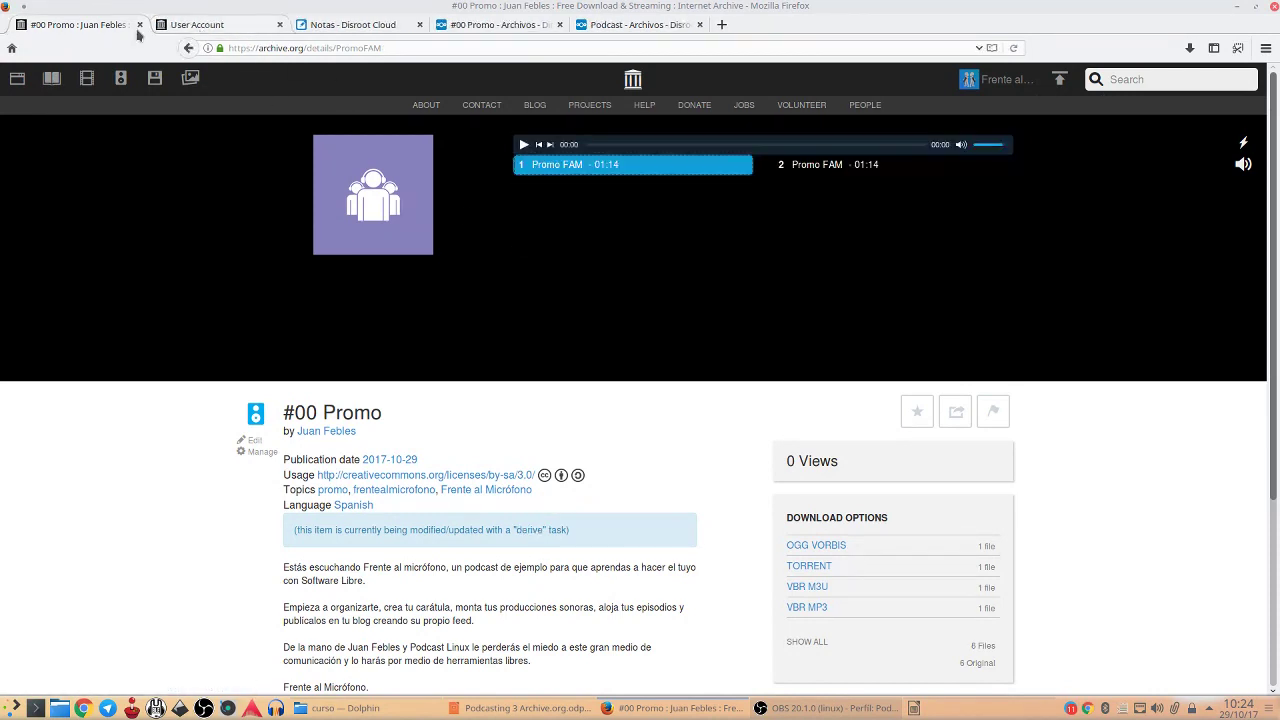
right_click(598, 172)
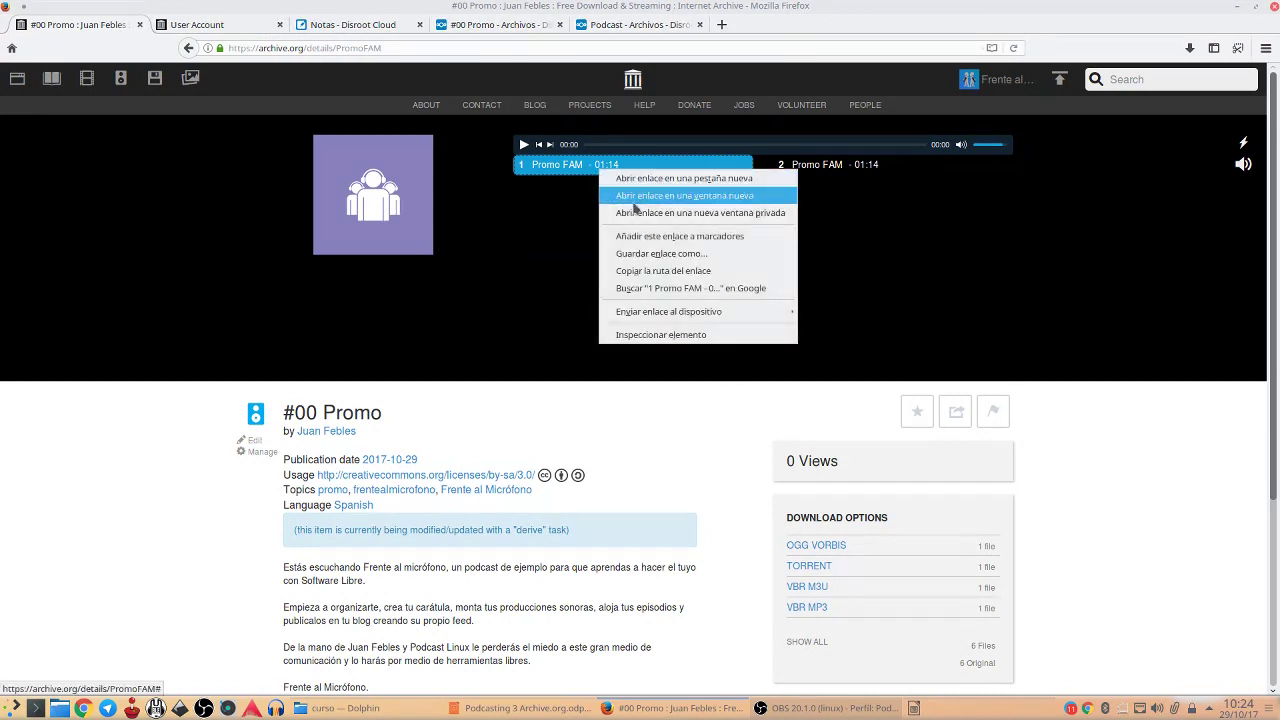
click(592, 240)
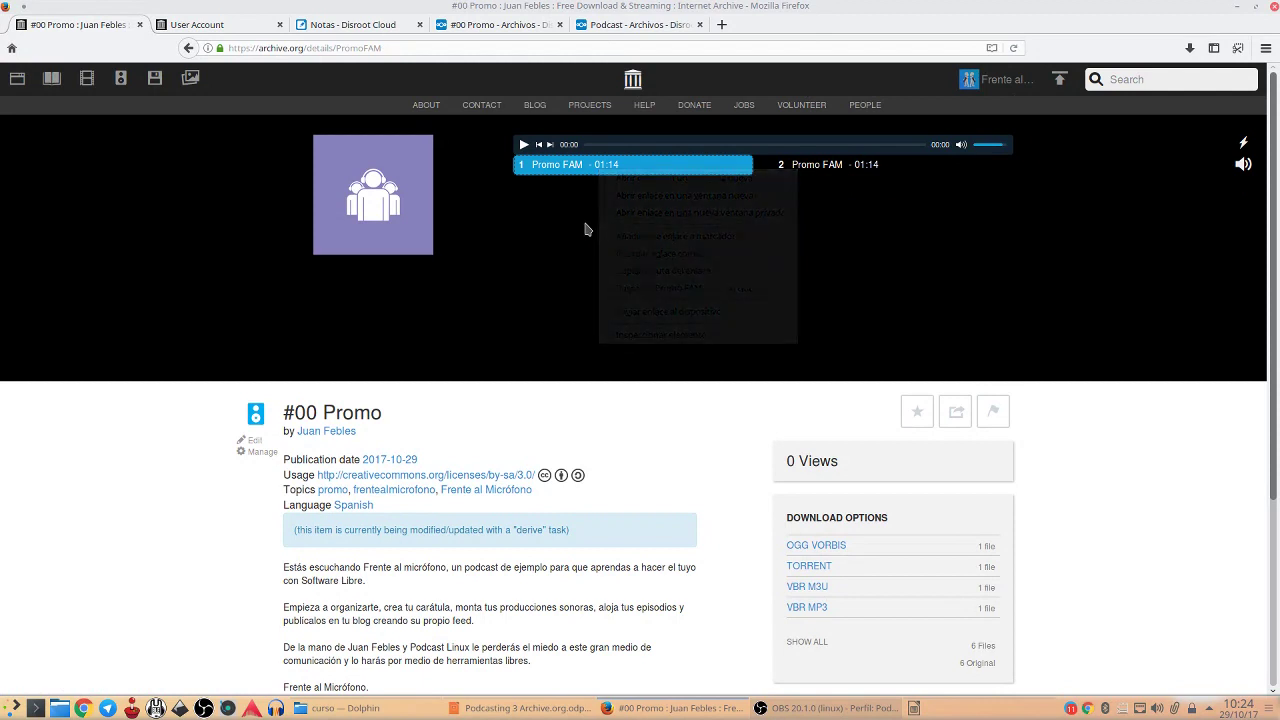
click(827, 168)
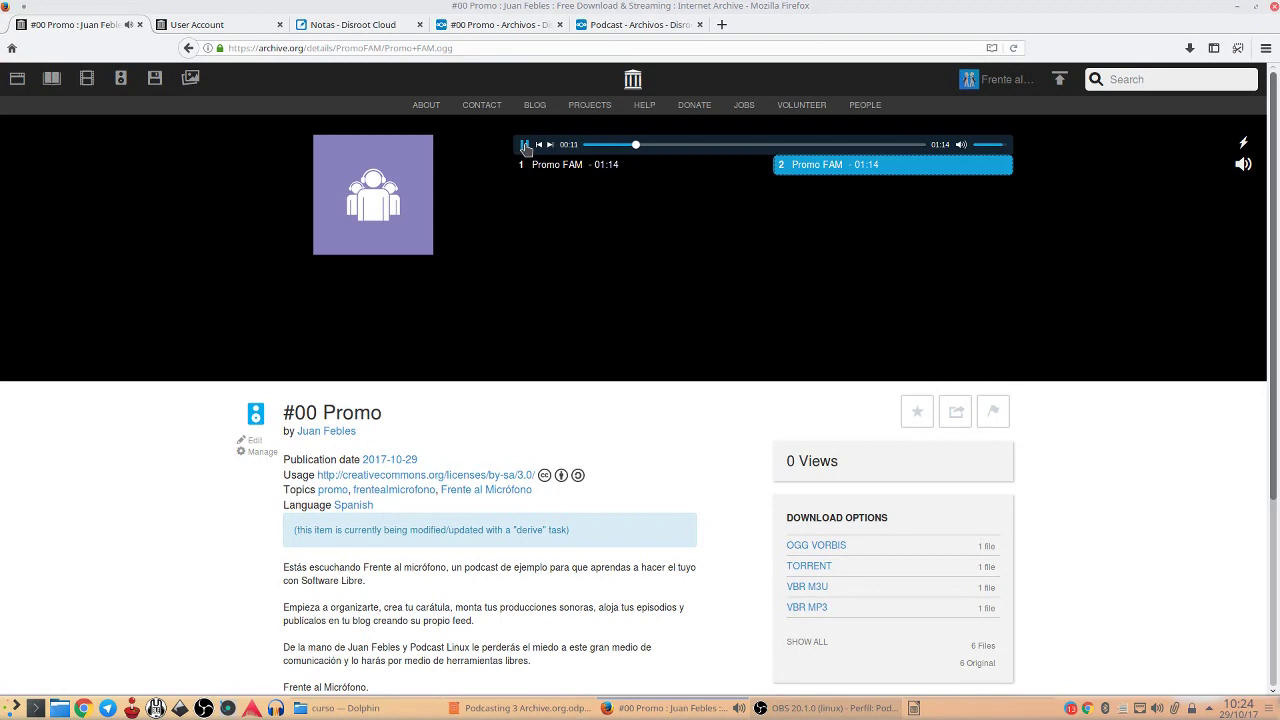
click(524, 145)
scroll(735, 466, down, 3)
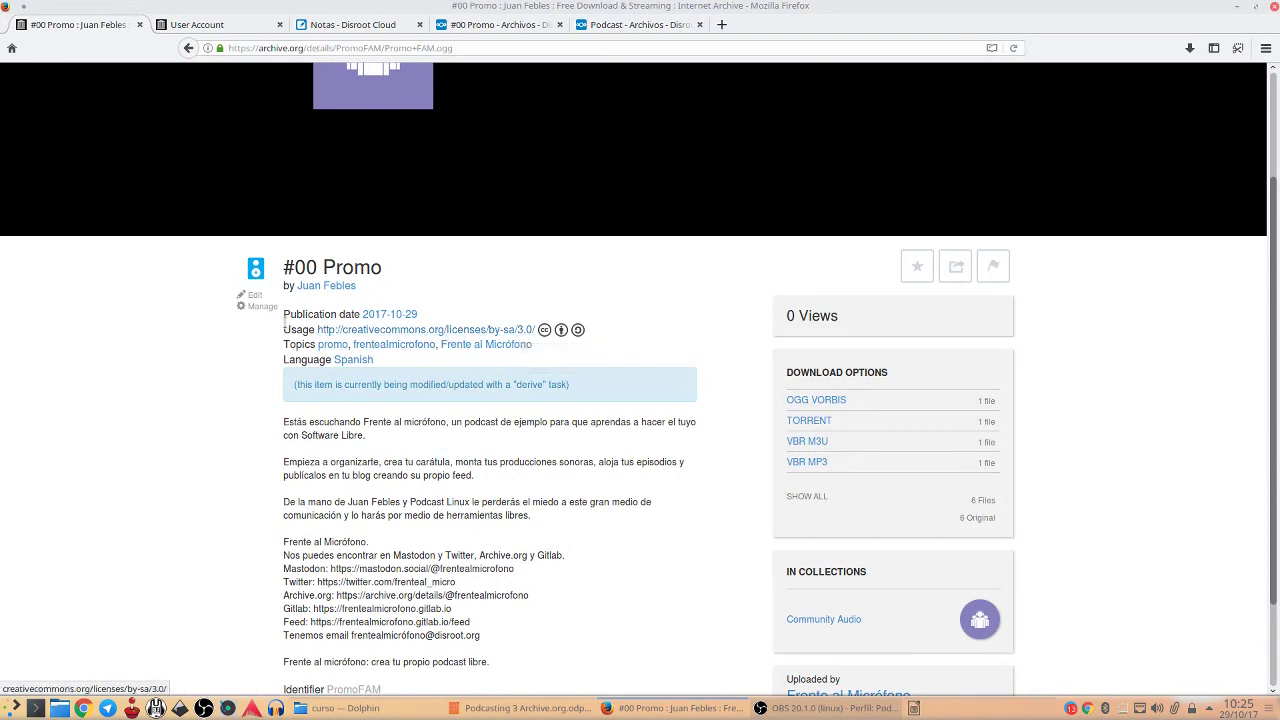
click(257, 297)
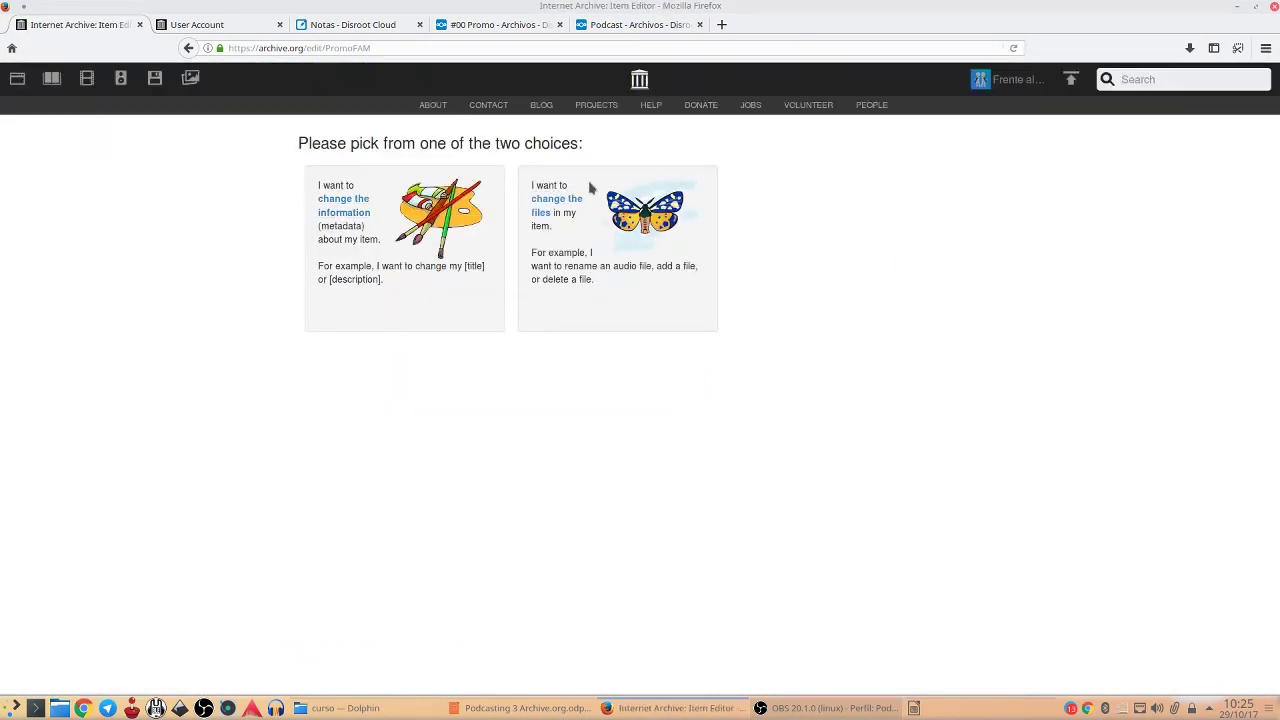
Open the item's metadata editor and remove the Attribution-Share Alike 3.0 license
click(330, 212)
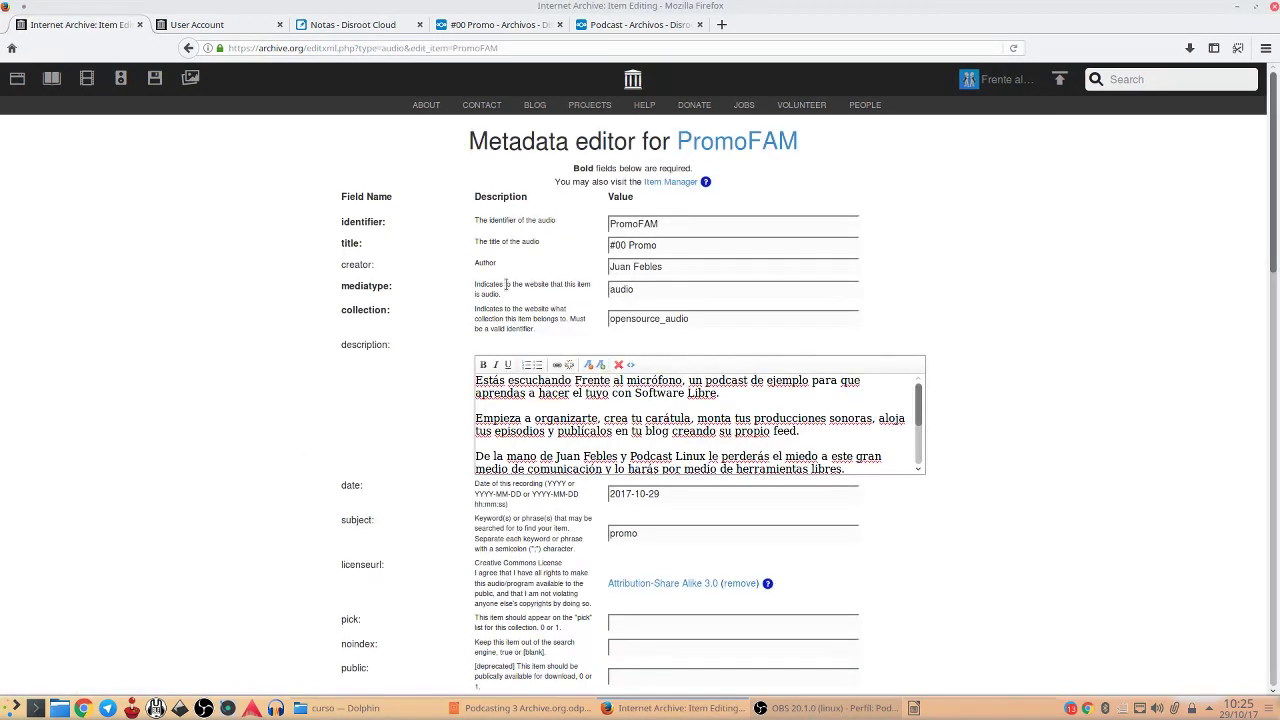
scroll(506, 285, down, 5)
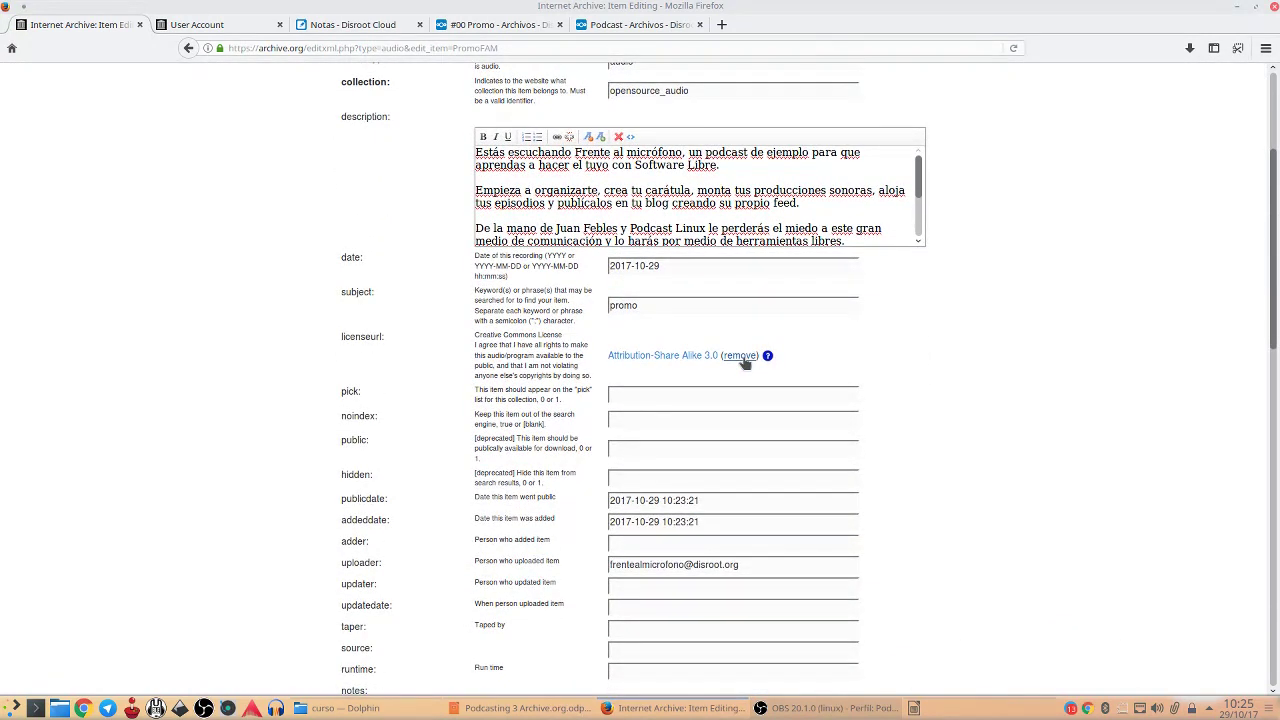
click(743, 360)
Choose a share-alike license, applying Attribution-ShareAlike 4.0 International to the item
click(649, 358)
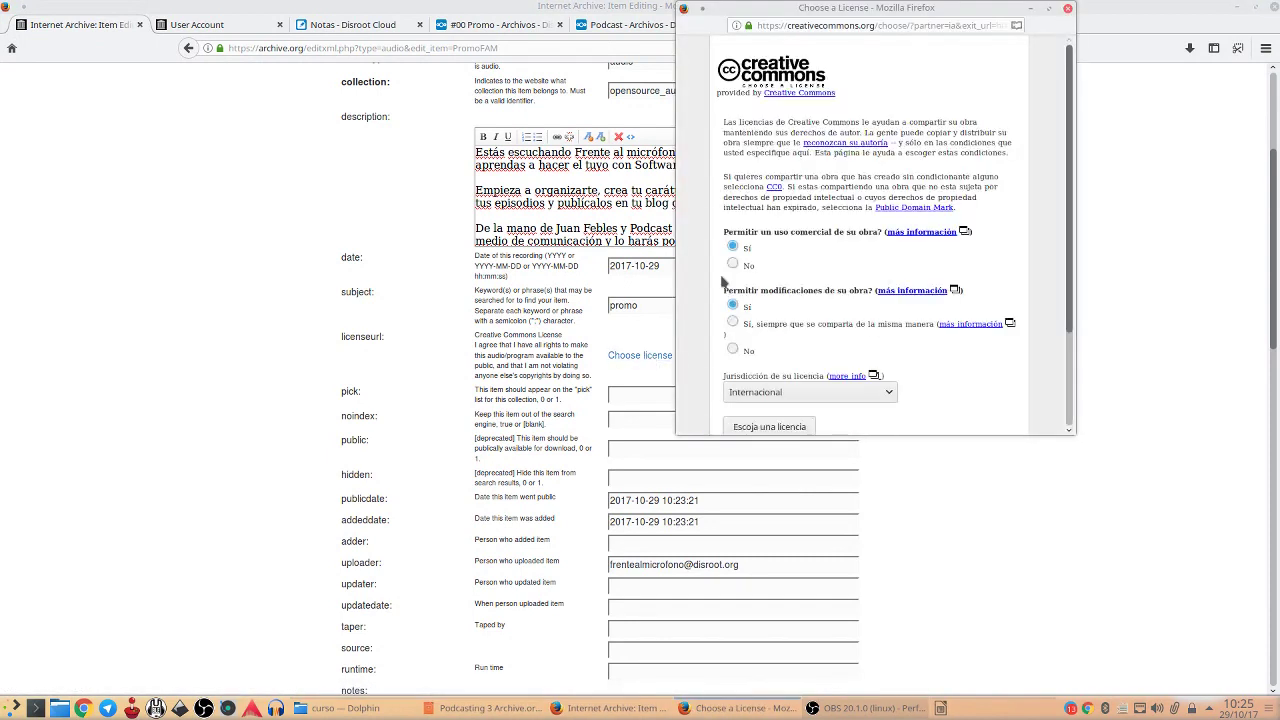
drag(825, 12, 203, 124)
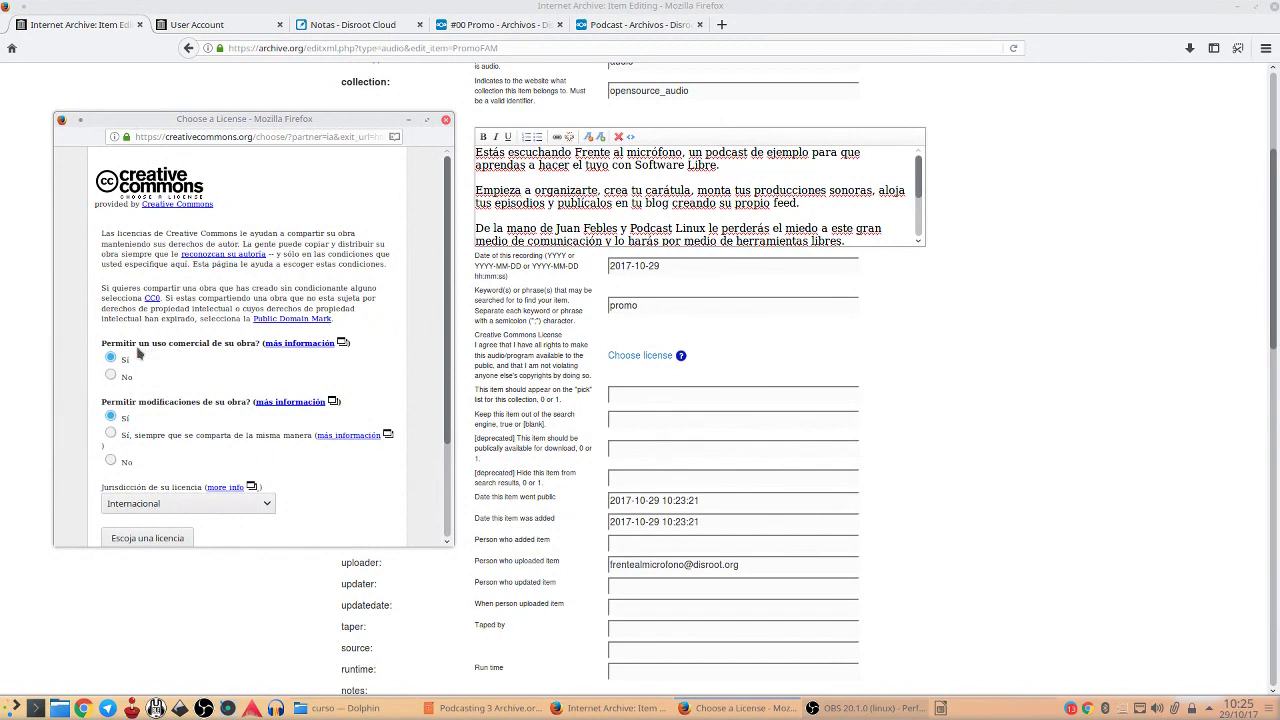
click(111, 435)
scroll(366, 376, down, 2)
click(150, 421)
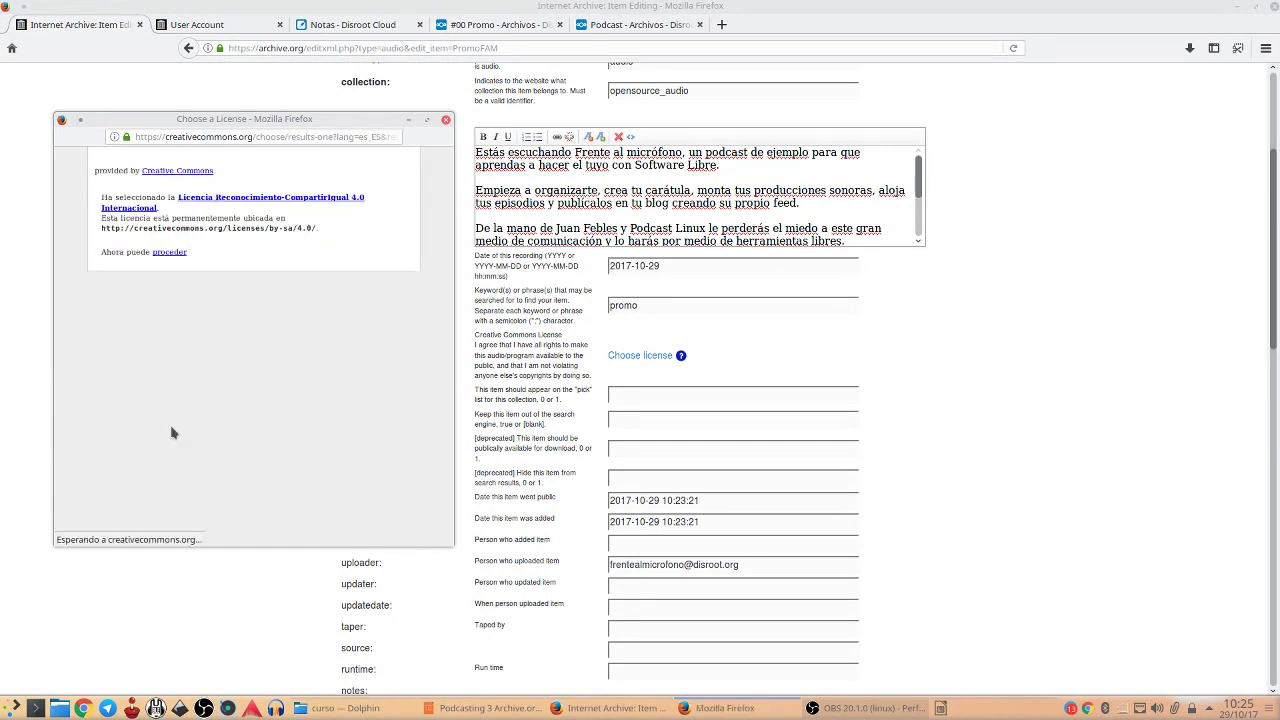
click(170, 253)
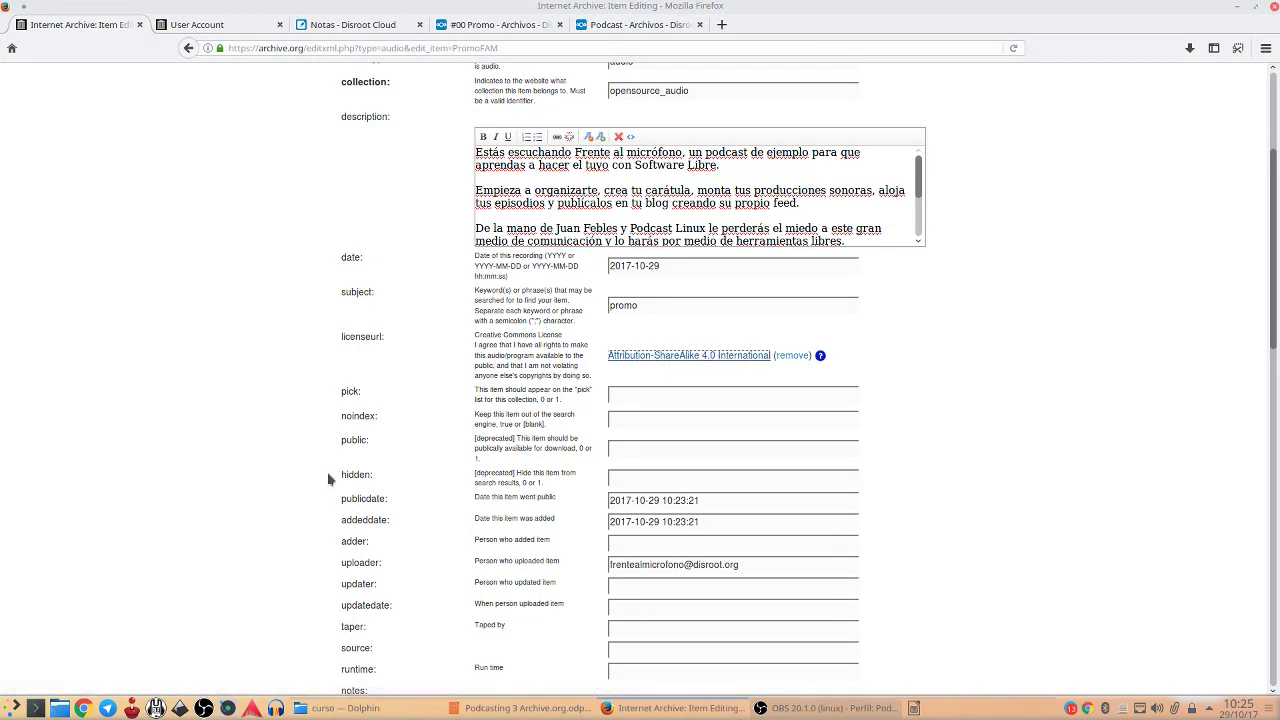
scroll(320, 478, down, 5)
scroll(318, 481, down, 3)
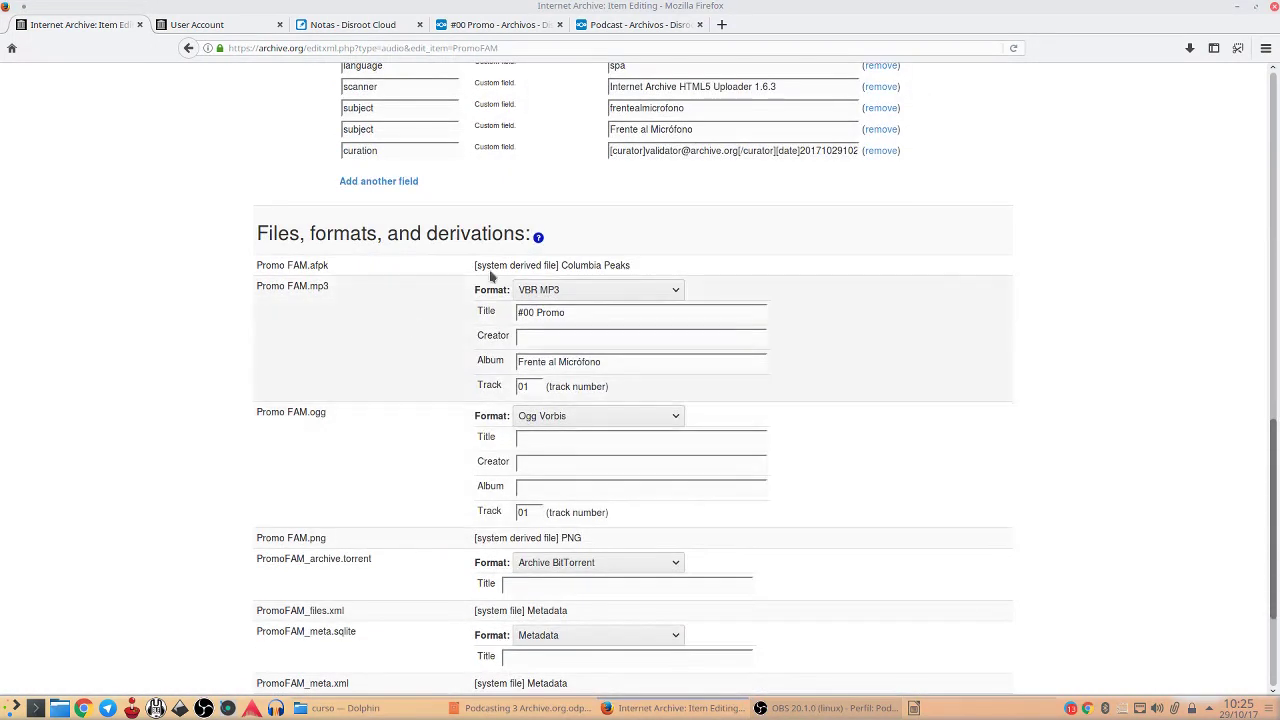
Select 'Do not allow lossy derivatives' and submit the PromoFAM metadata edits
scroll(875, 401, down, 3)
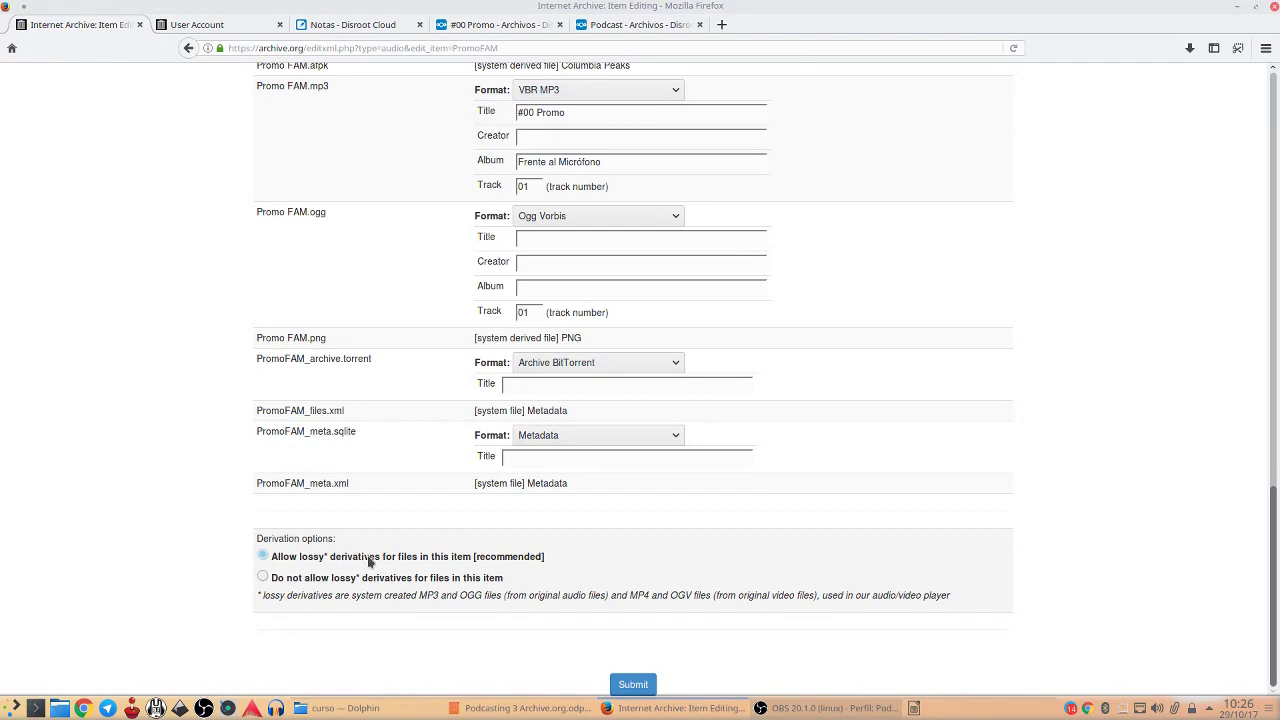
click(320, 580)
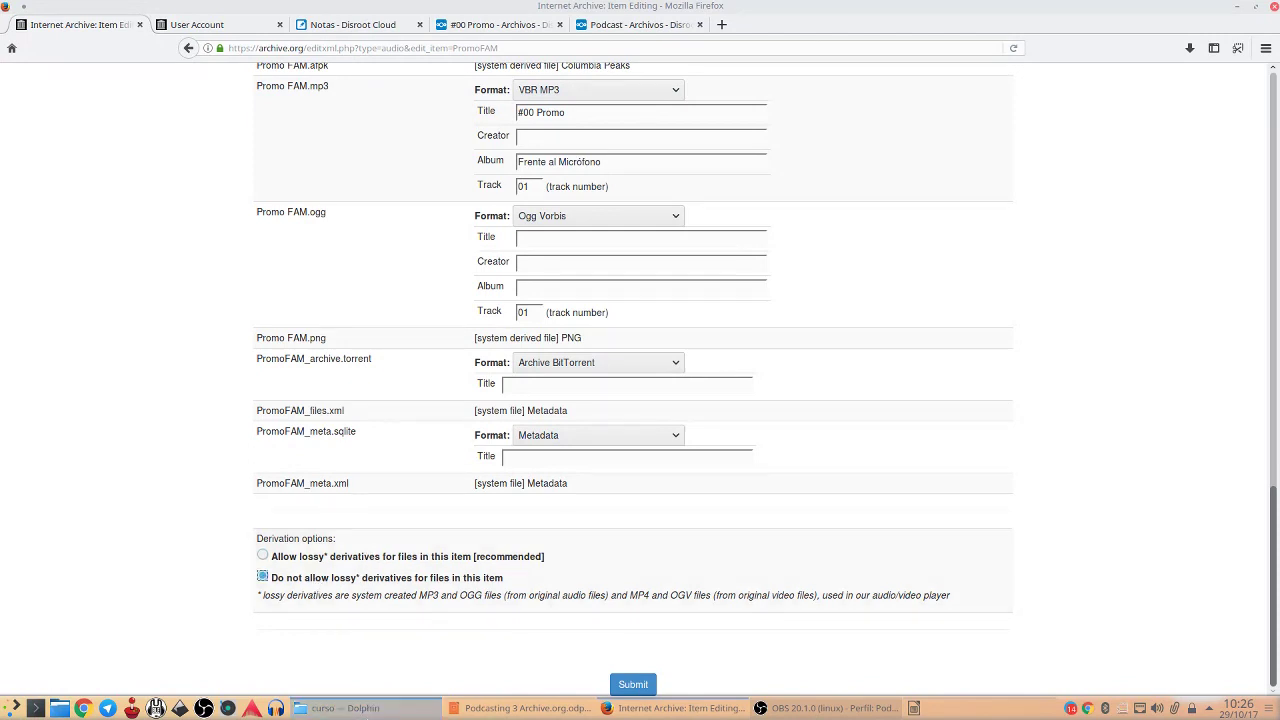
mouse_move(301, 707)
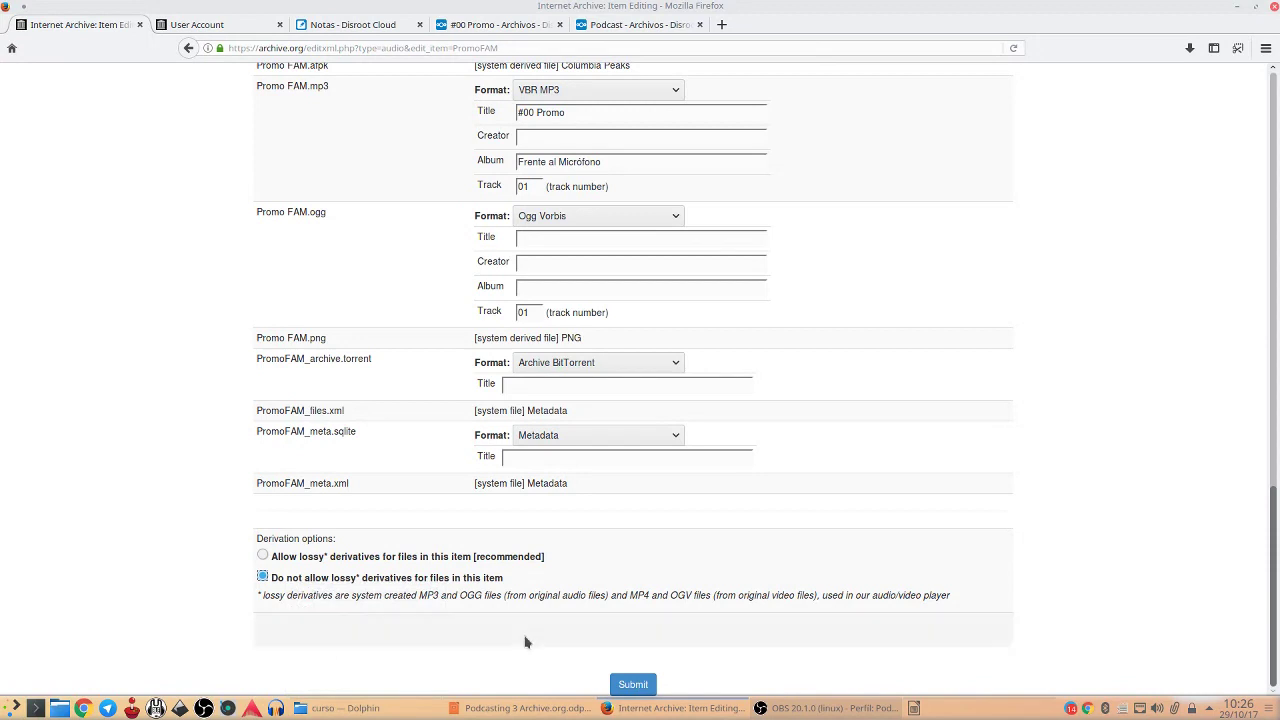
click(628, 684)
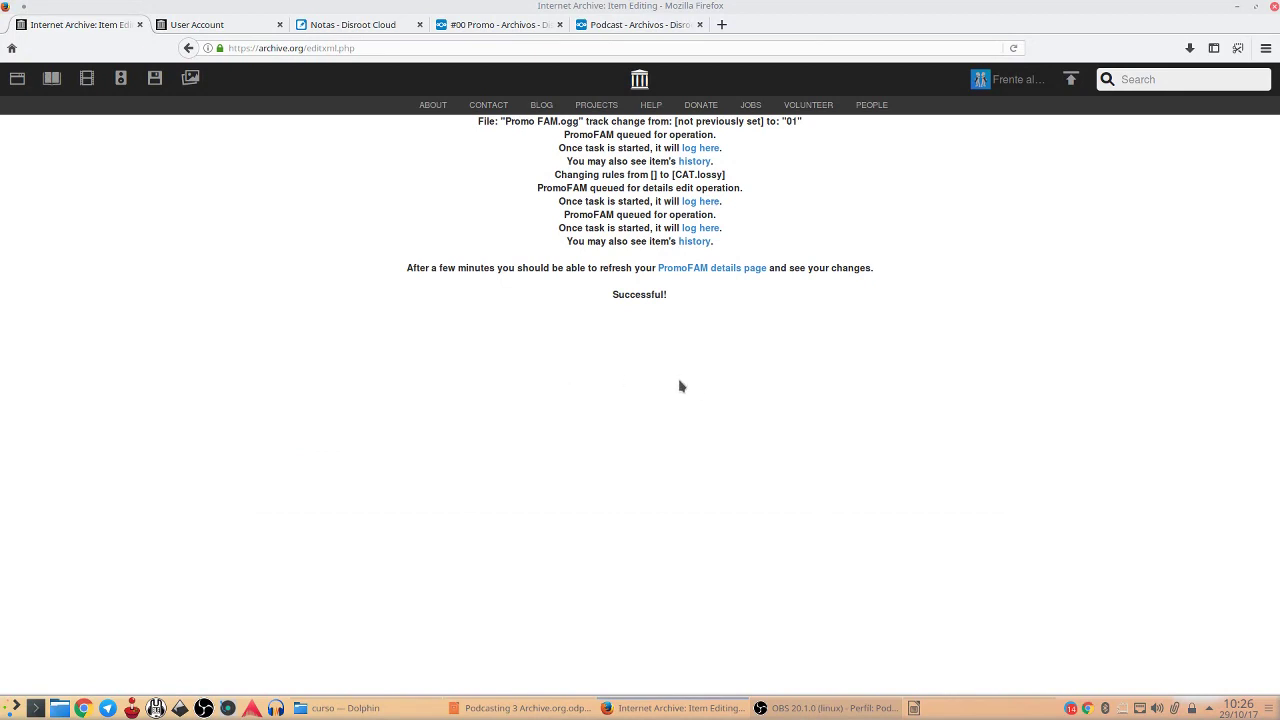
Go from the PromoFAM details page to the Frente al Micrófono uploader profile
click(720, 270)
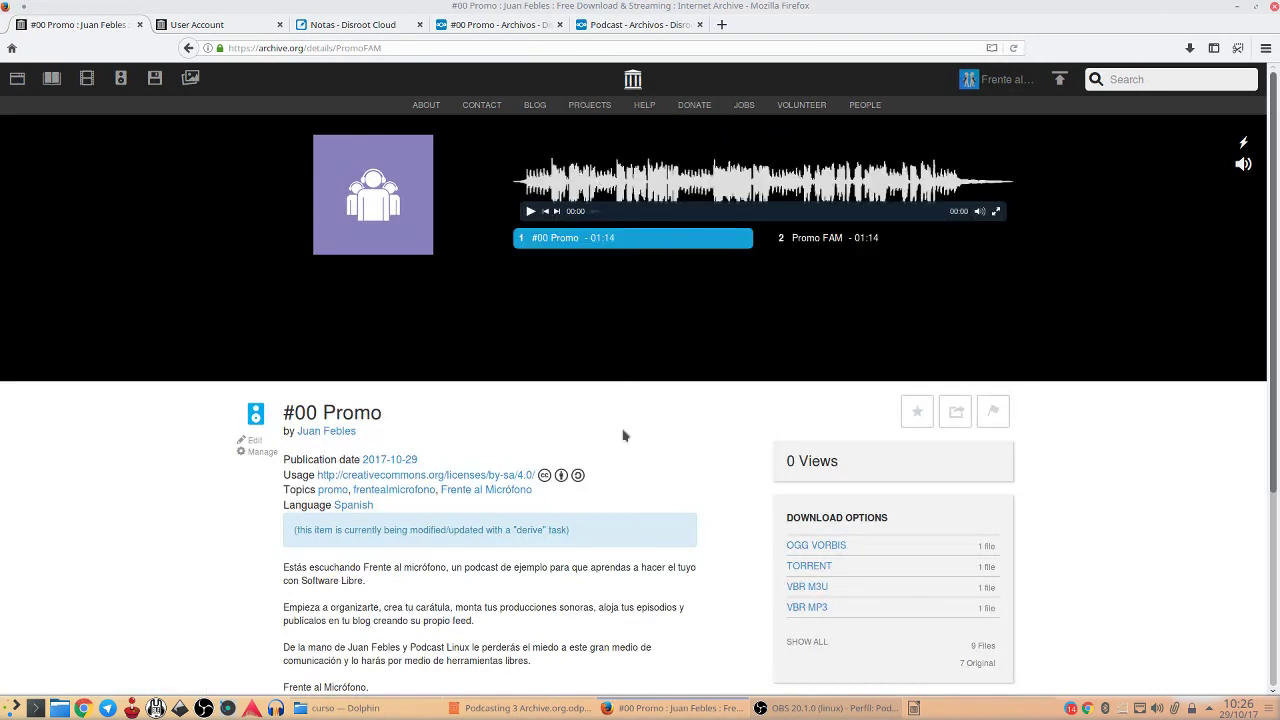
scroll(748, 434, down, 5)
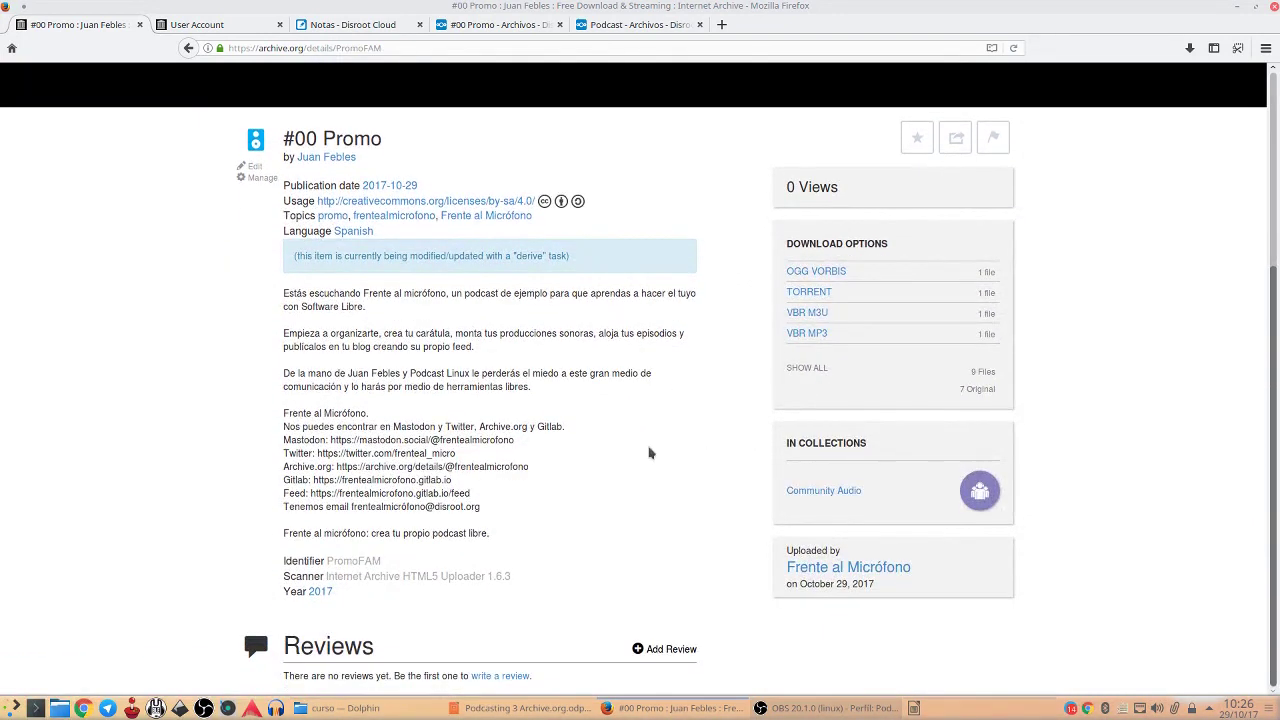
click(812, 566)
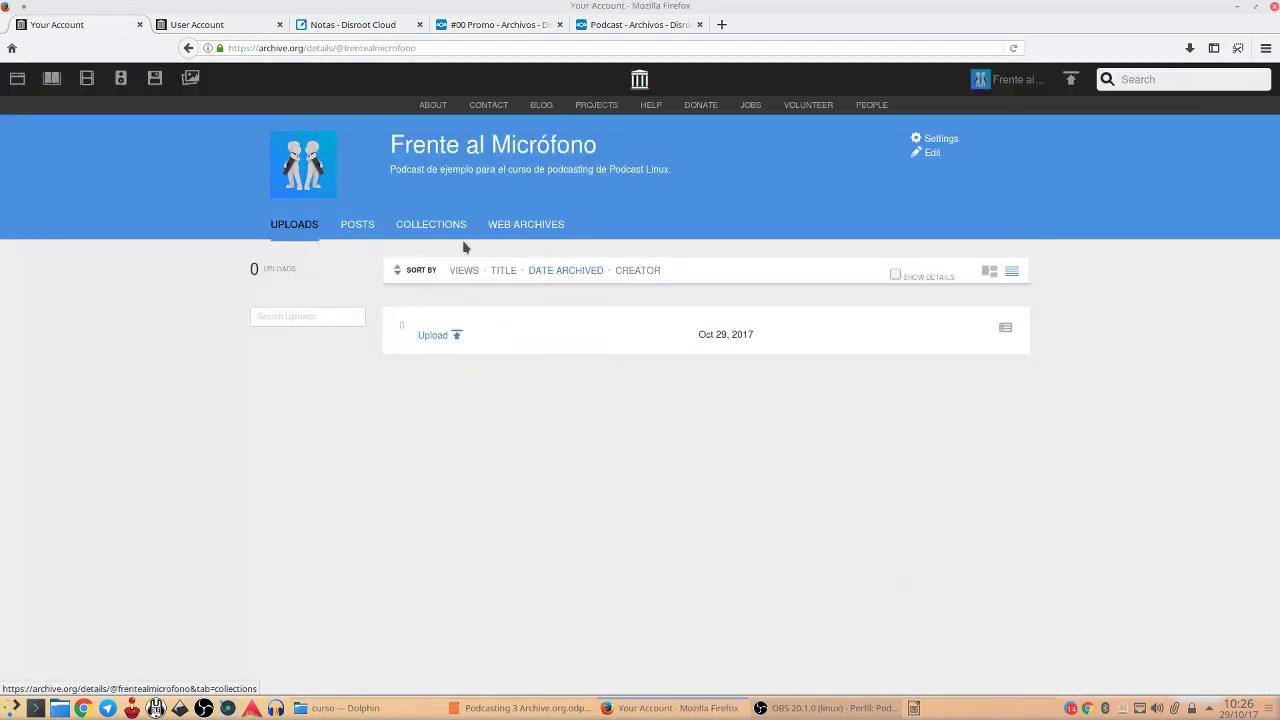
Show the uploads as tiles, reload the page, and sort them by Views
click(988, 271)
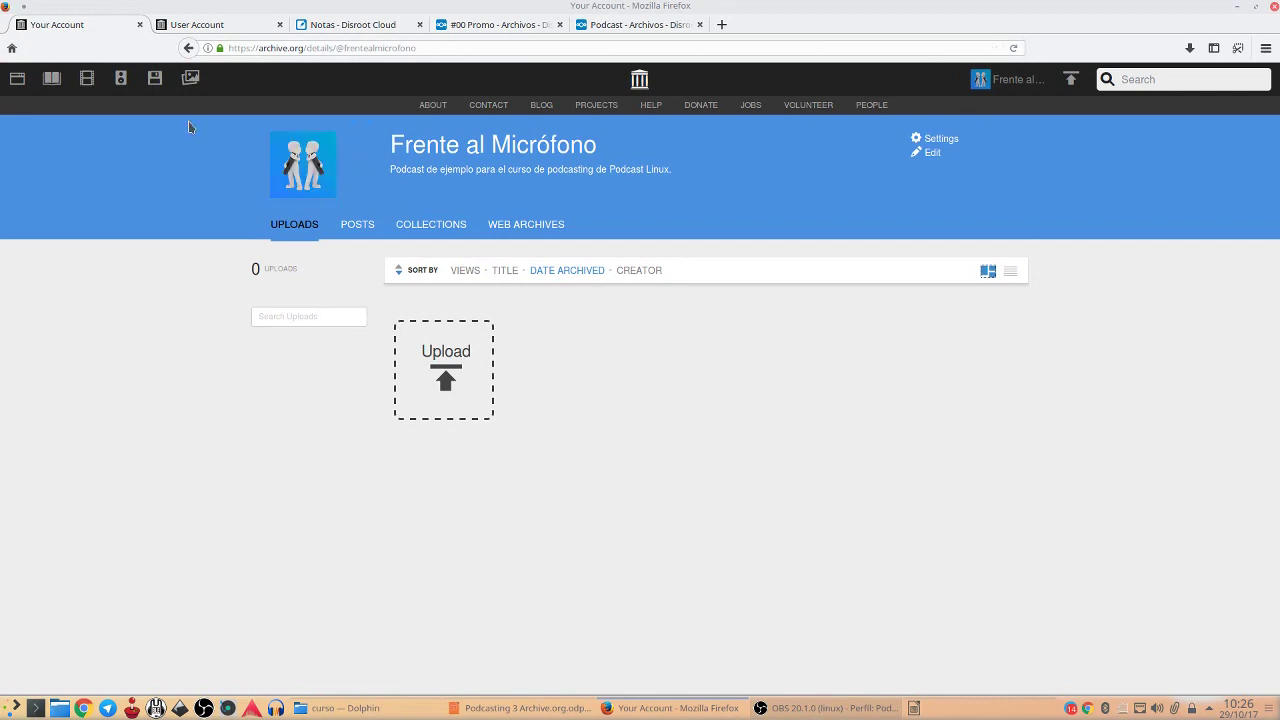
key(F5)
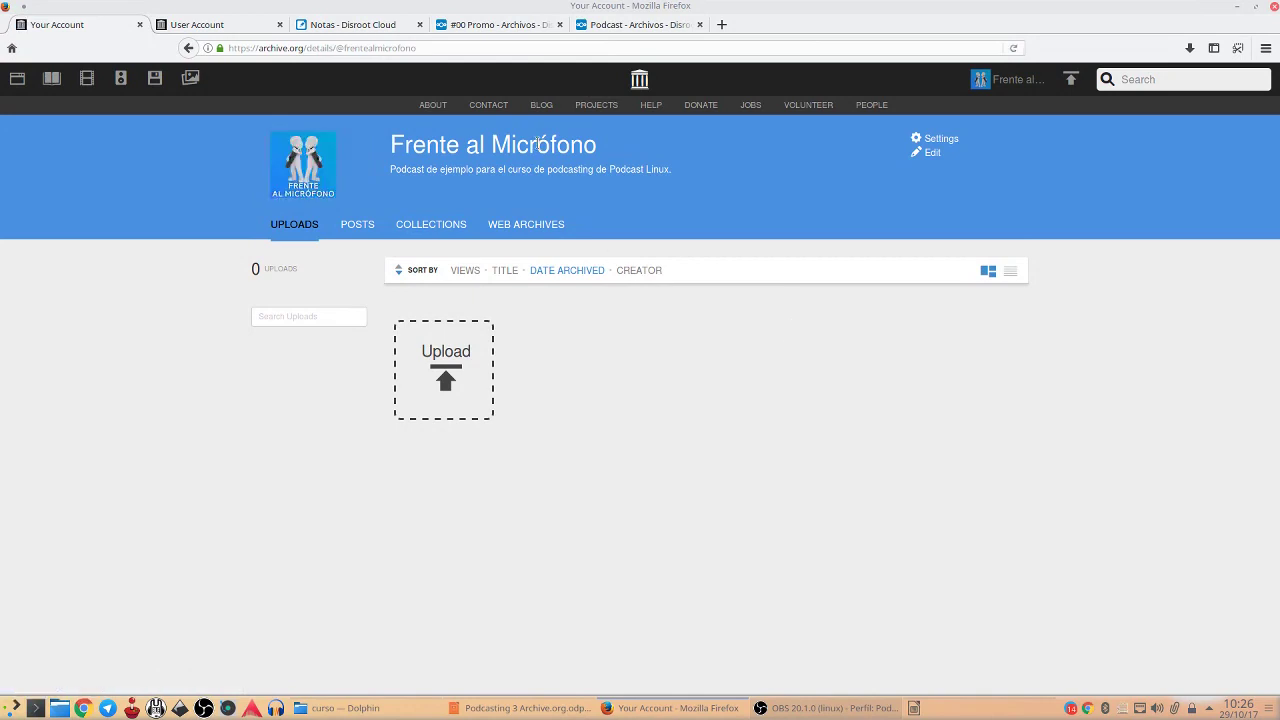
mouse_move(564, 274)
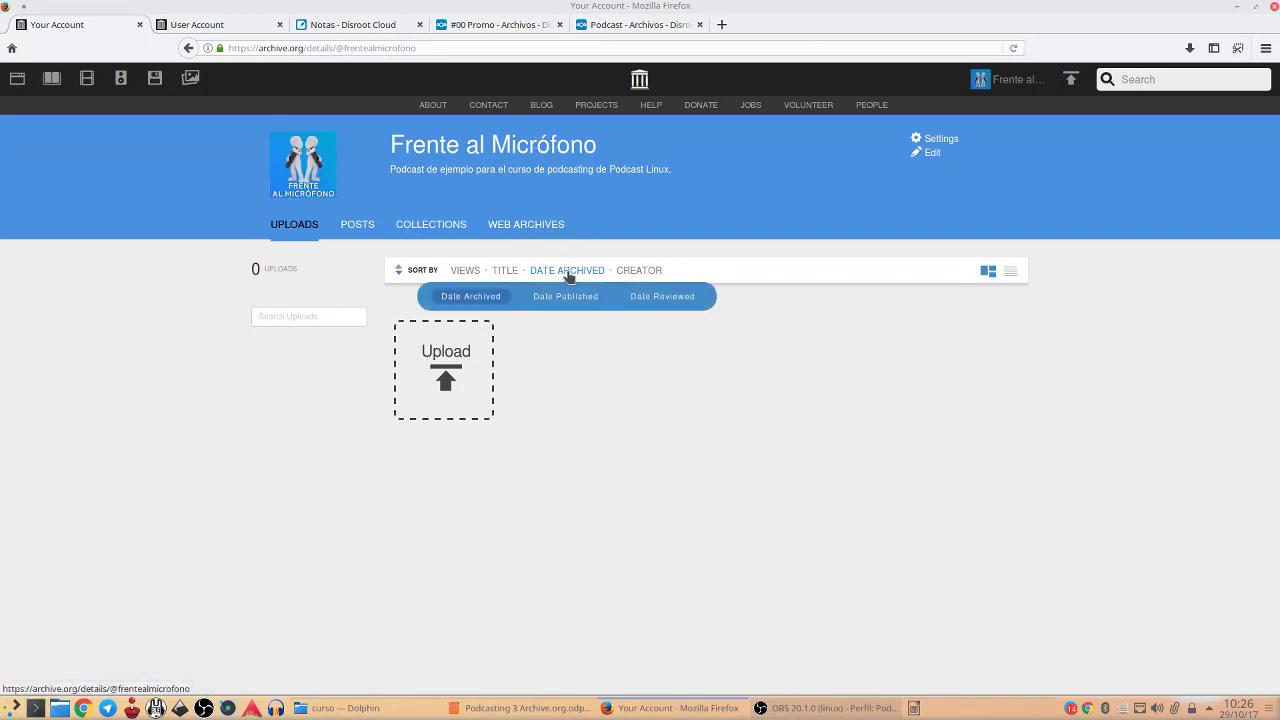
click(470, 272)
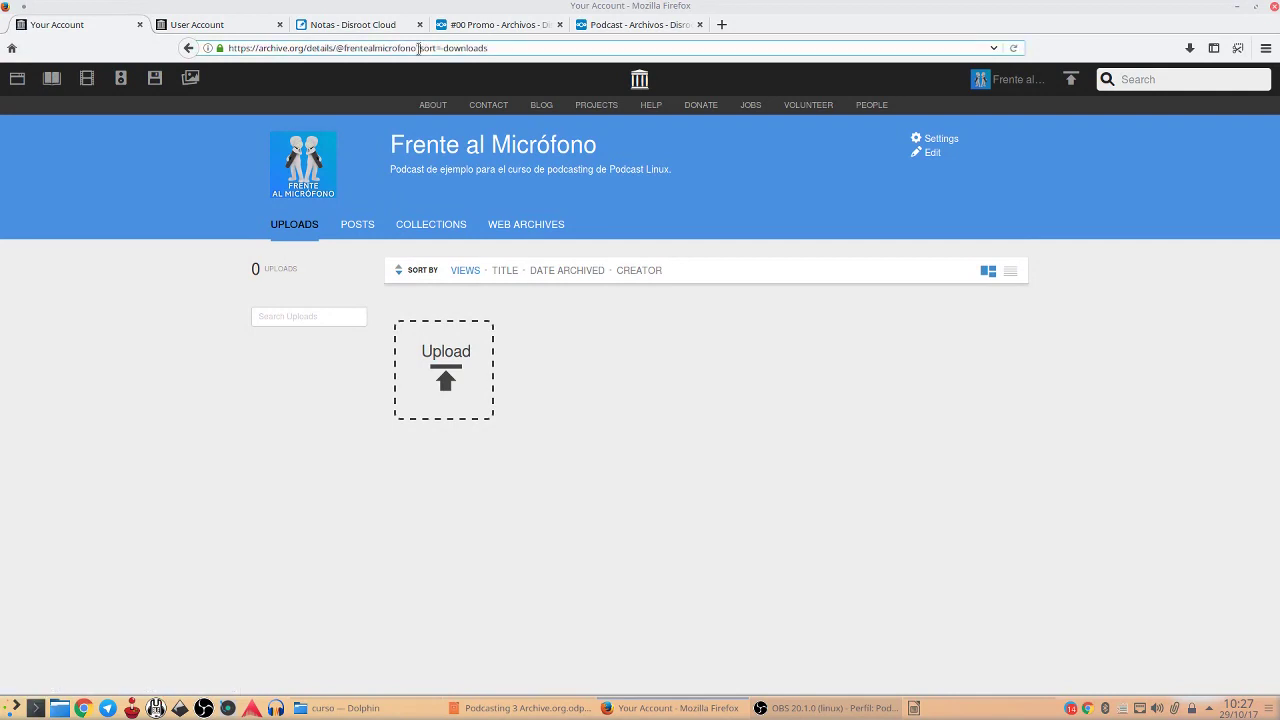
Reload the uploads page without the ?sort=downloads parameter and open the #00 Promo item
click(418, 48)
drag(418, 48, 601, 63)
key(BackSpace)
key(BackSpace)
key(Return)
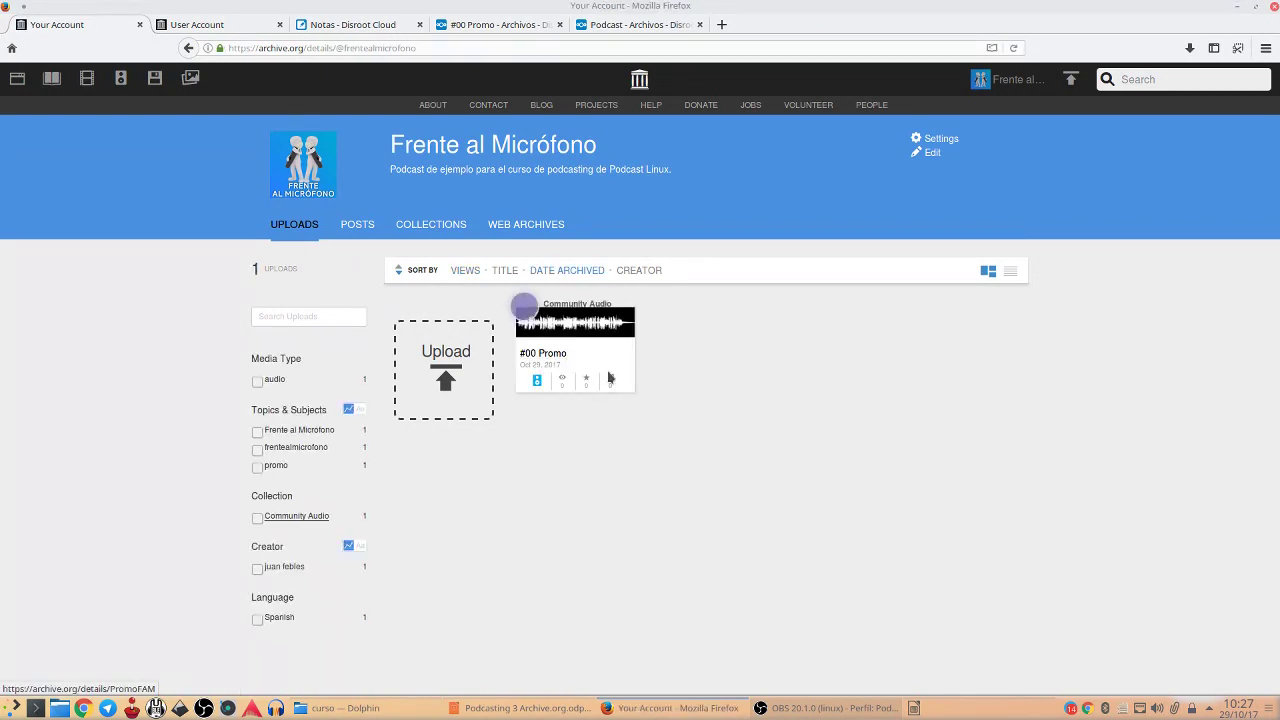
click(552, 356)
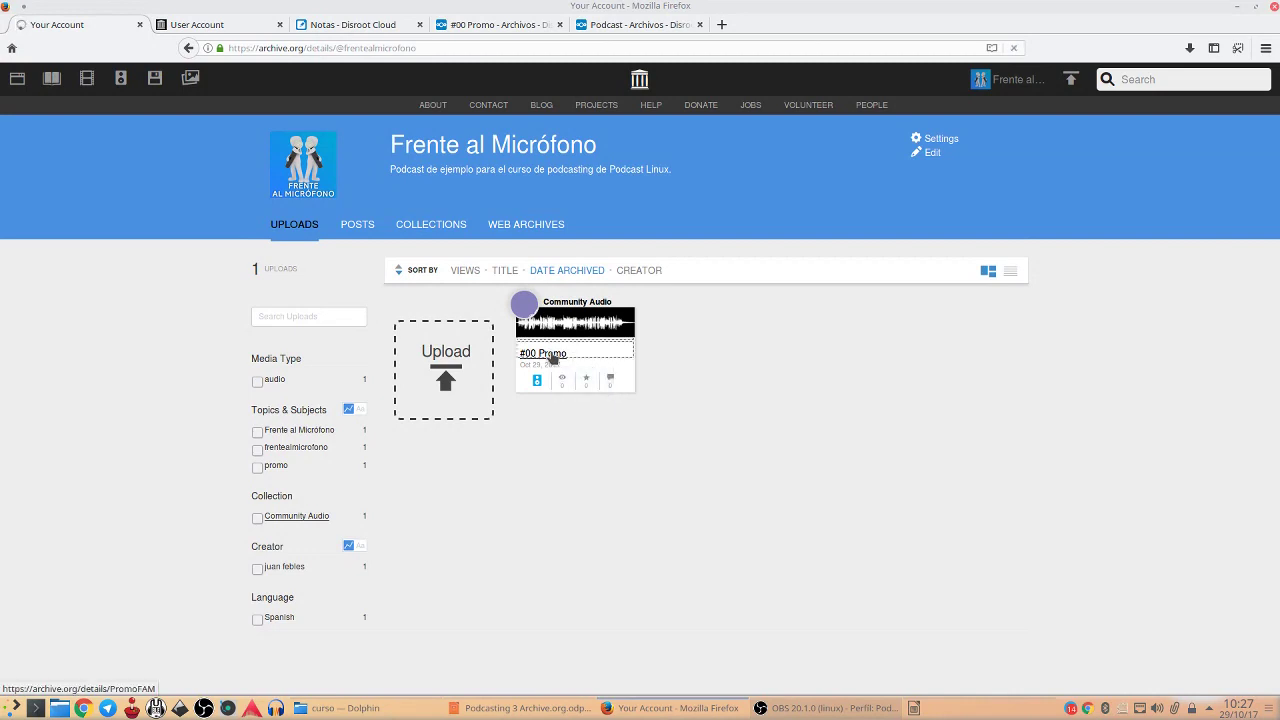